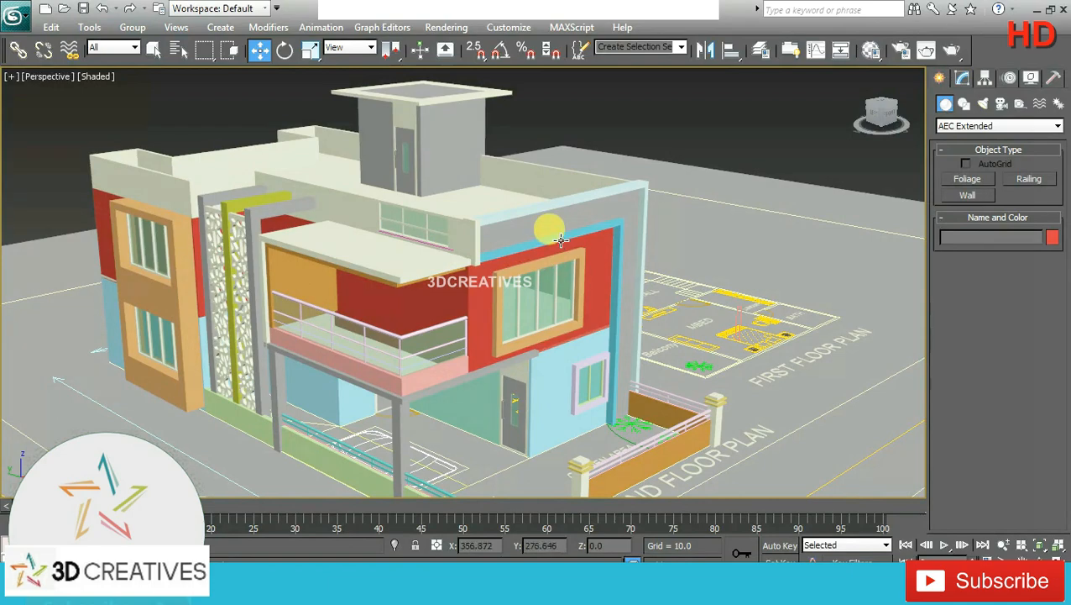
# Draw an L-shaped line in the Left view from the stair tower's roof slab horizontally outward and down to the terrace parapet
pyautogui.moveTo(561, 240); pyautogui.dragTo(564, 261, button='middle')
pyautogui.hotkey('alt', 'w')
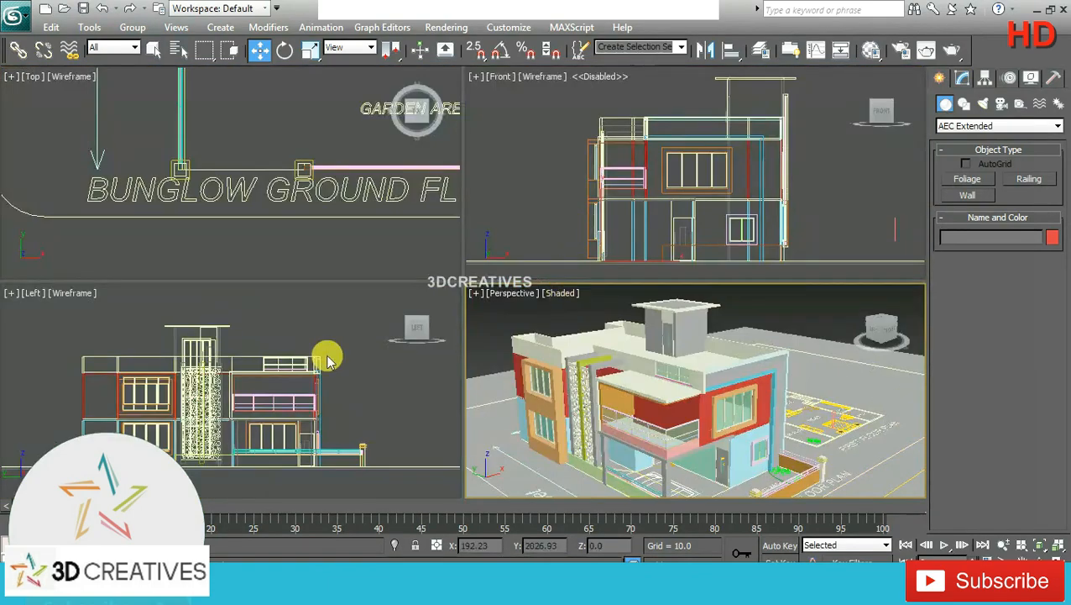
pyautogui.rightClick(306, 353)
pyautogui.hotkey('alt', 'w')
pyautogui.scroll(2, 538, 201)
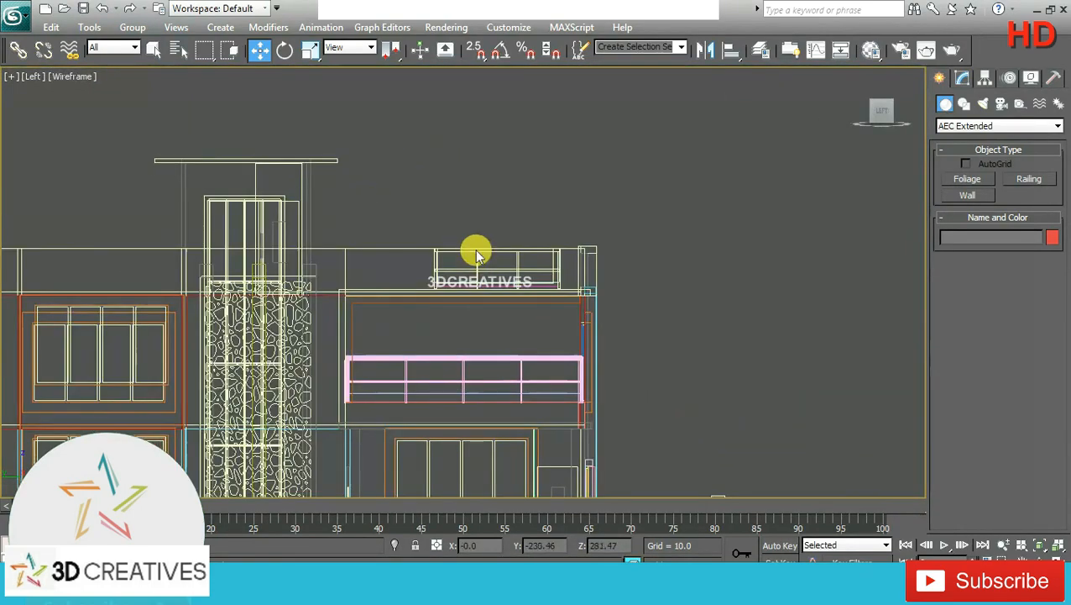
pyautogui.scroll(2, 445, 231)
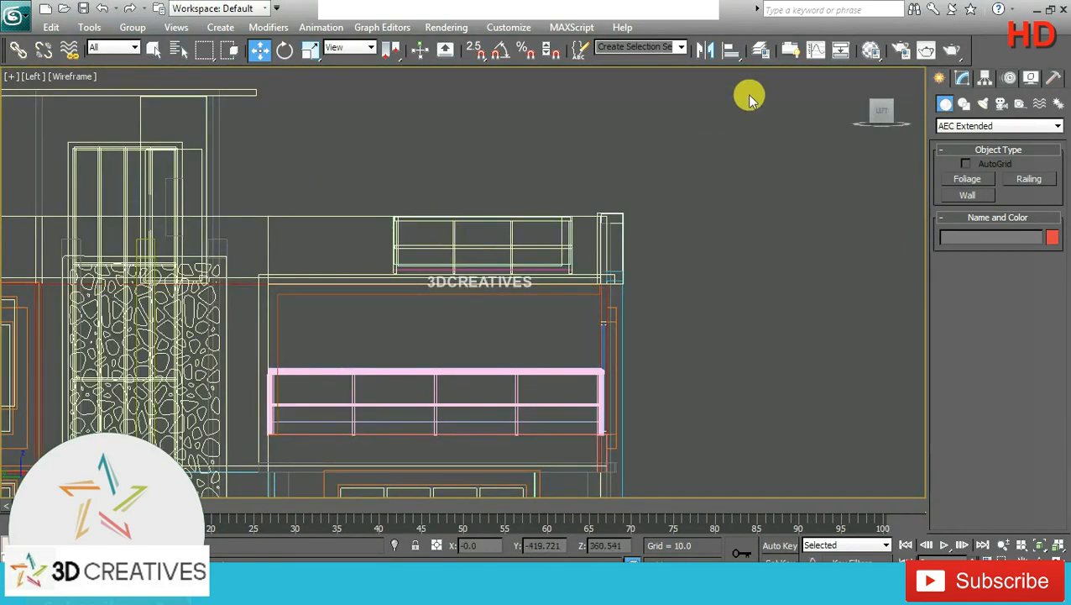
pyautogui.click(964, 103)
pyautogui.click(970, 193)
pyautogui.moveTo(327, 101); pyautogui.dragTo(370, 155, button='middle')
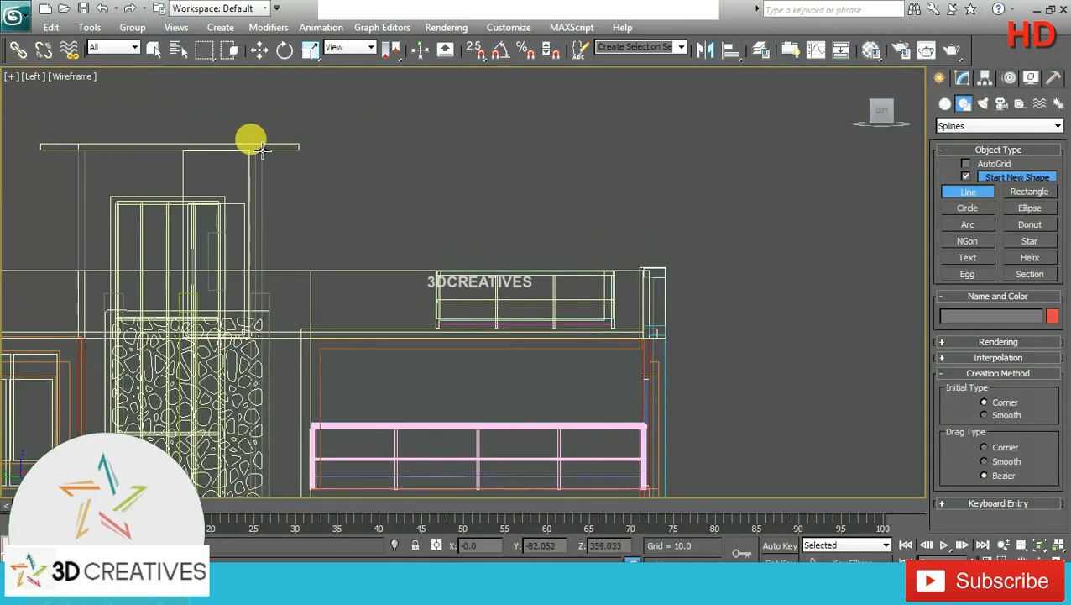
pyautogui.moveTo(262, 149); pyautogui.dragTo(594, 151)
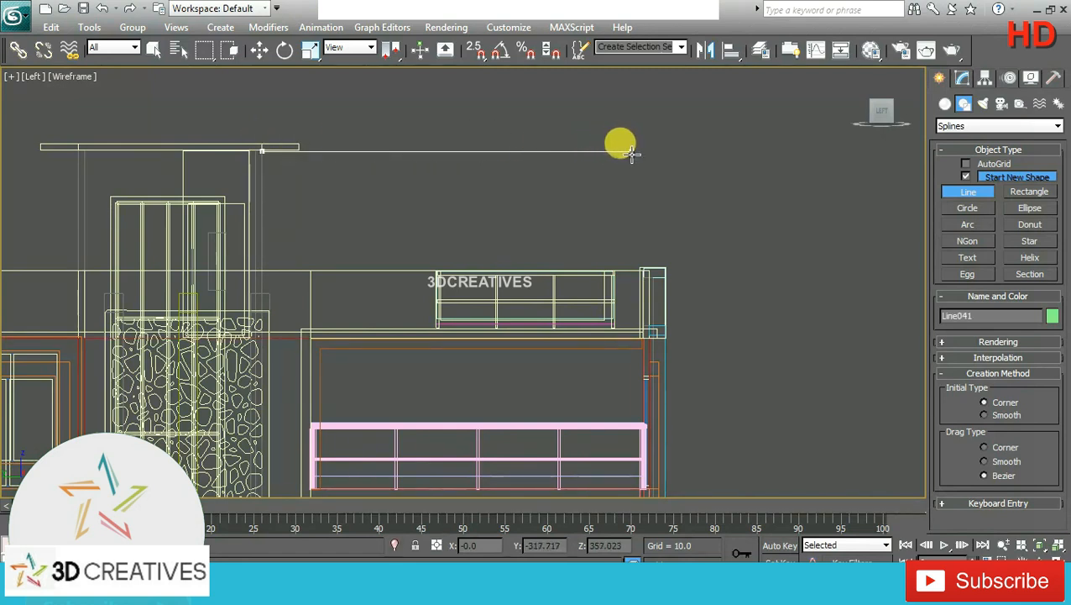
pyautogui.click(631, 151)
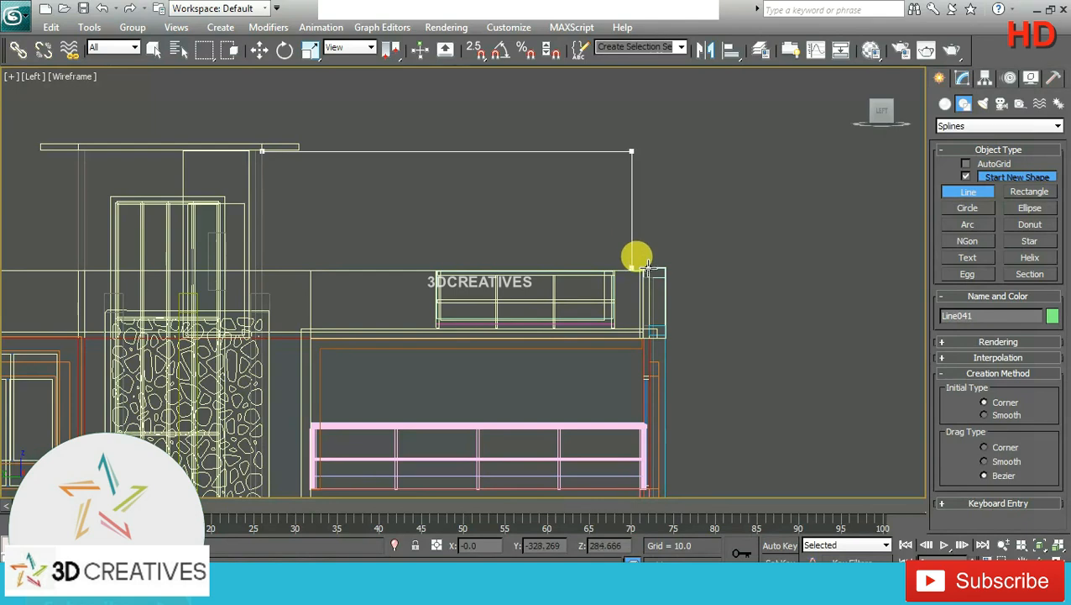
pyautogui.click(634, 271)
pyautogui.rightClick(558, 165)
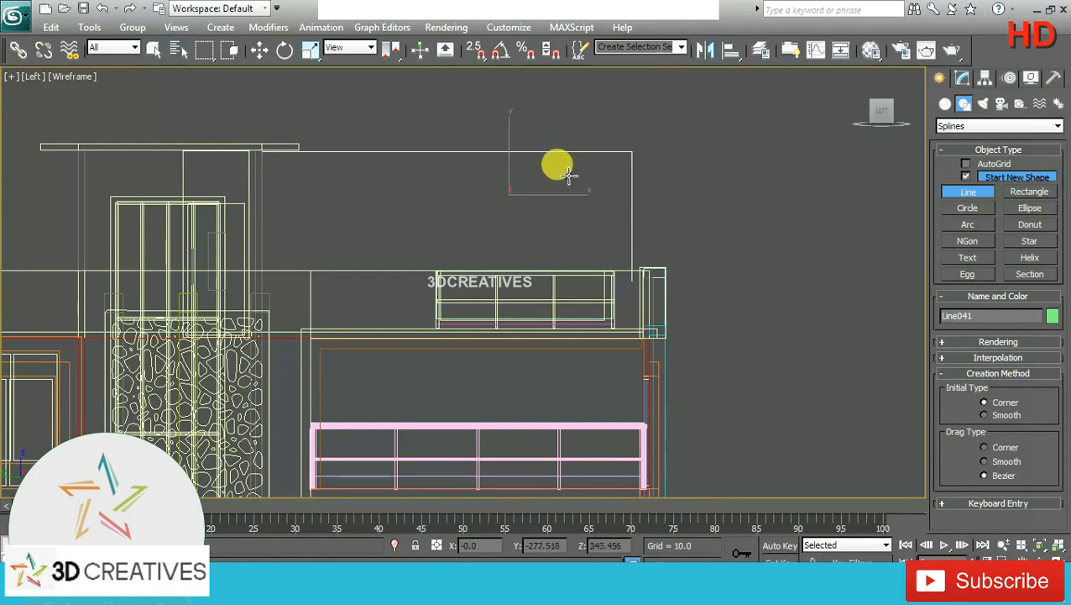
# Move the line's two outer vertices along X to align with the inner face of the end parapet
pyautogui.click(260, 49)
pyautogui.click(962, 78)
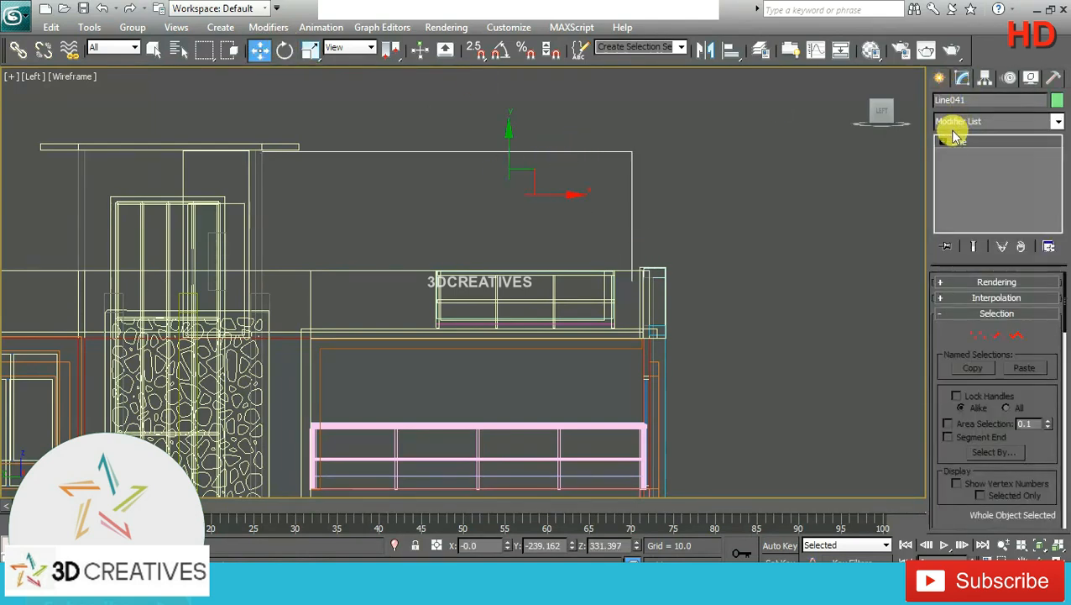
pyautogui.click(972, 154)
pyautogui.scroll(3, 548, 229)
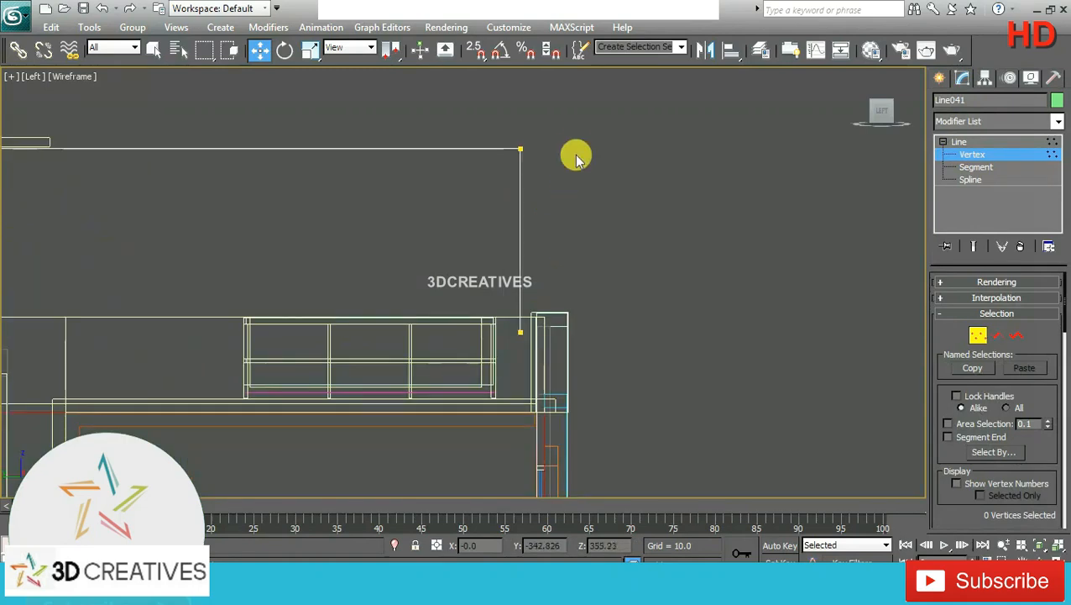
pyautogui.moveTo(576, 117); pyautogui.dragTo(466, 399)
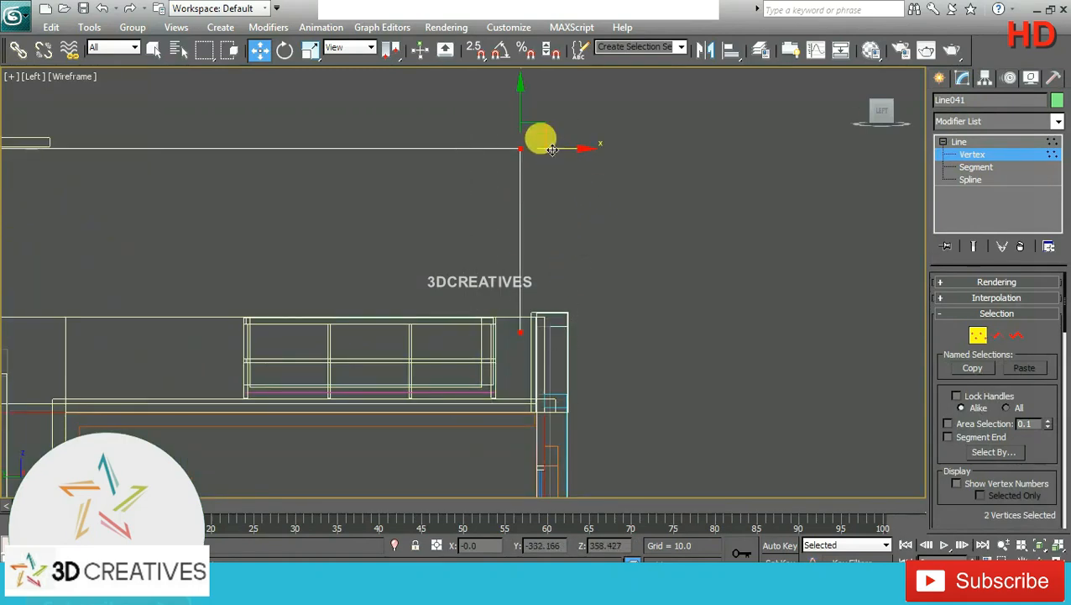
pyautogui.moveTo(542, 145); pyautogui.dragTo(560, 150)
# Raise the line's two upper vertices slightly to meet the underside of the stair tower's roof slab
pyautogui.moveTo(605, 204); pyautogui.dragTo(657, 222, button='middle')
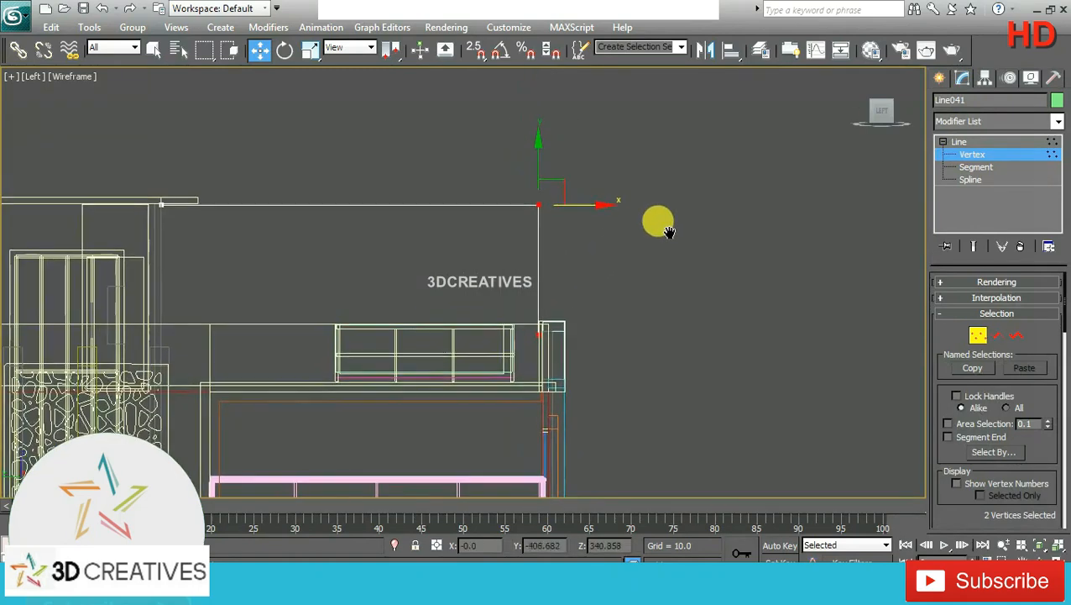
pyautogui.moveTo(347, 246); pyautogui.dragTo(390, 277, button='middle')
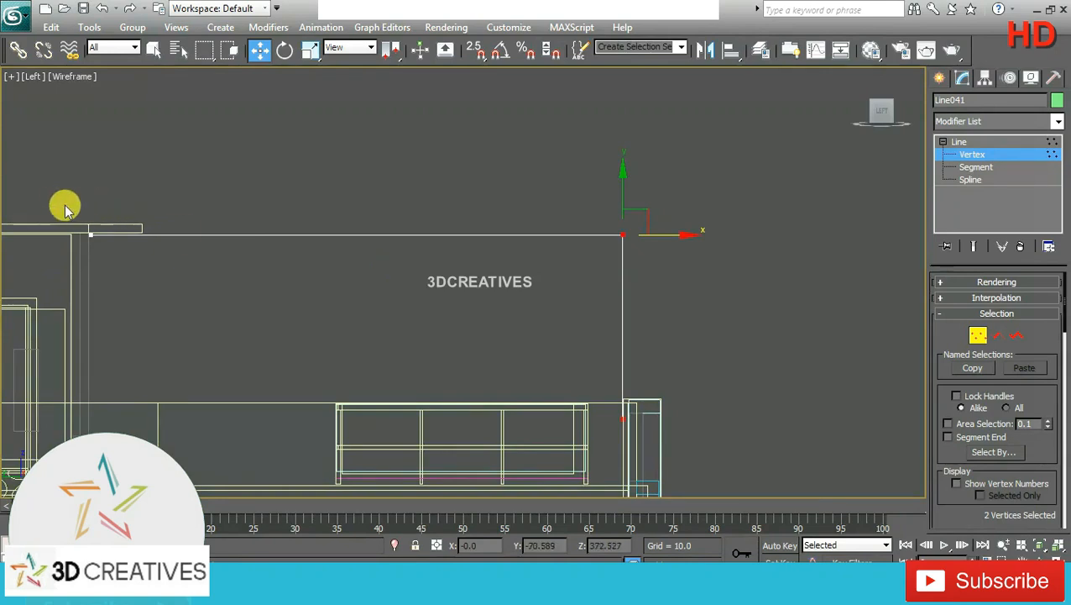
pyautogui.moveTo(59, 202); pyautogui.dragTo(588, 277)
pyautogui.scroll(1, 103, 179)
pyautogui.moveTo(105, 179); pyautogui.dragTo(520, 273, button='middle')
pyautogui.scroll(1, 210, 212)
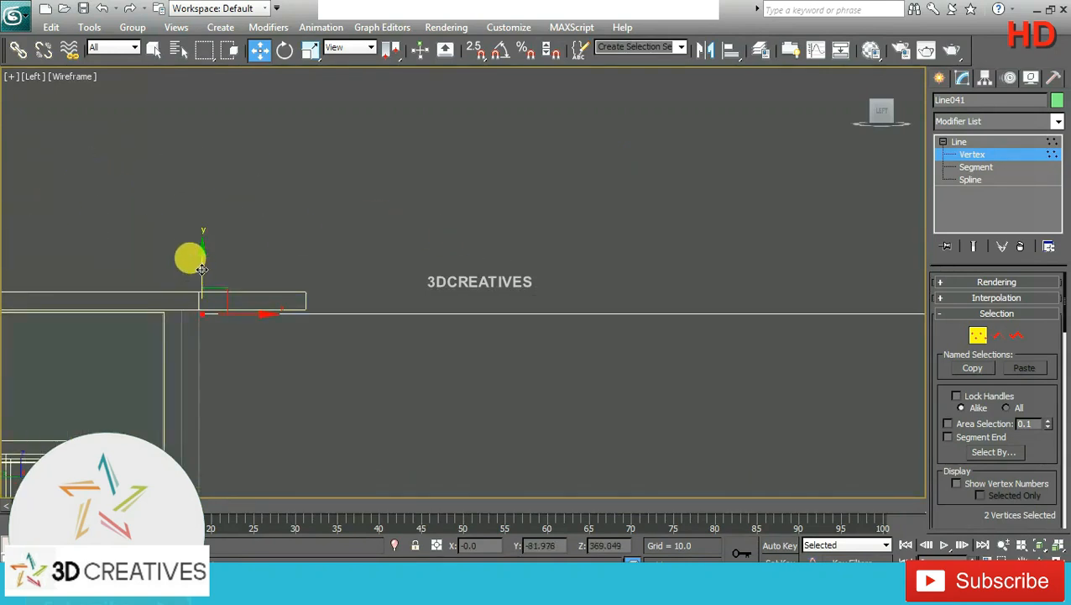
pyautogui.moveTo(202, 269); pyautogui.dragTo(202, 267)
# Lower the line's end vertex to the terrace slab, at about Z 241.6
pyautogui.scroll(-1, 605, 298)
pyautogui.moveTo(604, 298); pyautogui.dragTo(513, 264, button='middle')
pyautogui.scroll(-2, 513, 264)
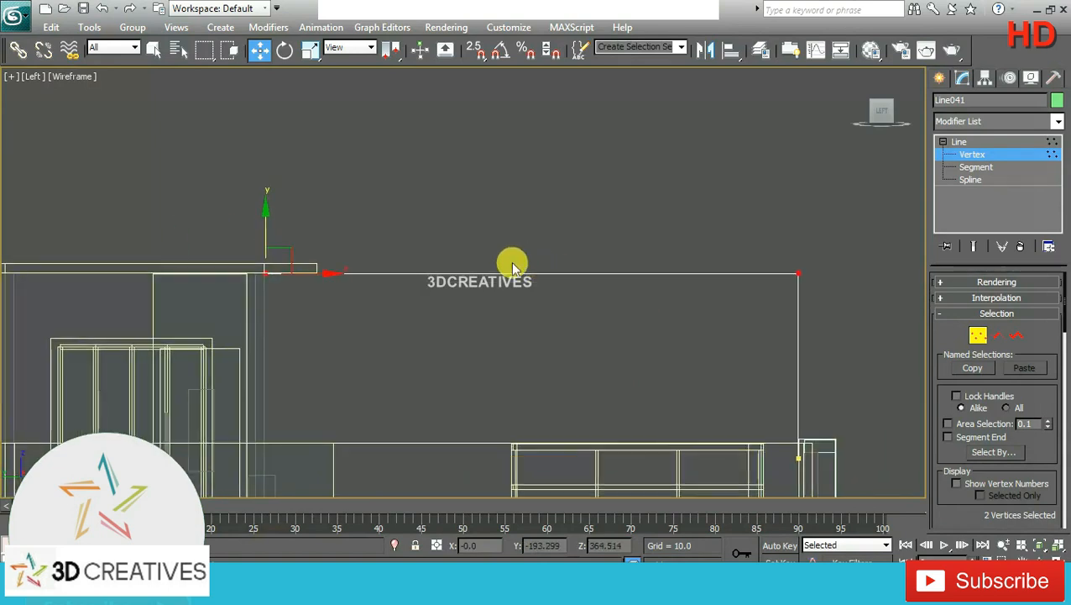
pyautogui.moveTo(551, 314); pyautogui.dragTo(451, 298, button='middle')
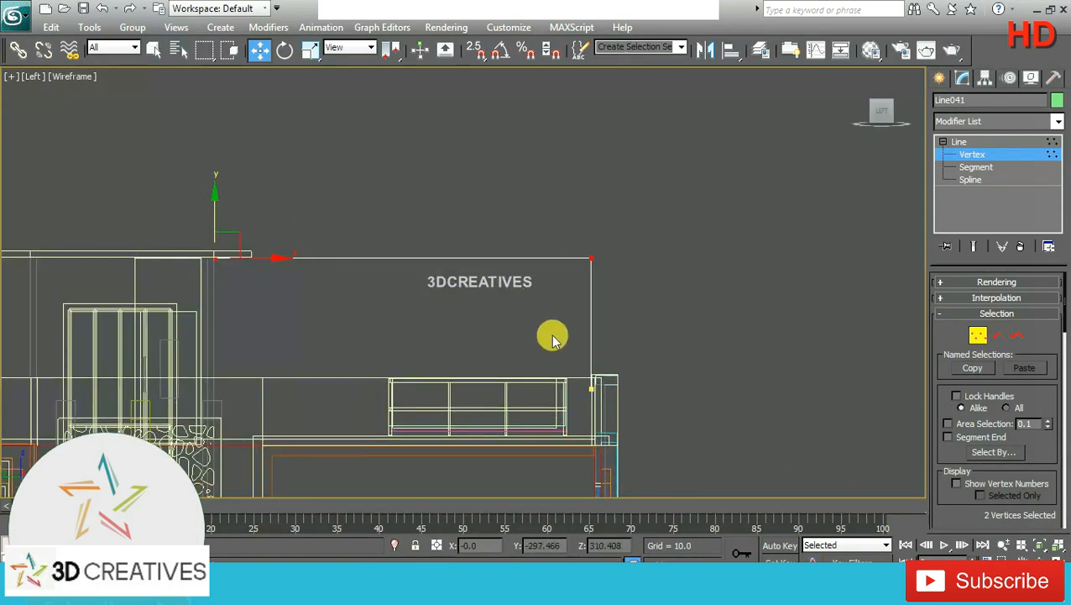
pyautogui.click(592, 388)
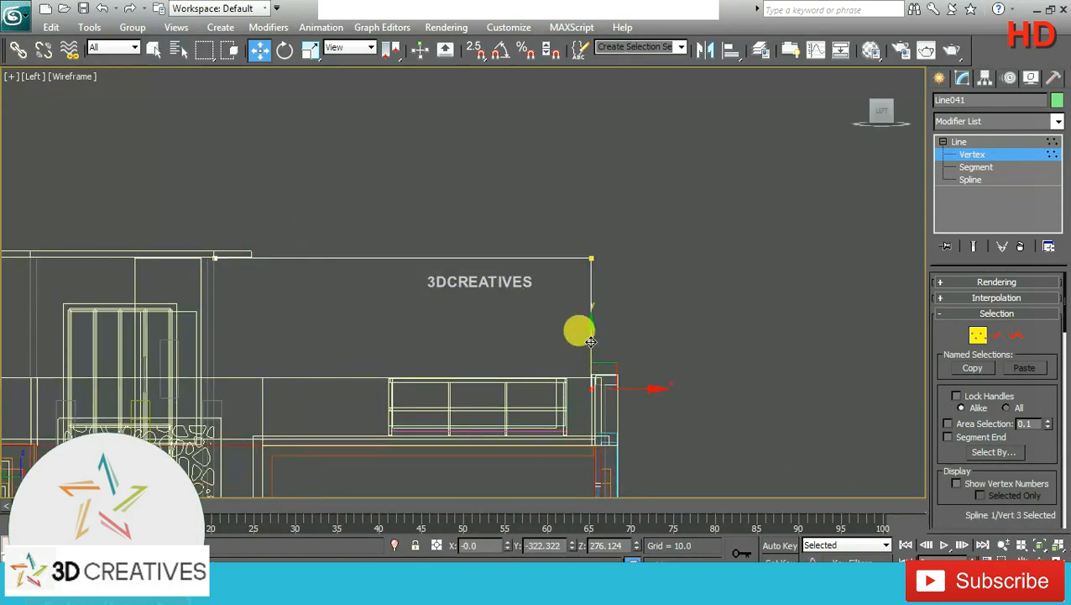
pyautogui.moveTo(591, 369)
pyautogui.mouseDown()
pyautogui.moveTo(590, 329)
pyautogui.moveTo(591, 382)
pyautogui.mouseUp()
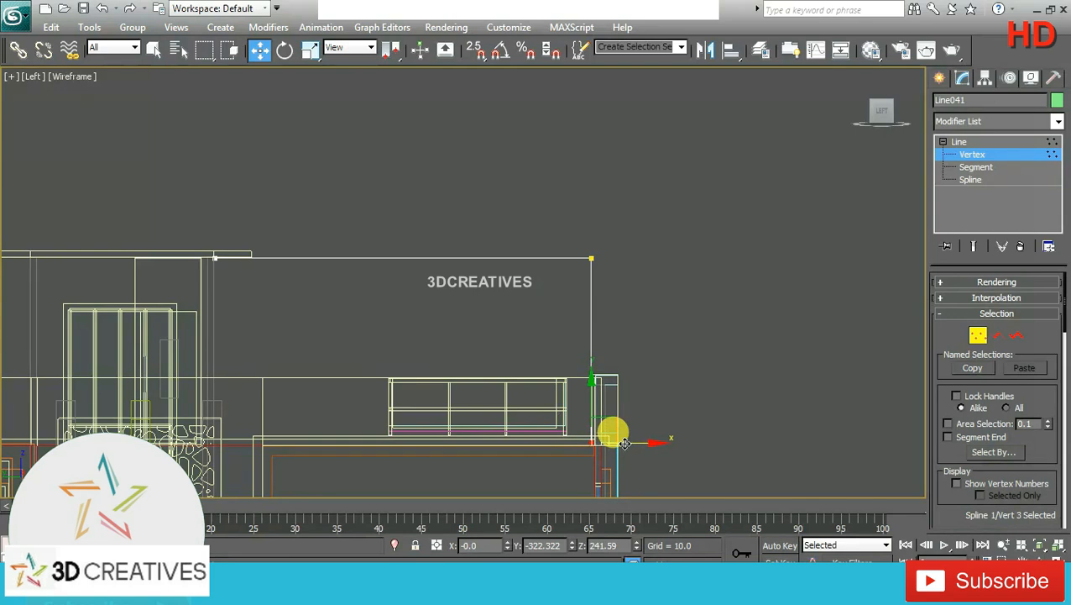
# Outline the L-shaped spline outward, undo it, and outline the spline inward with a negative offset
pyautogui.click(973, 180)
pyautogui.click(451, 252)
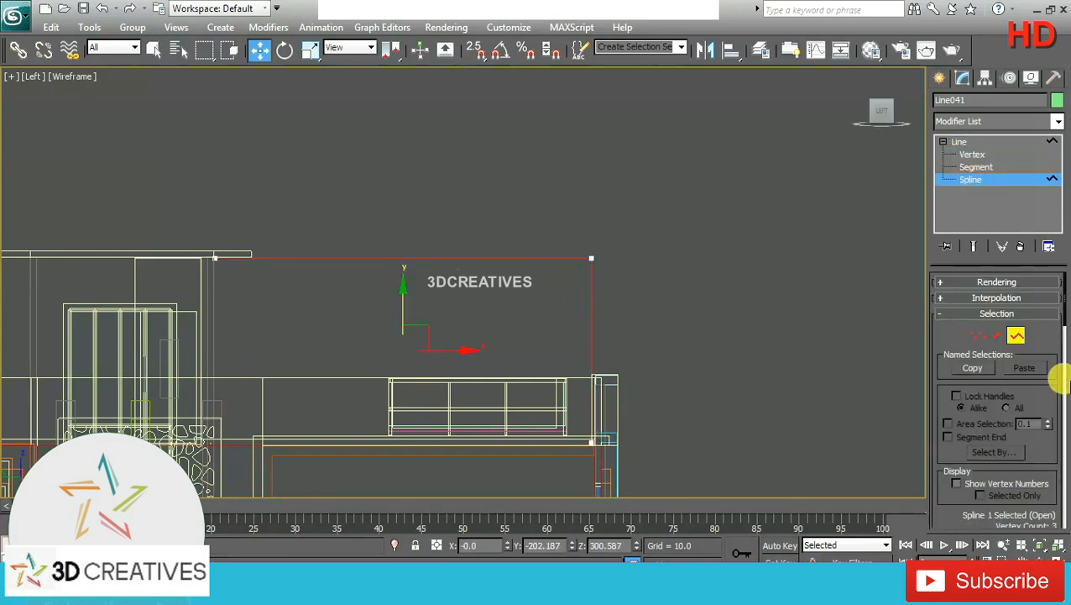
pyautogui.moveTo(1067, 296); pyautogui.dragTo(1063, 430)
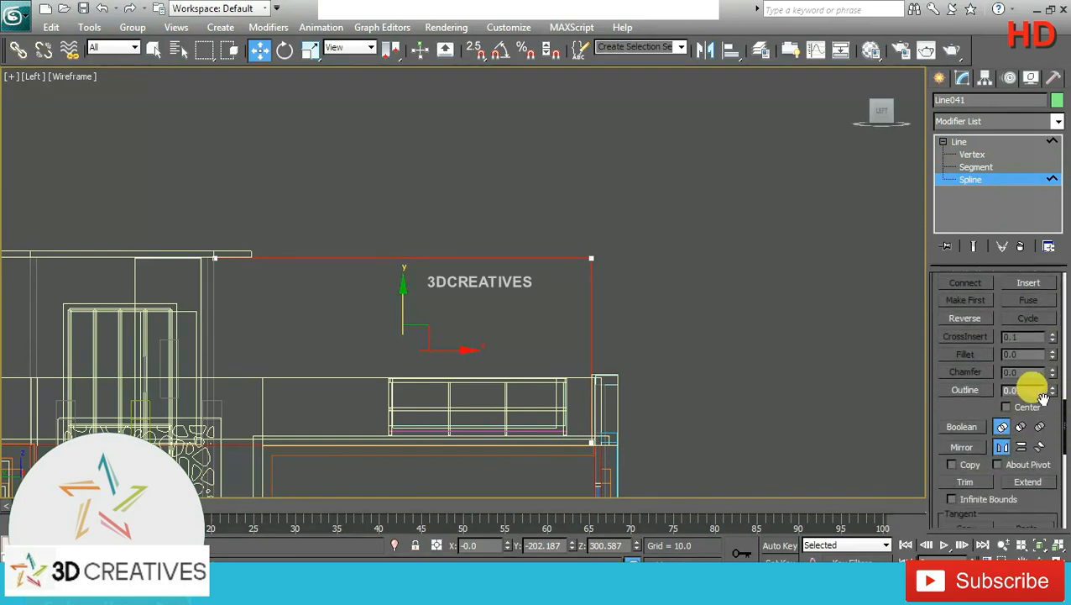
pyautogui.click(970, 393)
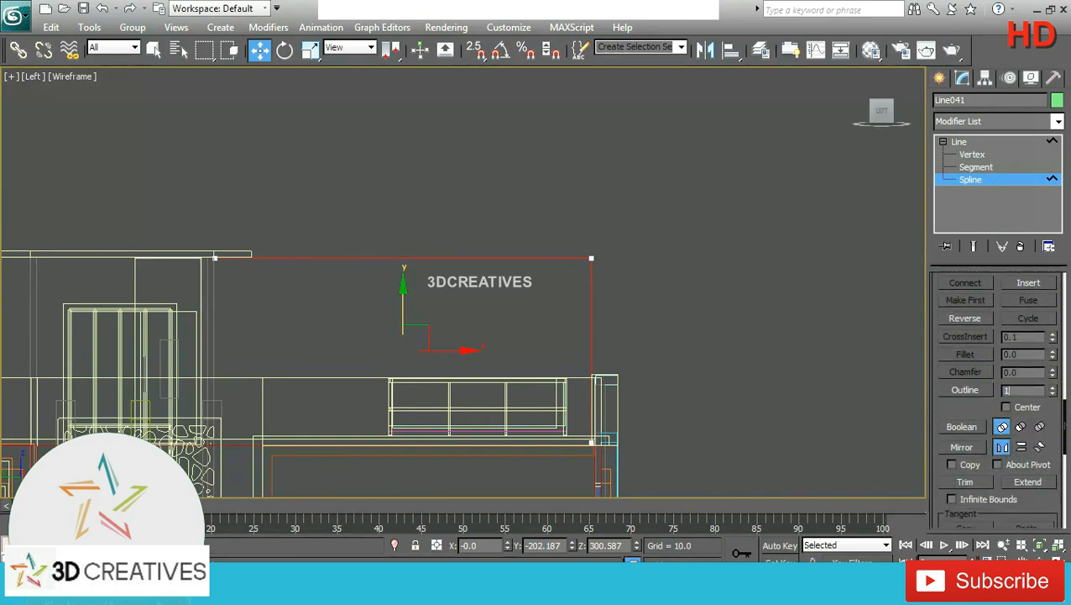
pyautogui.write('1')
pyautogui.click(968, 391)
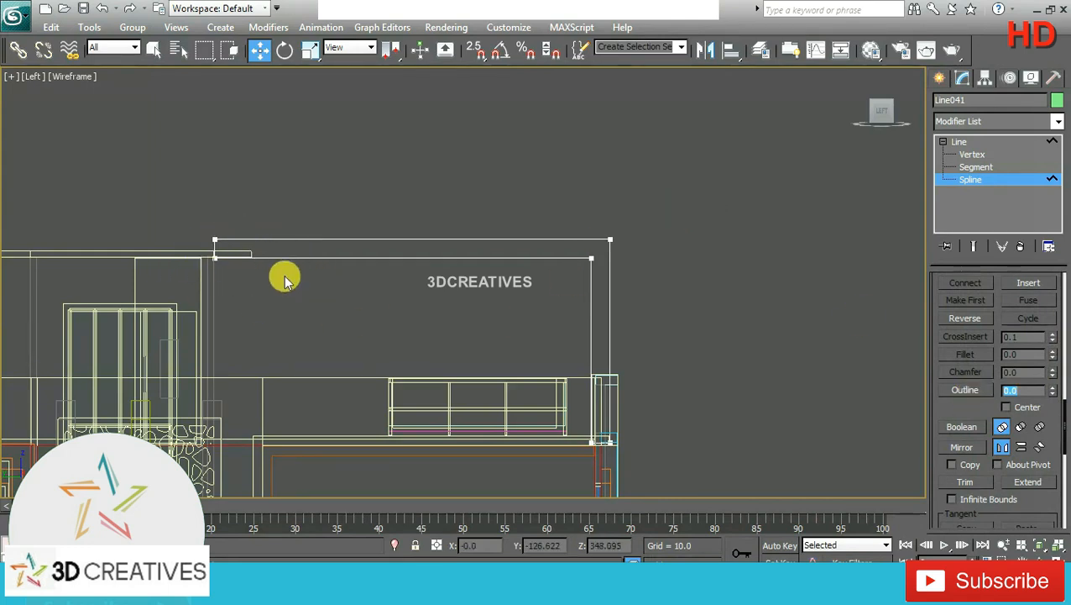
pyautogui.hotkey('ctrl', 'z')
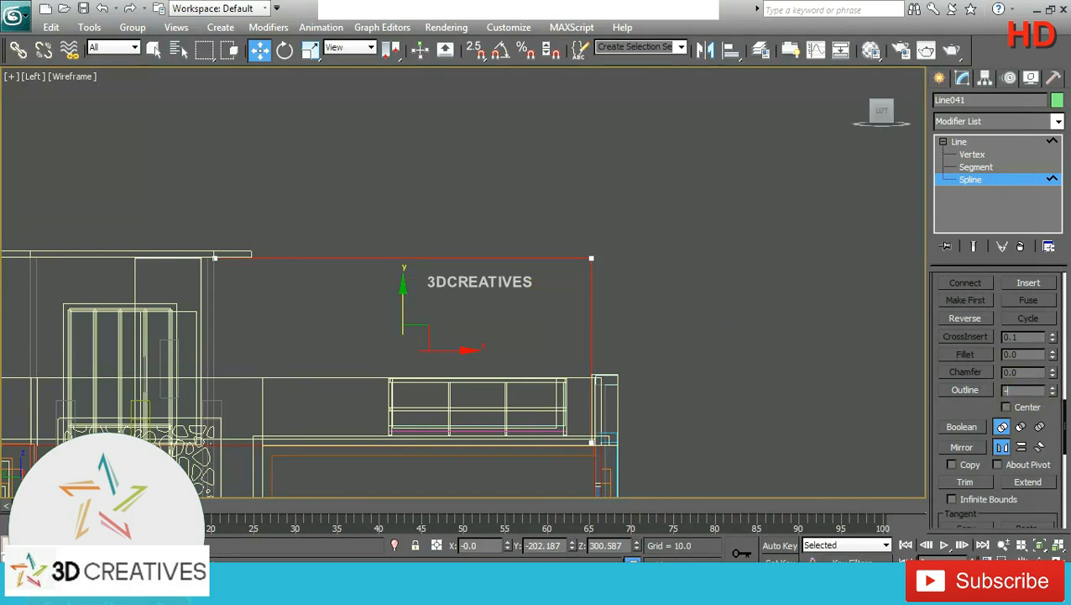
pyautogui.press('Return')
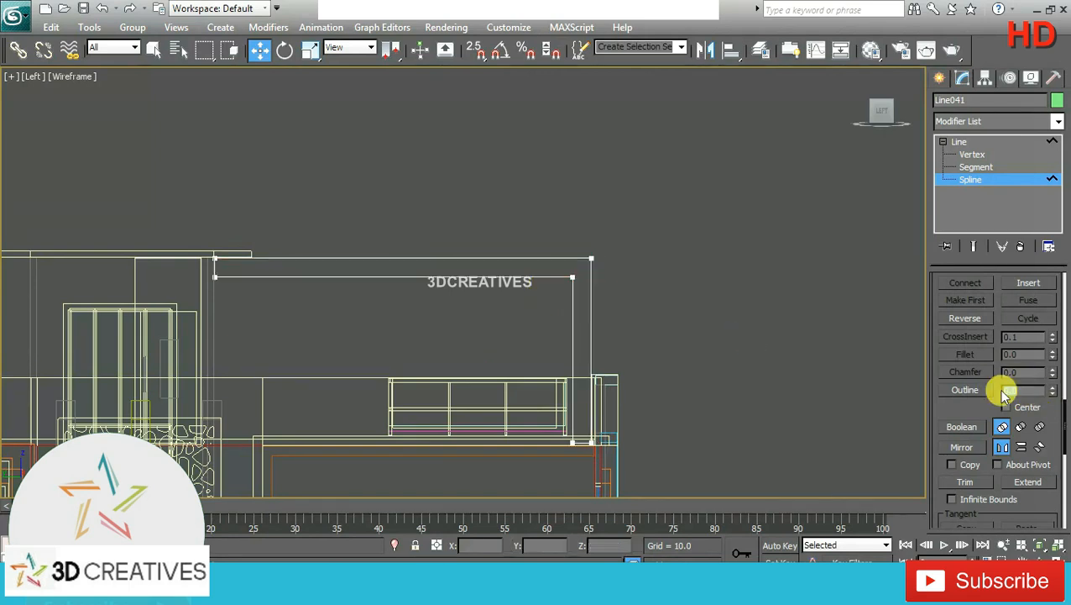
pyautogui.click(980, 142)
# Move the outlined profile along X in the Front view onto the building, to about X -313.3
pyautogui.hotkey('alt', 'w')
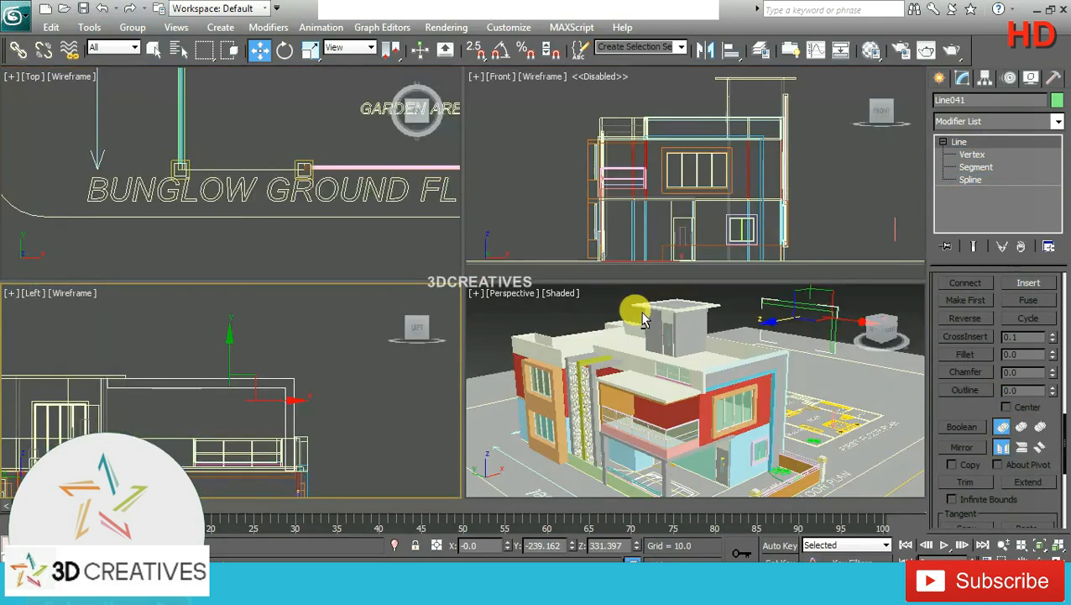
pyautogui.scroll(-5, 811, 168)
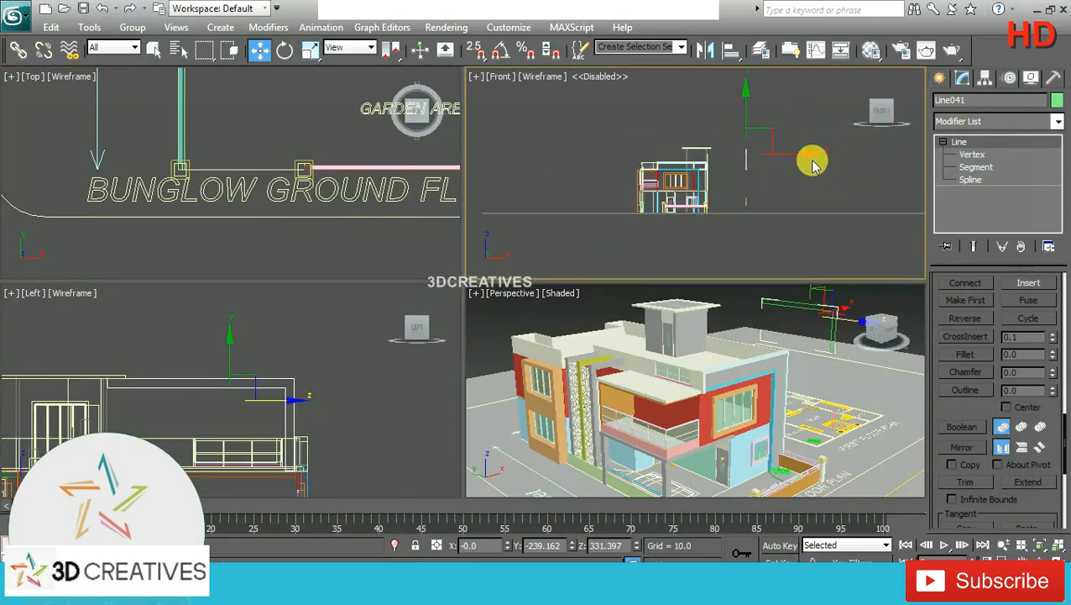
pyautogui.moveTo(796, 152); pyautogui.dragTo(743, 148)
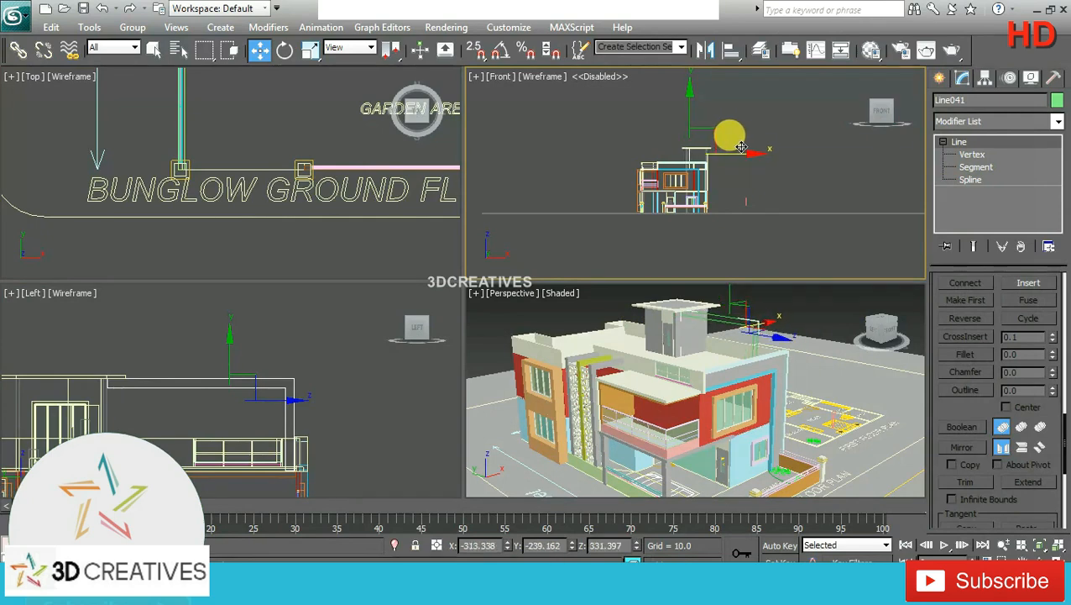
# Apply an Extrude modifier to the outlined profile with an amount of 1' (12.0)
pyautogui.rightClick(765, 311)
pyautogui.hotkey('alt', 'w')
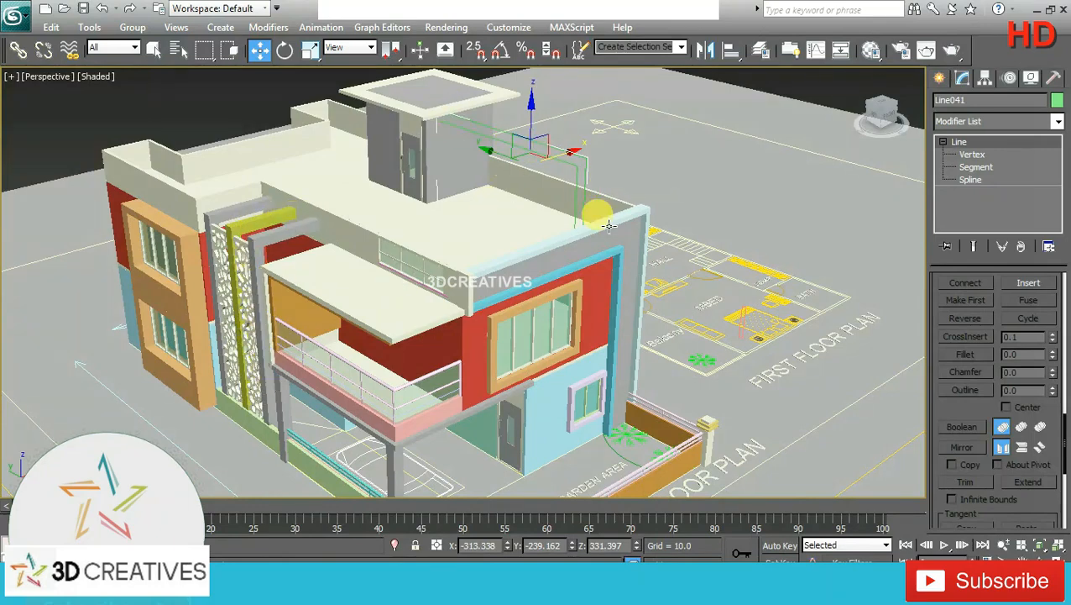
pyautogui.click(1058, 122)
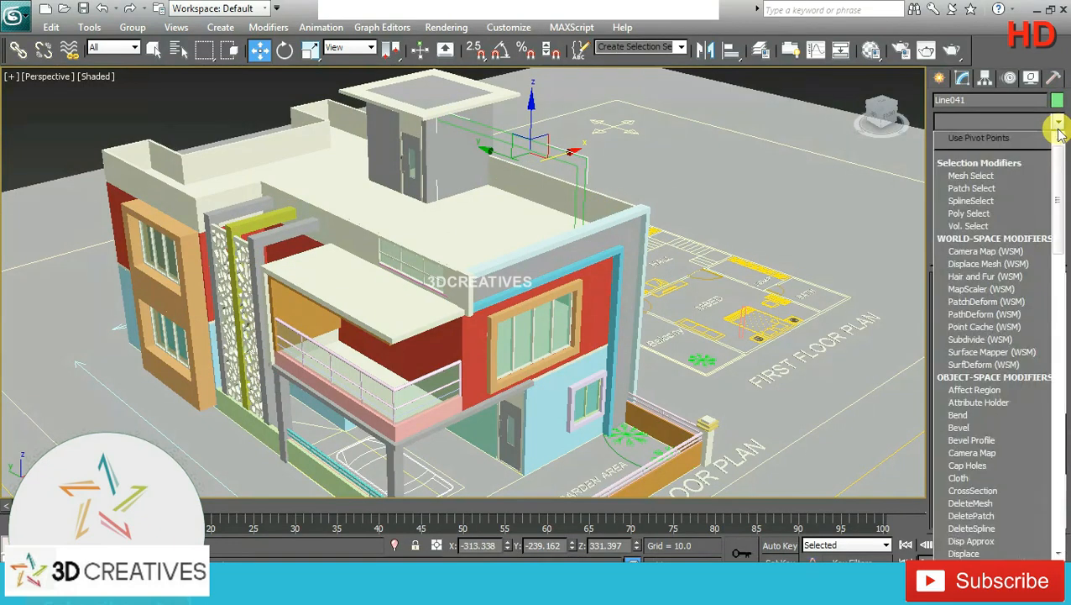
pyautogui.press('e')
pyautogui.click(1010, 198)
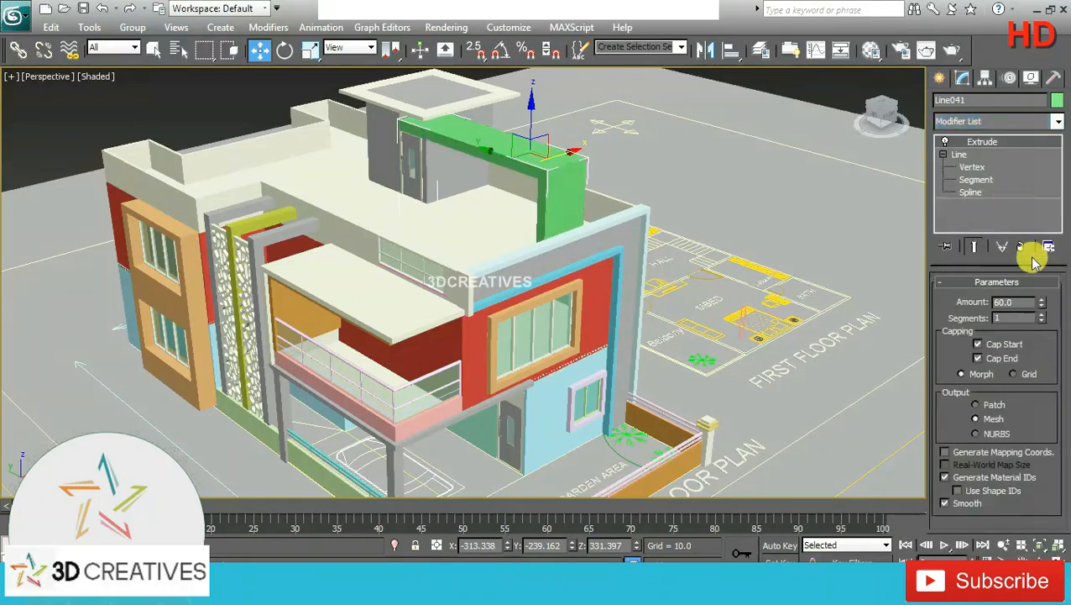
pyautogui.moveTo(1012, 302); pyautogui.dragTo(961, 304)
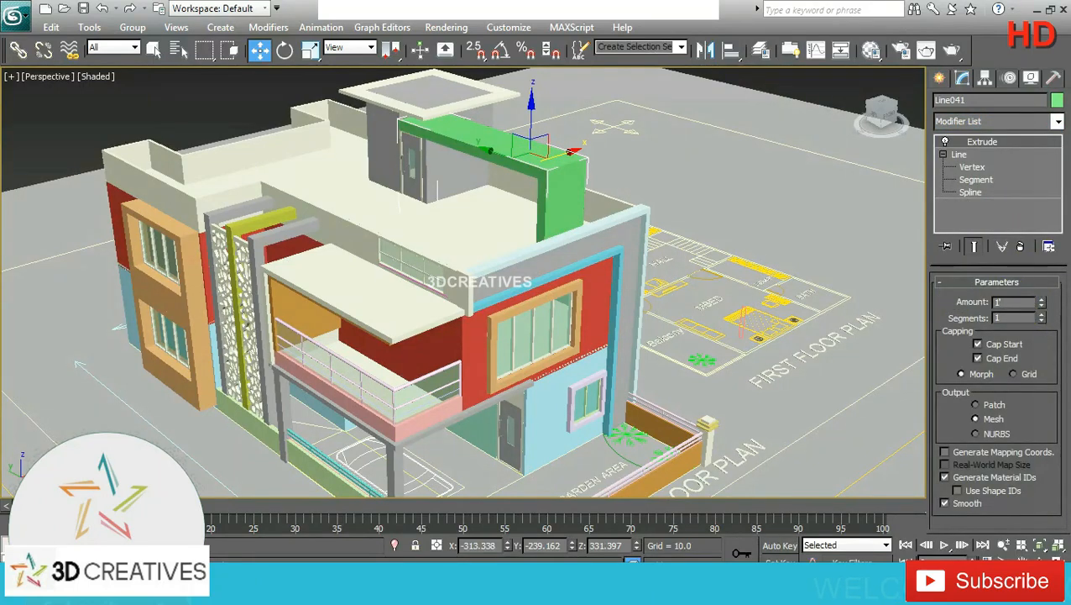
pyautogui.press('Return')
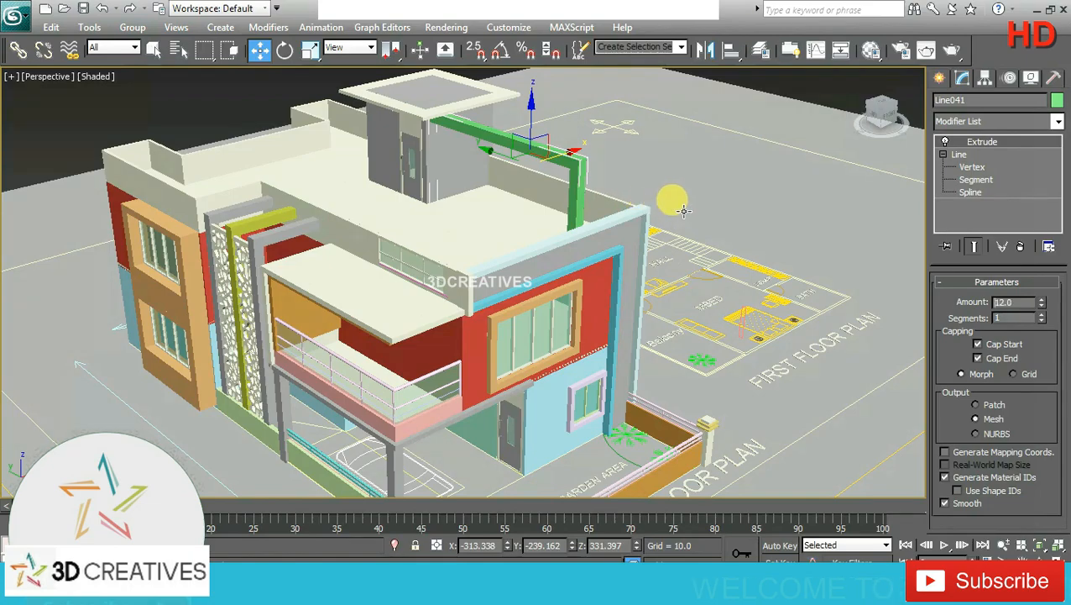
# Shift the extruded beam slightly along positive X in the Top view
pyautogui.moveTo(683, 211)
pyautogui.keyDown('alt'); pyautogui.mouseDown(button='middle')
pyautogui.moveTo(655, 244)
pyautogui.moveTo(564, 205)
pyautogui.moveTo(681, 202)
pyautogui.mouseUp(button='middle'); pyautogui.keyUp('alt')
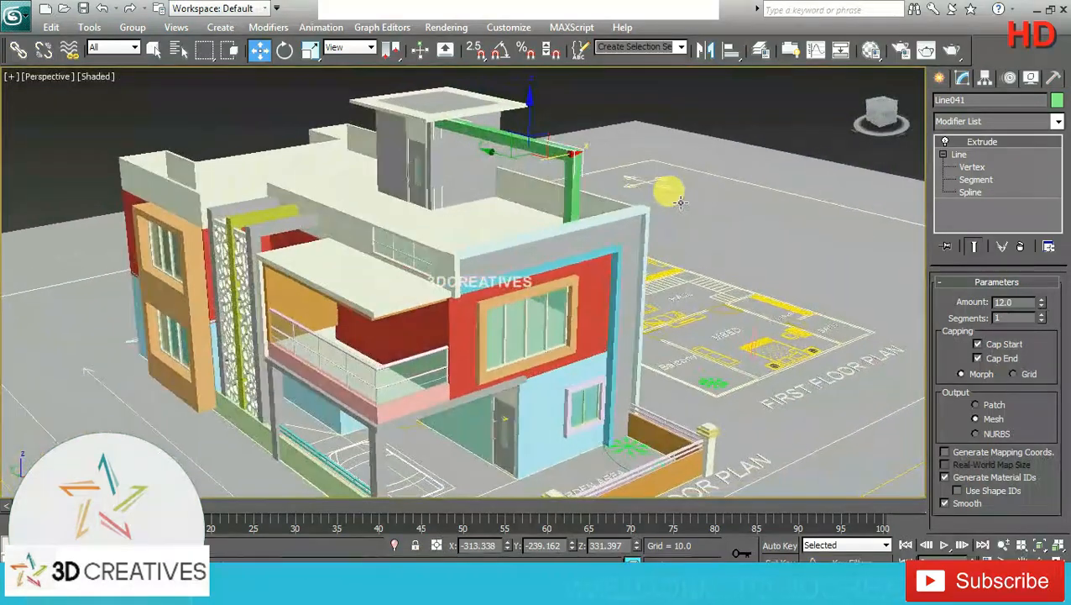
pyautogui.hotkey('alt', 'w')
pyautogui.rightClick(284, 211)
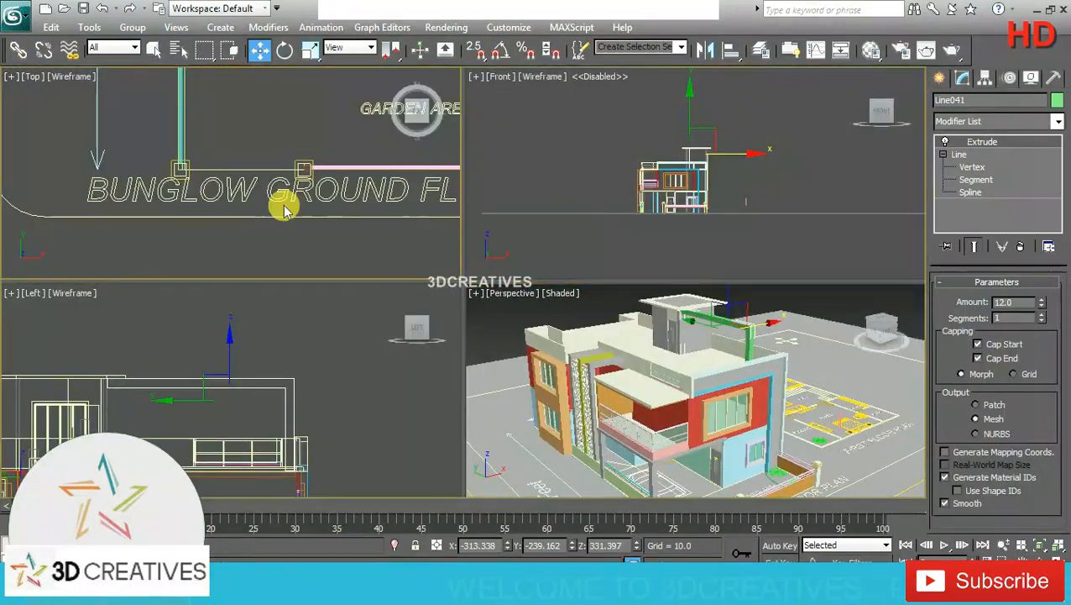
pyautogui.hotkey('alt', 'w')
pyautogui.moveTo(542, 170); pyautogui.dragTo(334, 367, button='middle')
pyautogui.scroll(-3, 335, 366)
pyautogui.scroll(3, 538, 215)
pyautogui.moveTo(538, 215); pyautogui.dragTo(458, 246, button='middle')
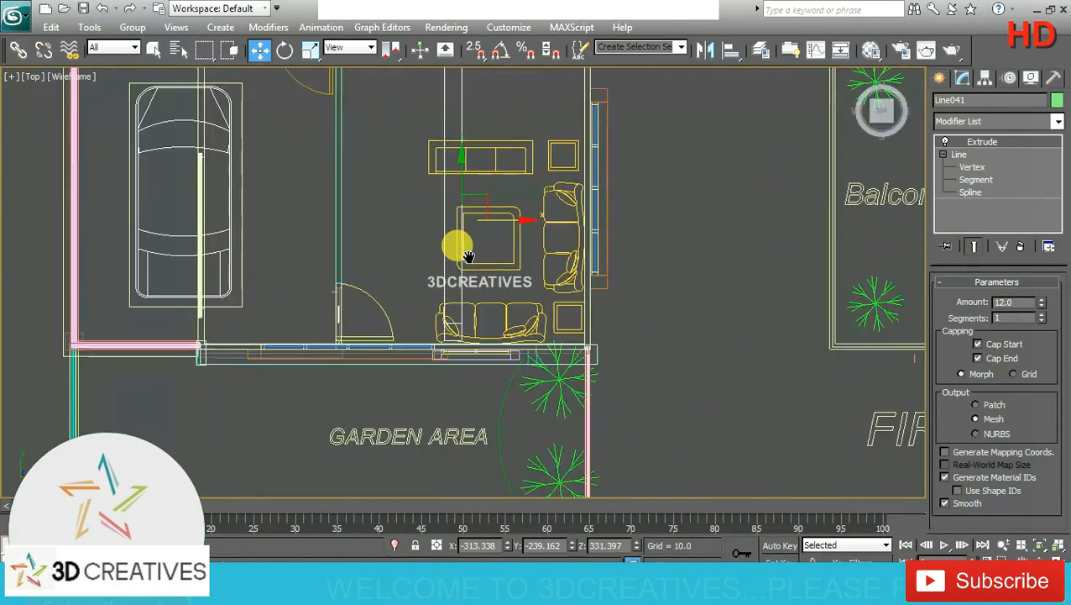
pyautogui.moveTo(503, 149); pyautogui.dragTo(499, 299, button='middle')
pyautogui.moveTo(493, 371); pyautogui.dragTo(512, 369)
# Clone the extruded beam along positive X in the Top view as two evenly spaced copies
pyautogui.moveTo(514, 400); pyautogui.dragTo(495, 378, button='middle')
pyautogui.keyDown('shift'); pyautogui.moveTo(497, 350); pyautogui.dragTo(538, 354); pyautogui.keyUp('shift')
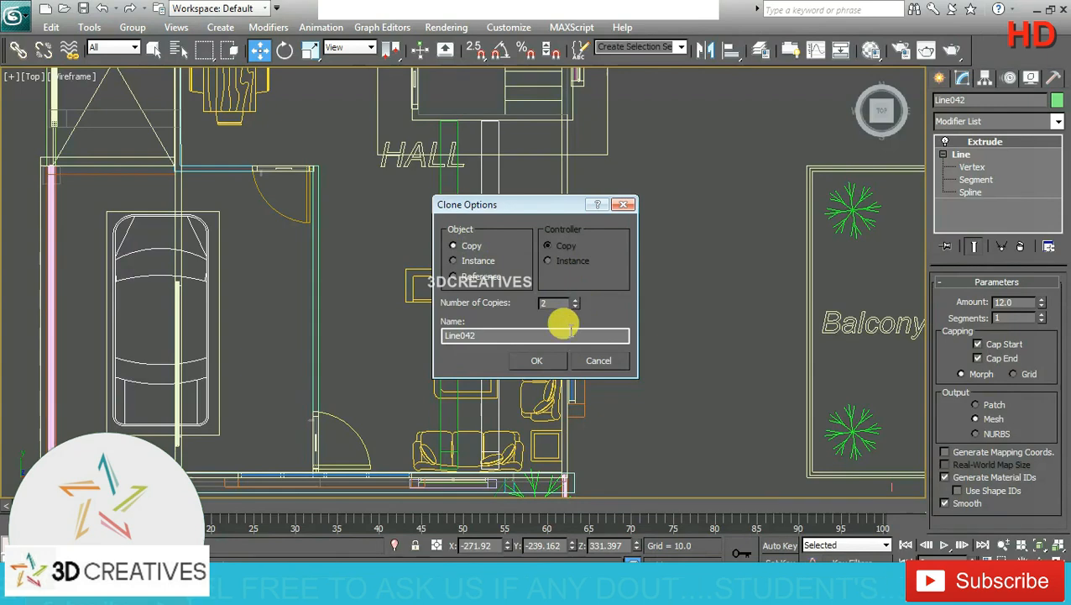
pyautogui.click(550, 359)
pyautogui.click(696, 363)
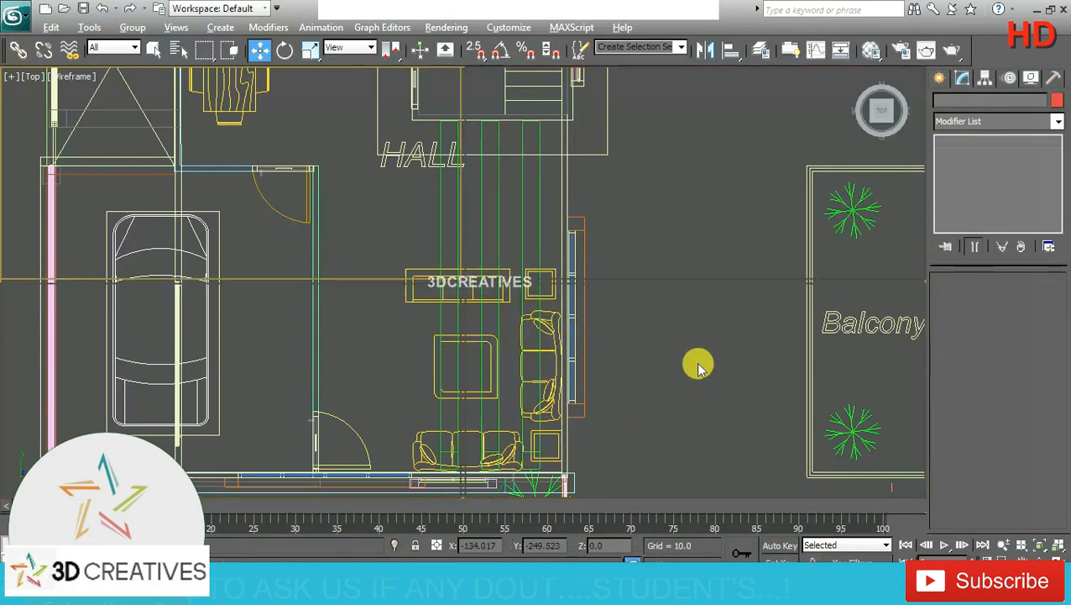
pyautogui.hotkey('alt', 'w')
pyautogui.click(783, 376)
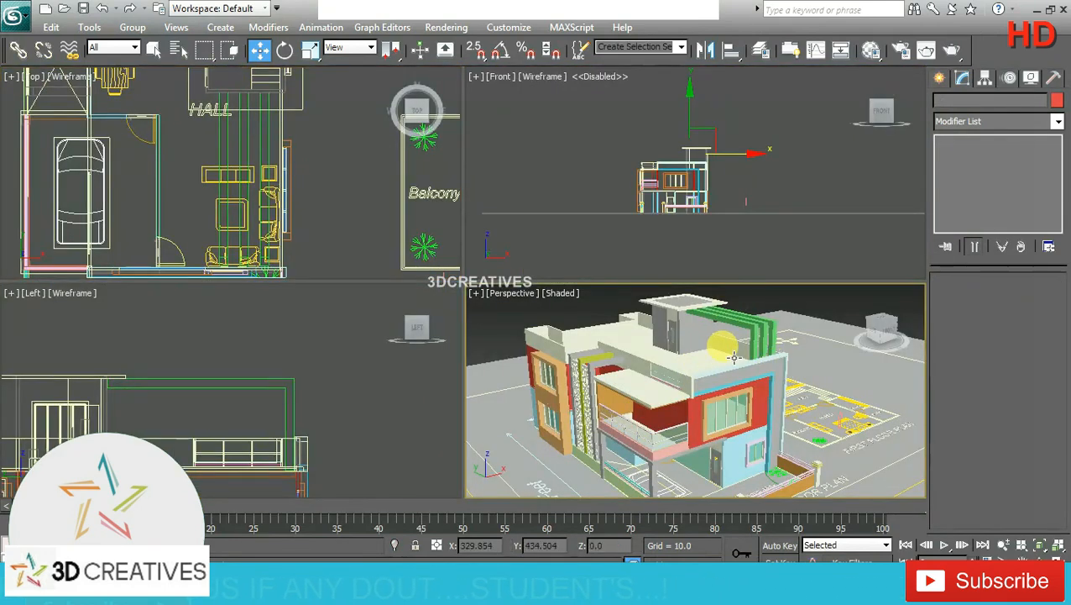
pyautogui.hotkey('alt', 'w')
pyautogui.scroll(5, 613, 226)
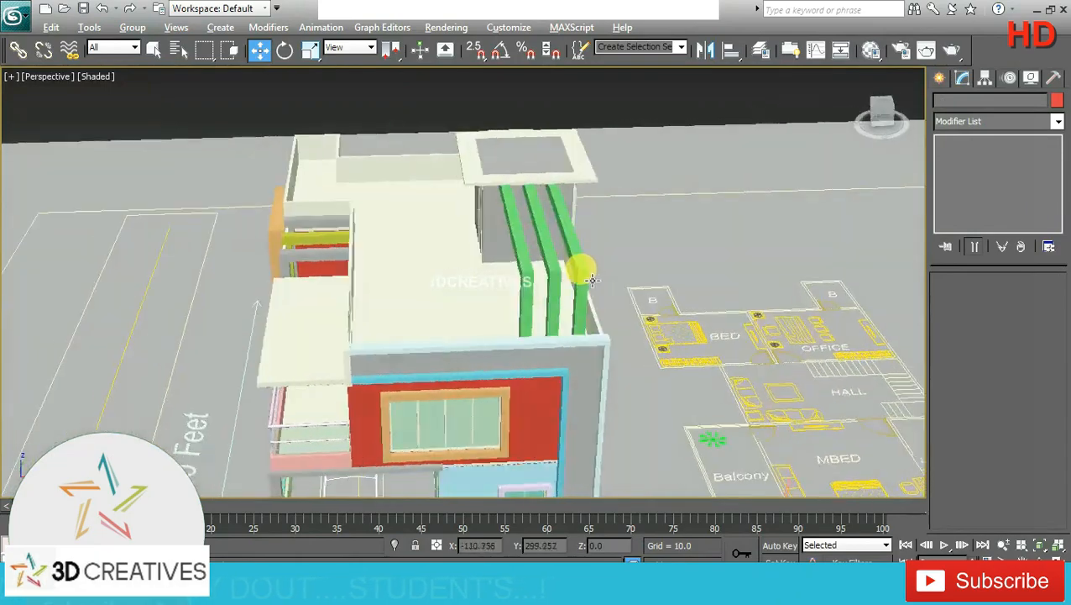
pyautogui.keyDown('alt'); pyautogui.moveTo(592, 279); pyautogui.dragTo(557, 280, button='middle'); pyautogui.keyUp('alt')
pyautogui.hotkey('alt', 'w')
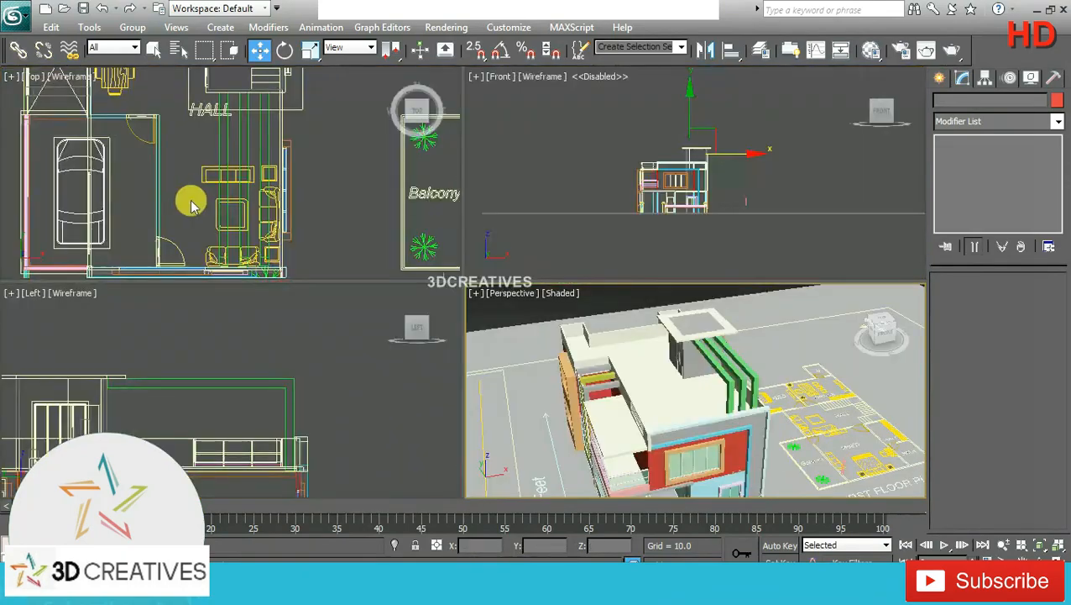
# Adjust the beam spacing along X, placing the middle beam at about X -269.2 and the outermost at about X -240.9
pyautogui.click(313, 175)
pyautogui.hotkey('alt', 'w')
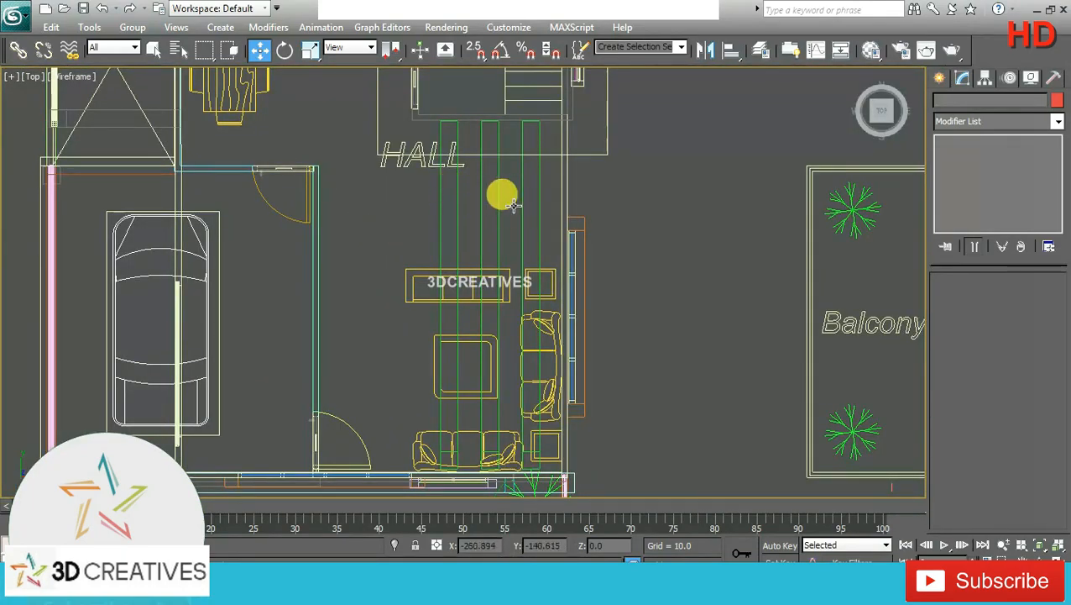
pyautogui.click(484, 189)
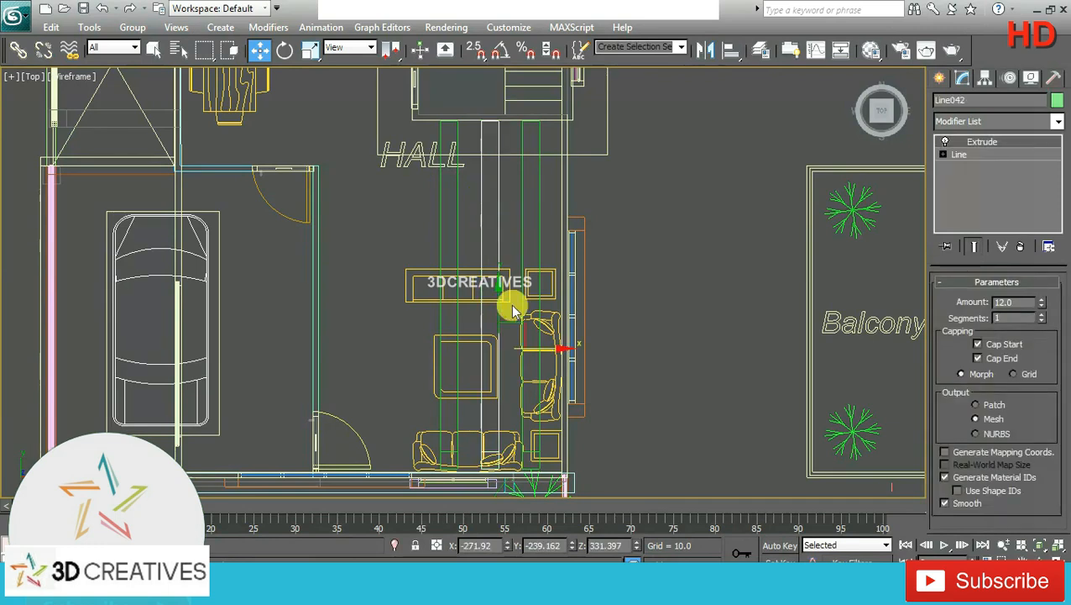
pyautogui.moveTo(523, 350); pyautogui.dragTo(569, 349)
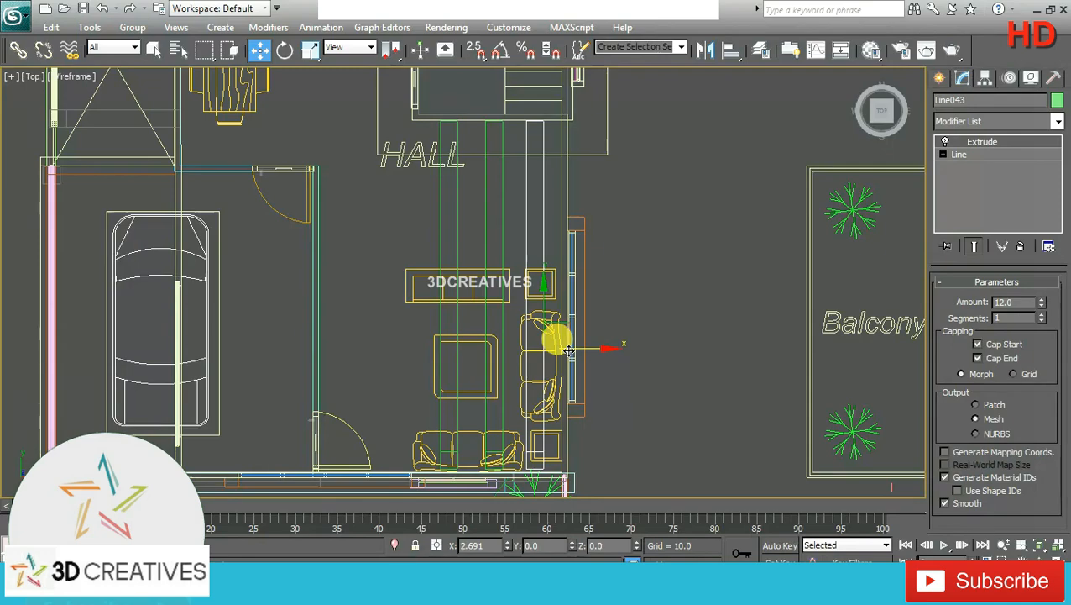
pyautogui.hotkey('alt', 'w')
pyautogui.rightClick(760, 400)
pyautogui.hotkey('alt', 'w')
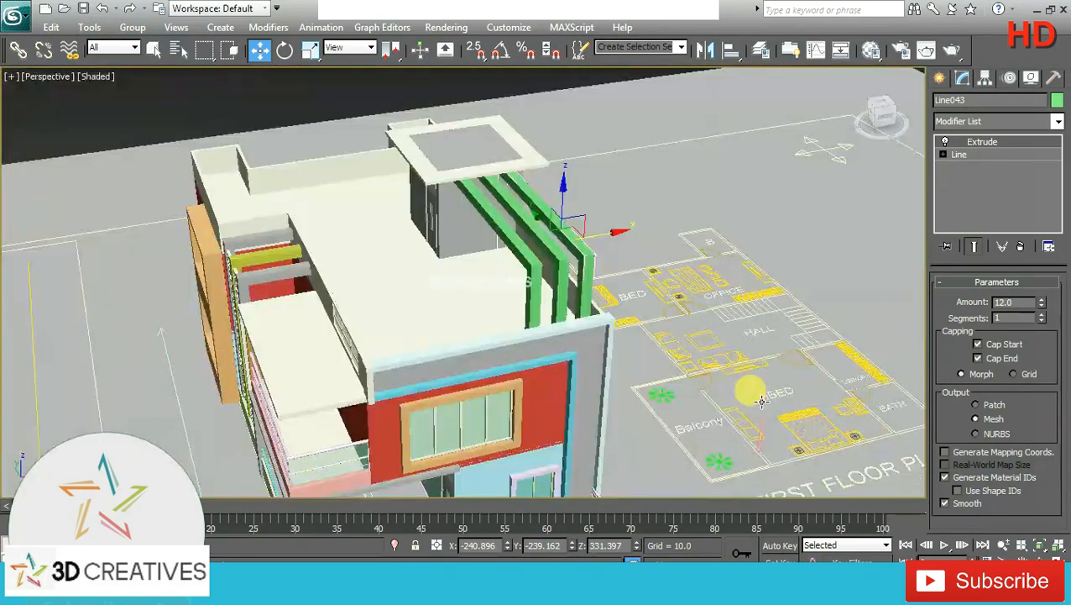
# Set the object color of the first and last pergola beams to gray
pyautogui.keyDown('alt'); pyautogui.moveTo(761, 401); pyautogui.dragTo(648, 294, button='middle'); pyautogui.keyUp('alt')
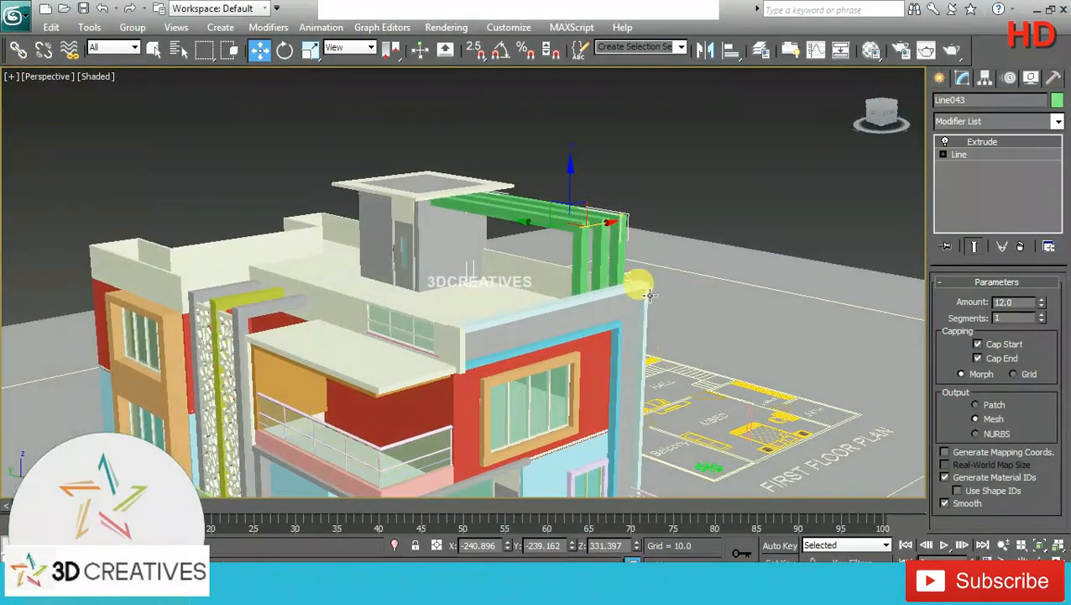
pyautogui.click(579, 240)
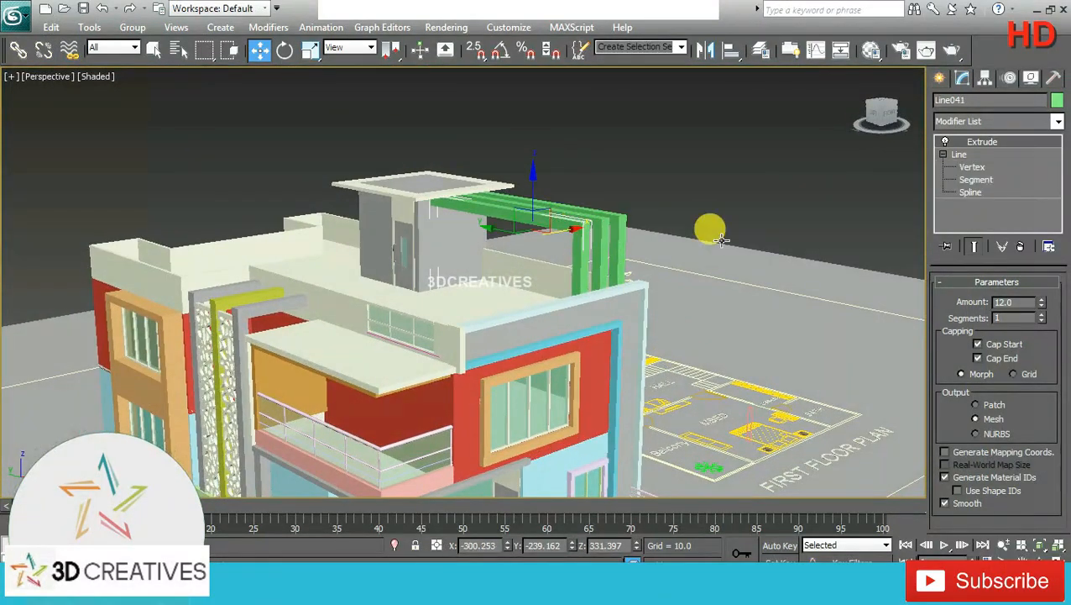
pyautogui.click(1056, 101)
pyautogui.click(392, 233)
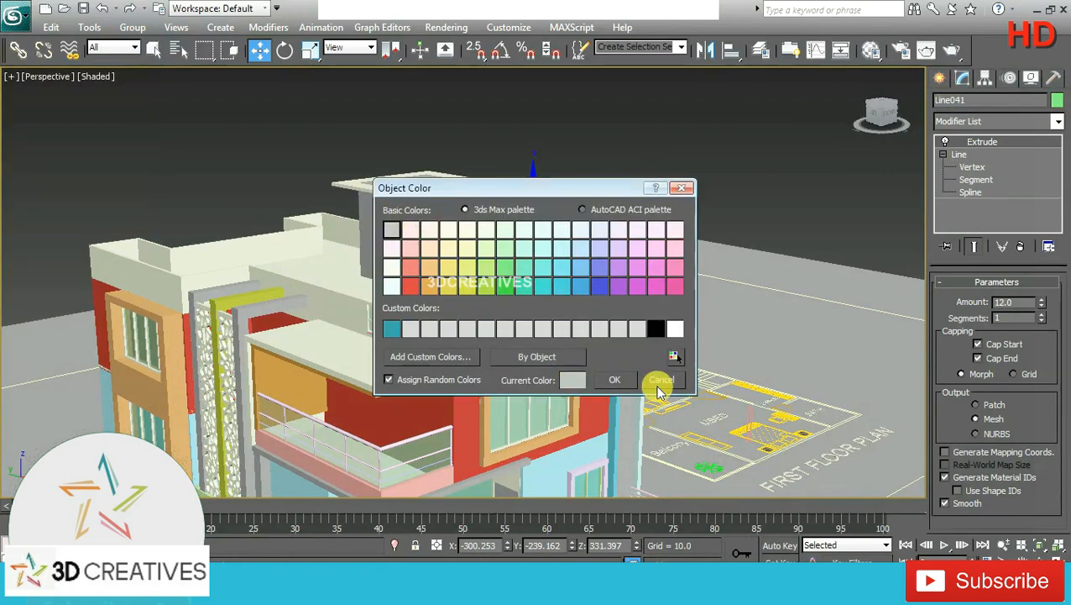
pyautogui.click(624, 380)
pyautogui.click(617, 235)
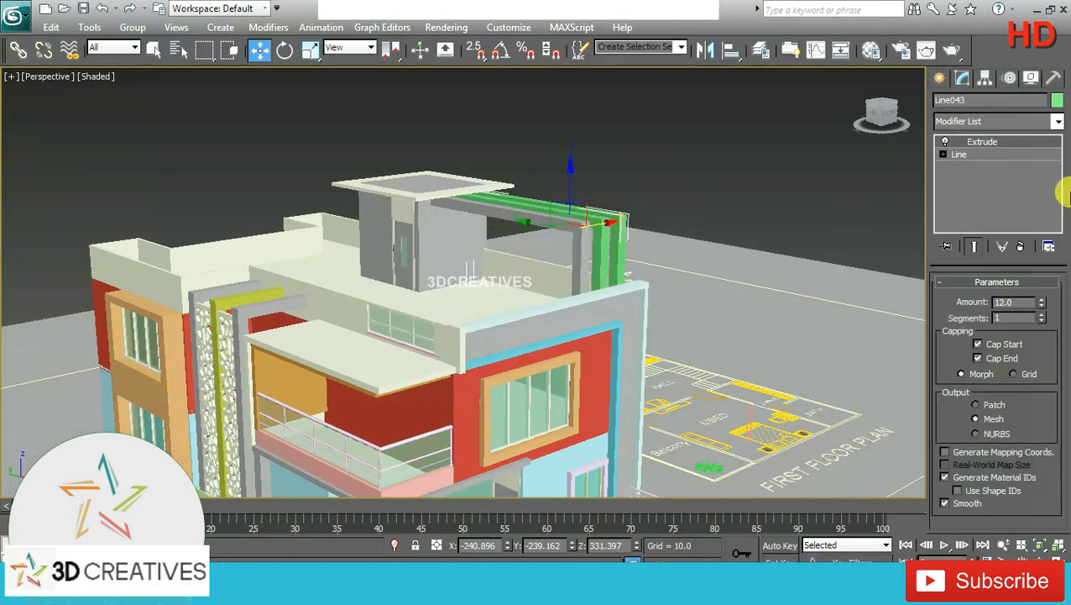
pyautogui.click(1057, 100)
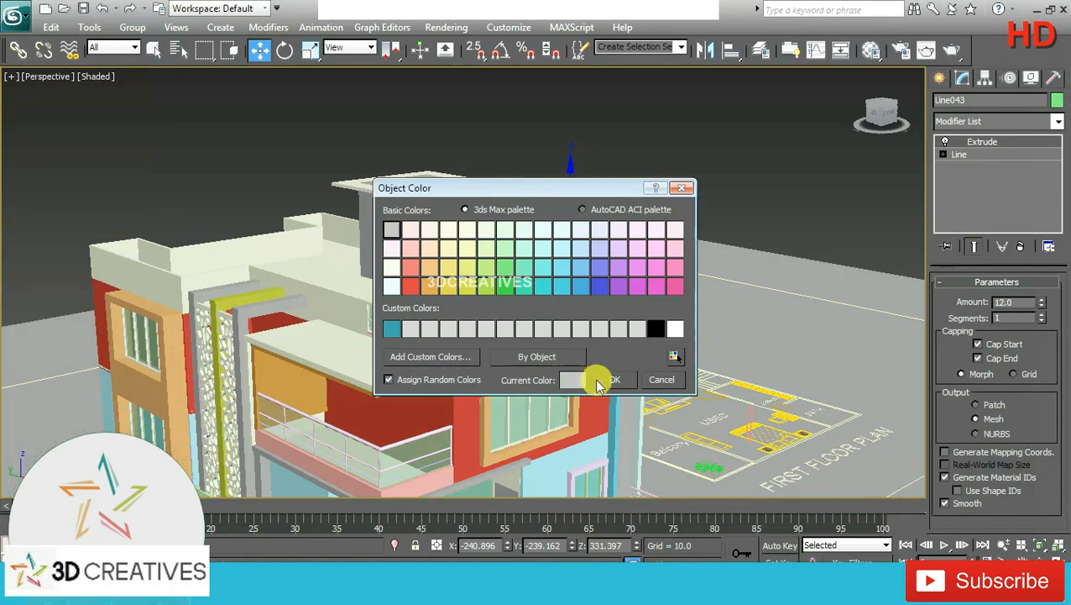
pyautogui.click(599, 378)
# Set the middle pergola beam's object color to yellow and deselect it
pyautogui.click(594, 233)
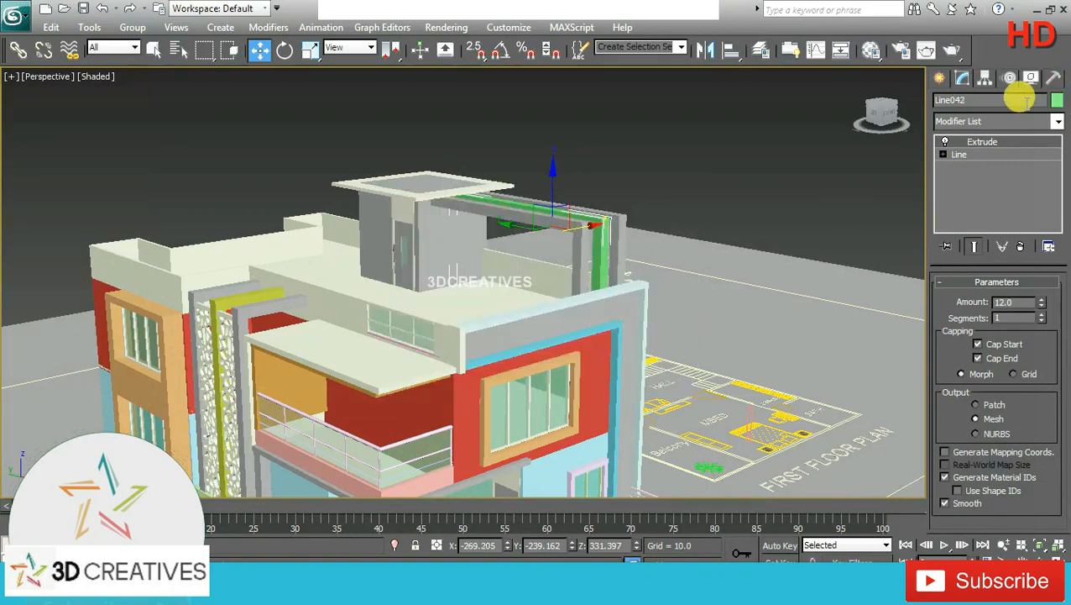
pyautogui.click(1055, 100)
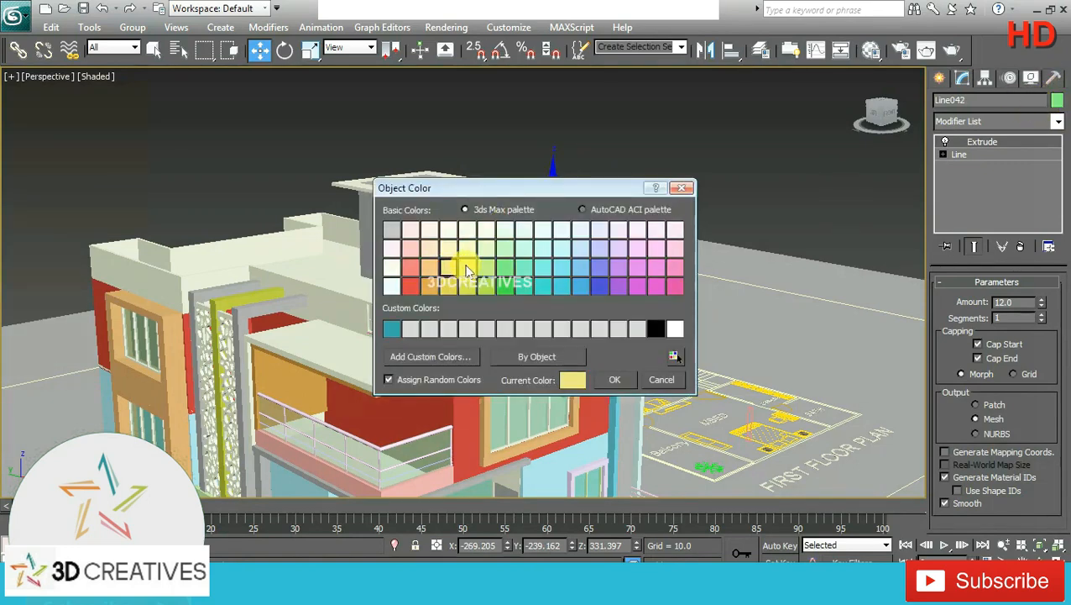
pyautogui.click(617, 379)
pyautogui.click(694, 160)
pyautogui.keyDown('alt'); pyautogui.moveTo(694, 160); pyautogui.dragTo(697, 303, button='middle'); pyautogui.keyUp('alt')
pyautogui.scroll(5, 412, 323)
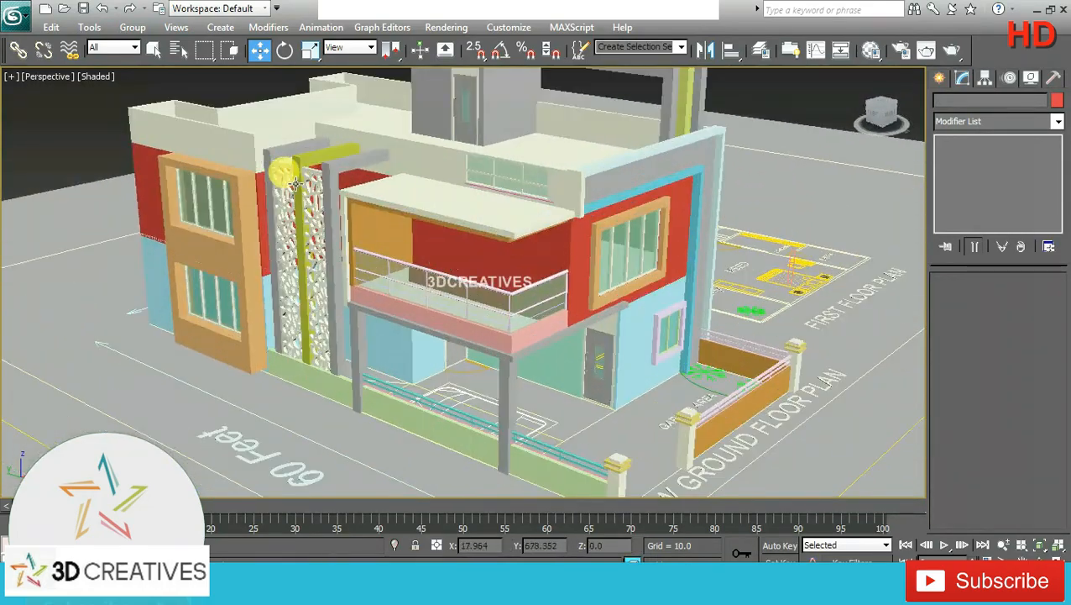
# Clone the perforated lattice panel on the facade straight up above the roof as one copy, at about Z 417.4
pyautogui.click(313, 210)
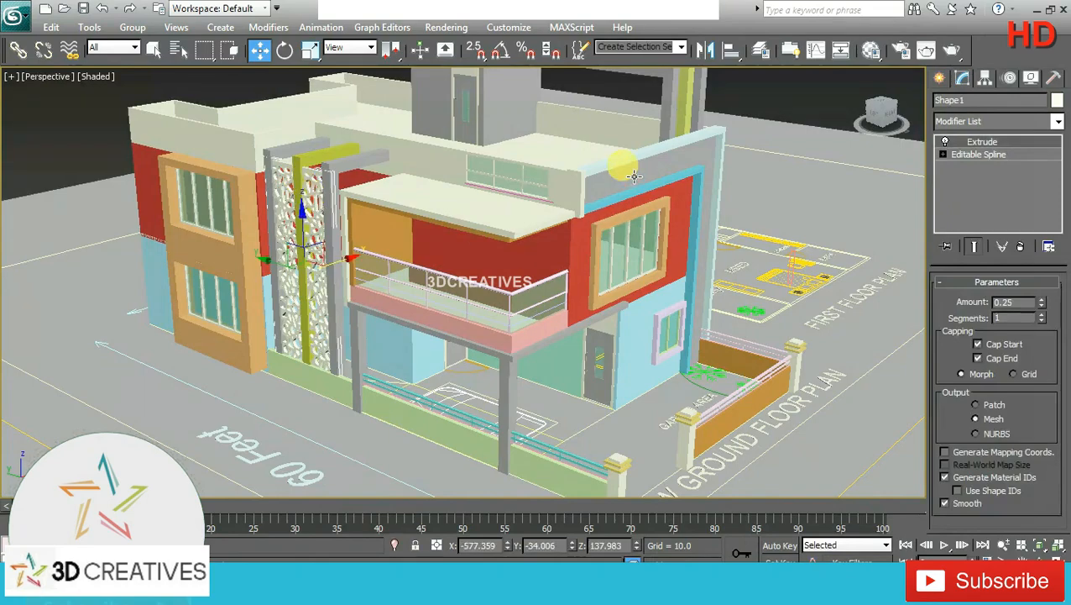
pyautogui.keyDown('alt'); pyautogui.moveTo(624, 168); pyautogui.dragTo(630, 177, button='middle'); pyautogui.keyUp('alt')
pyautogui.keyDown('alt'); pyautogui.moveTo(690, 199); pyautogui.dragTo(638, 223, button='middle'); pyautogui.keyUp('alt')
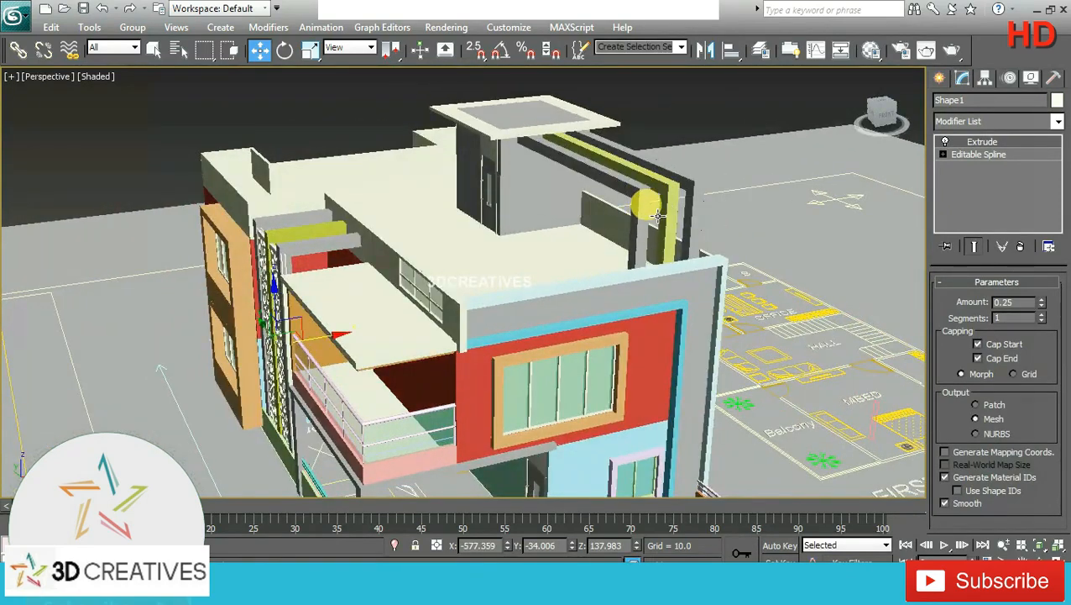
pyautogui.keyDown('alt'); pyautogui.moveTo(550, 311); pyautogui.dragTo(160, 328, button='middle'); pyautogui.keyUp('alt')
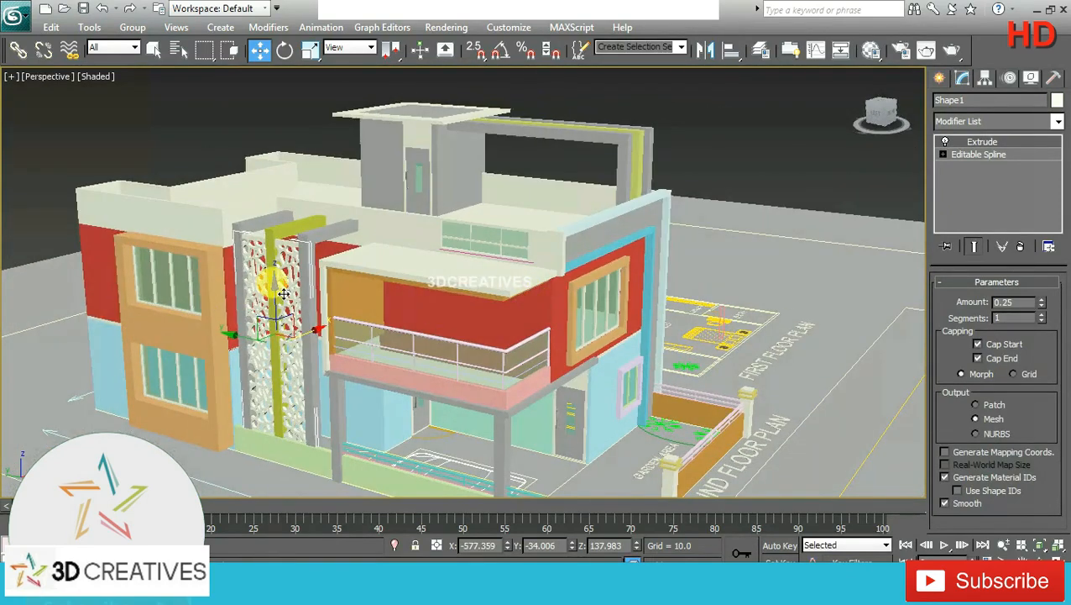
pyautogui.keyDown('shift'); pyautogui.moveTo(275, 297); pyautogui.dragTo(303, 37); pyautogui.keyUp('shift')
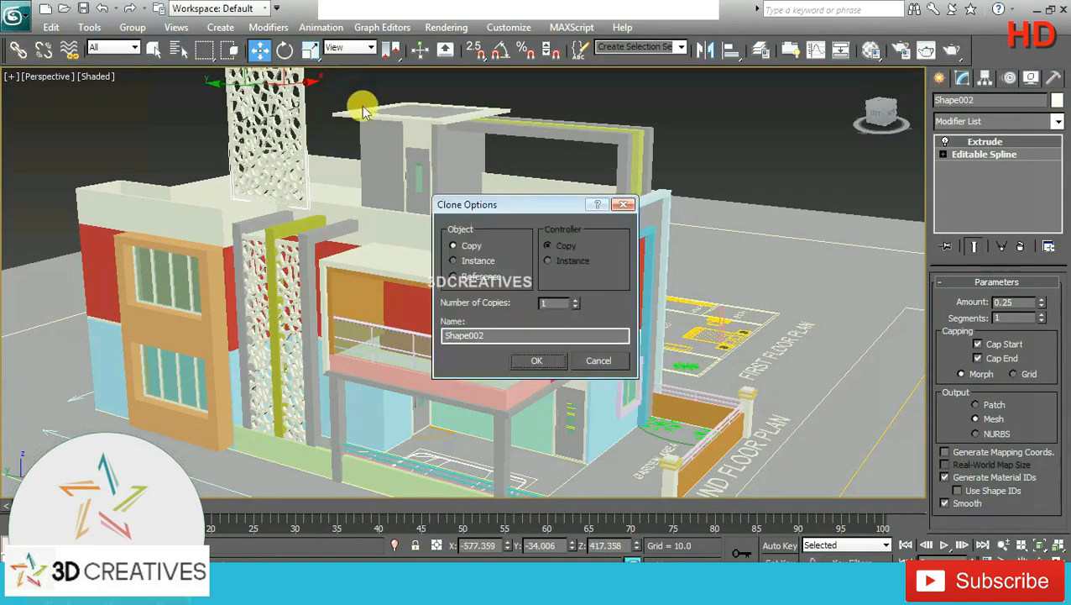
pyautogui.click(527, 359)
# Scale the copied lattice panel down uniformly above the roof
pyautogui.moveTo(287, 91)
pyautogui.keyDown('alt'); pyautogui.mouseDown(button='middle')
pyautogui.moveTo(299, 231)
pyautogui.moveTo(327, 177)
pyautogui.mouseUp(button='middle'); pyautogui.keyUp('alt')
pyautogui.click(309, 51)
pyautogui.click(327, 228)
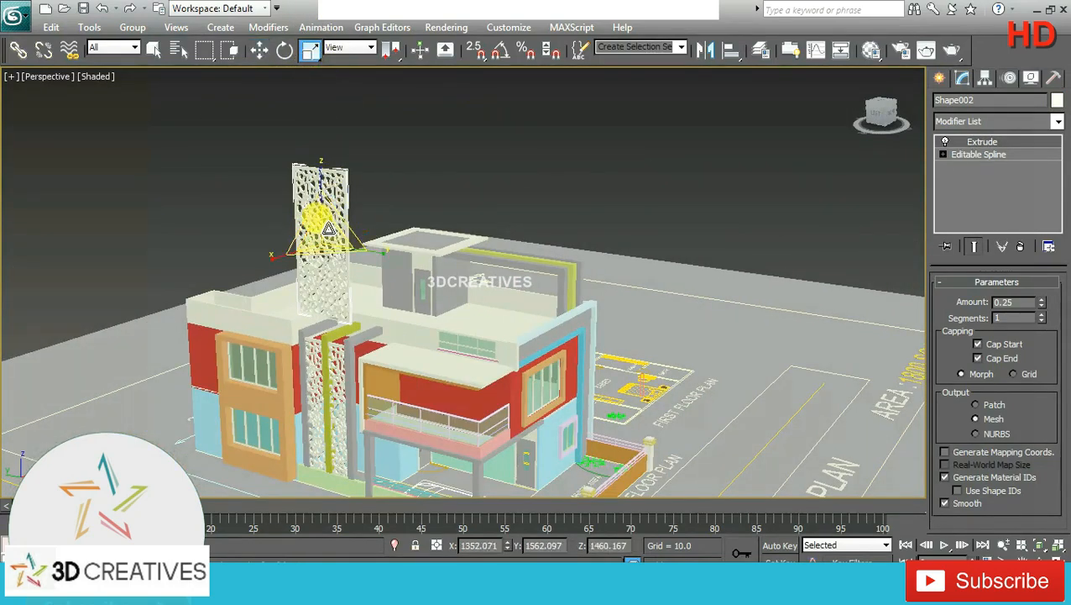
pyautogui.moveTo(327, 228); pyautogui.dragTo(322, 325)
pyautogui.click(260, 50)
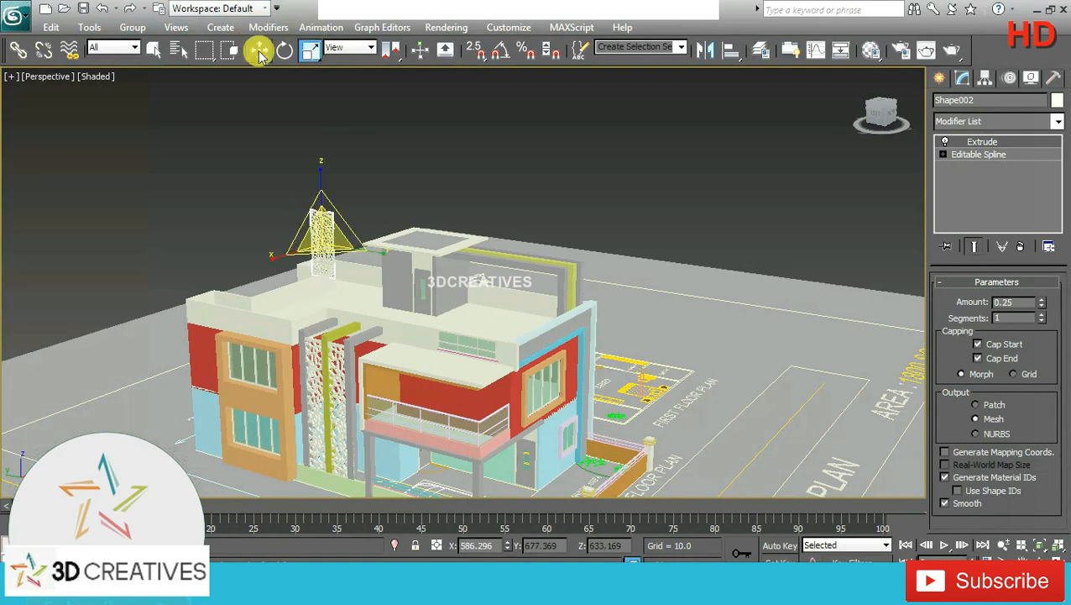
pyautogui.hotkey('alt', 'w')
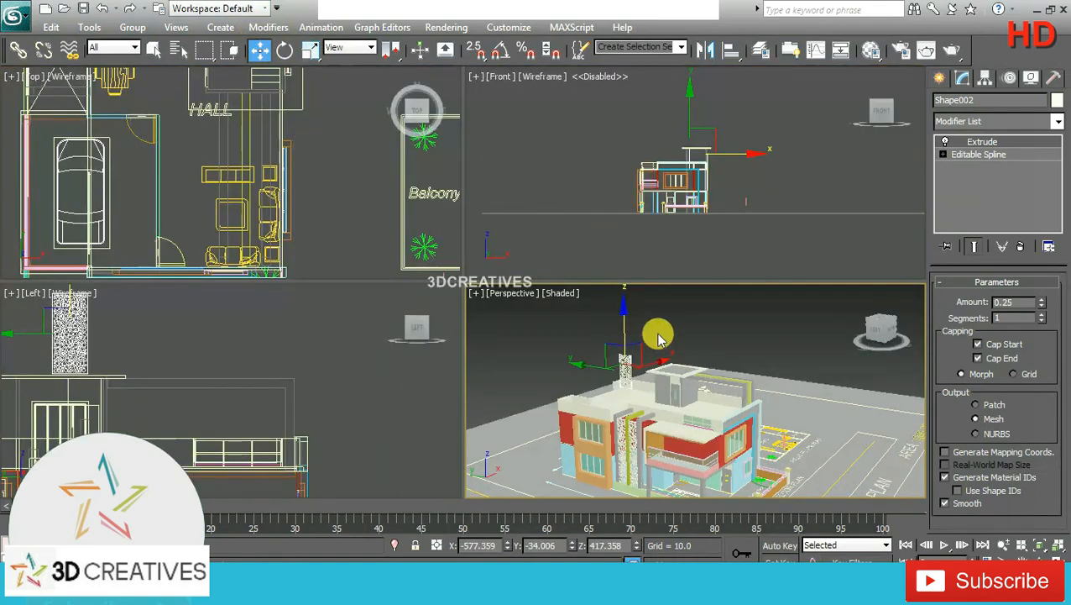
pyautogui.hotkey('alt', 'w')
# Rotate the small lattice panel 90° about Z using angle snap
pyautogui.click(285, 49)
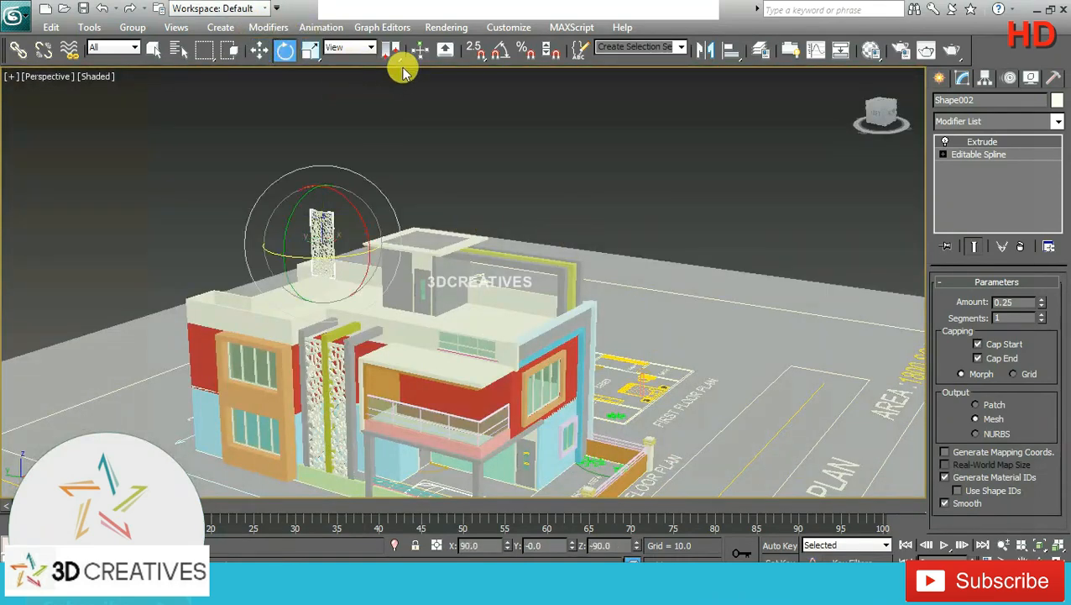
pyautogui.click(501, 50)
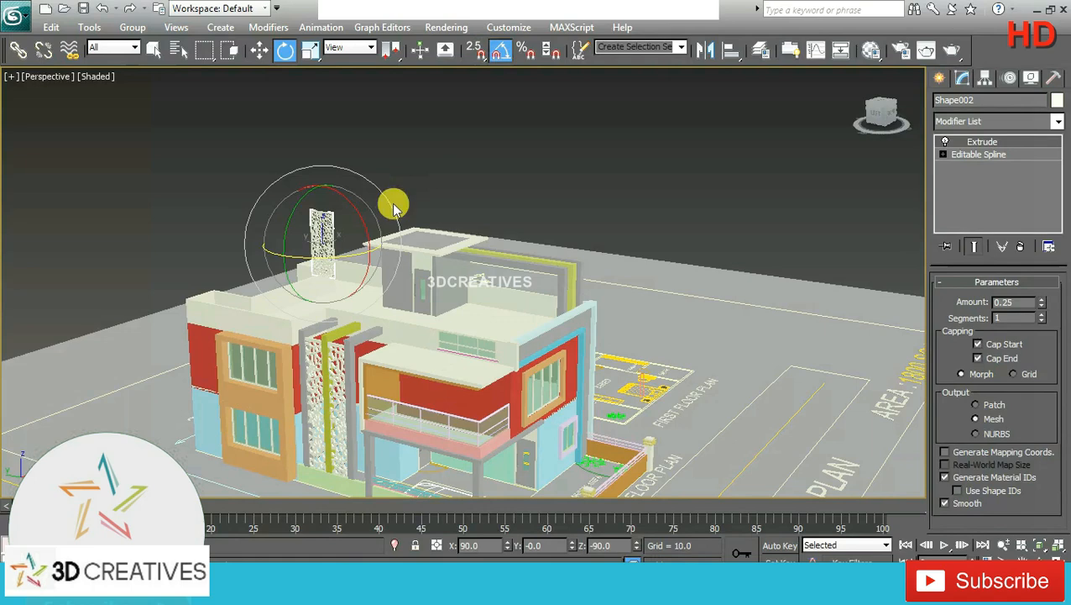
pyautogui.click(338, 259)
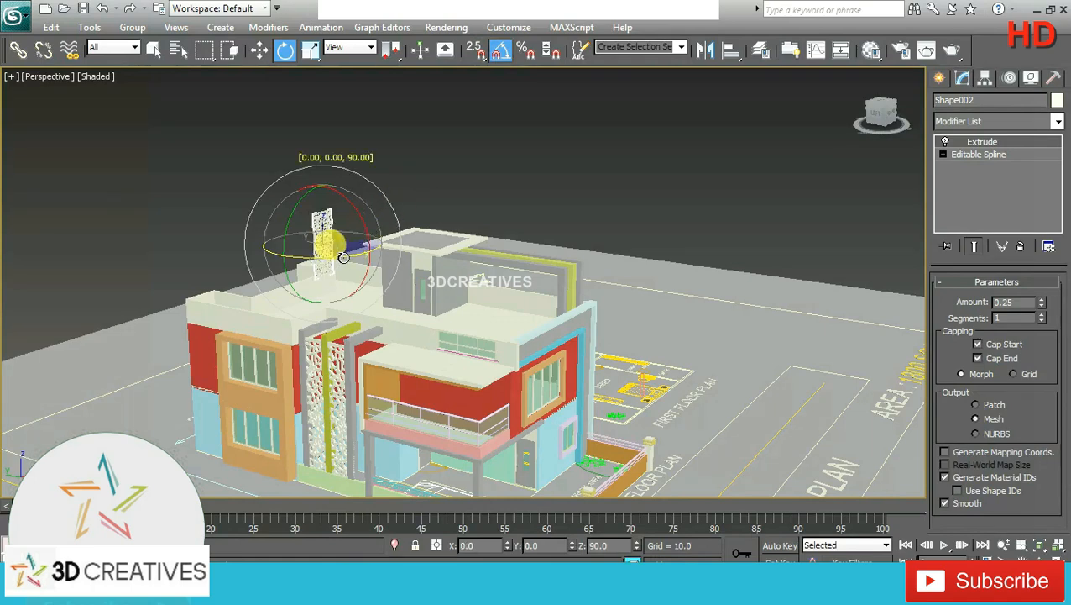
pyautogui.click(260, 48)
pyautogui.click(502, 54)
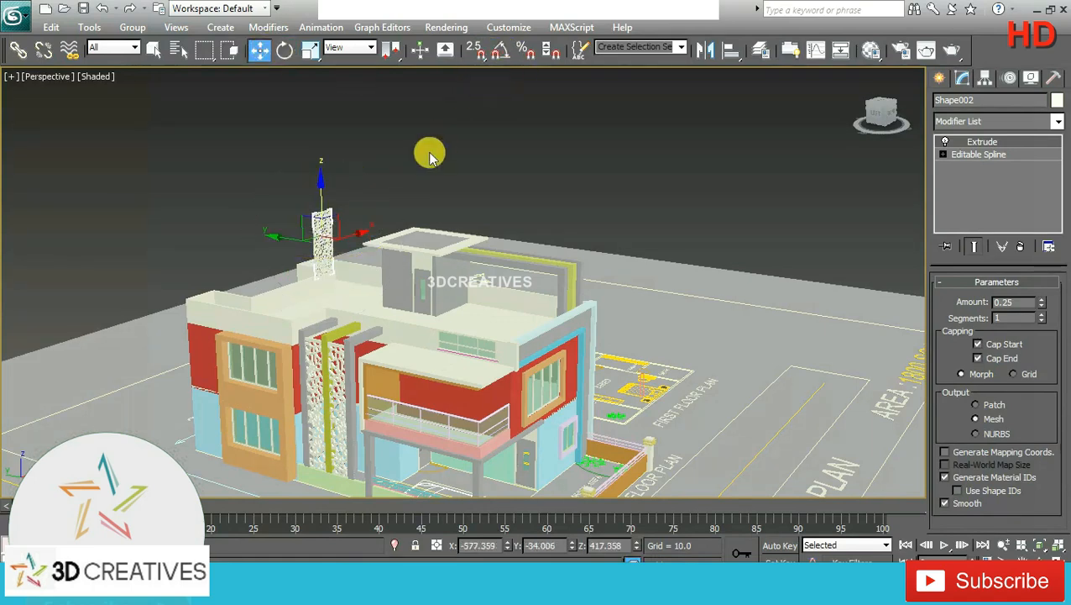
# Move the lattice panel in the Top view toward the roof terrace, to about X -388.3, Y -264.3
pyautogui.hotkey('alt', 'w')
pyautogui.scroll(3, 250, 195)
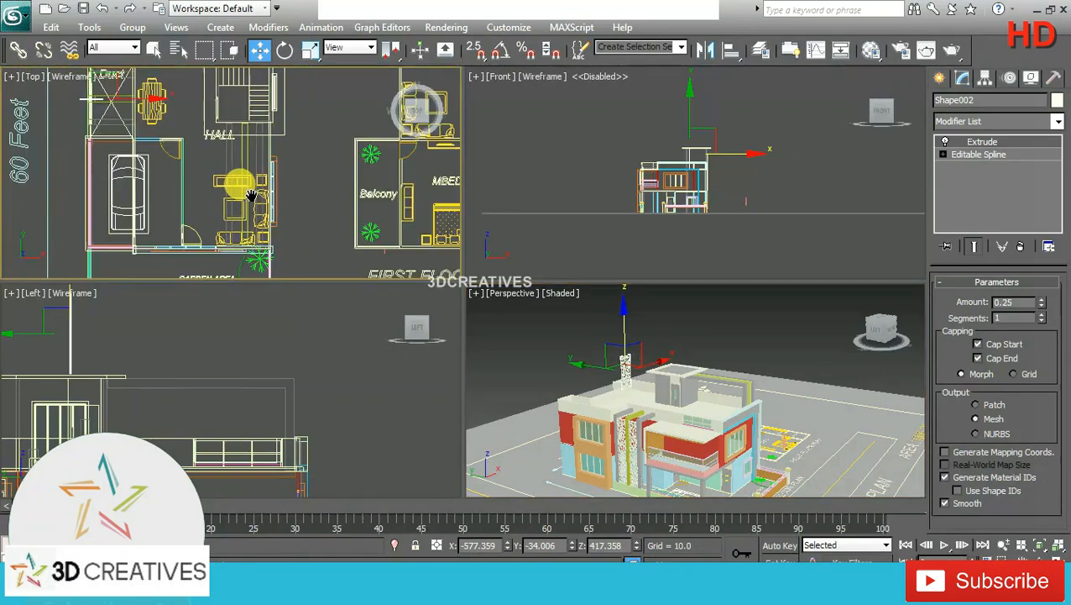
pyautogui.scroll(-2, 251, 195)
pyautogui.moveTo(251, 168); pyautogui.dragTo(275, 195, button='middle')
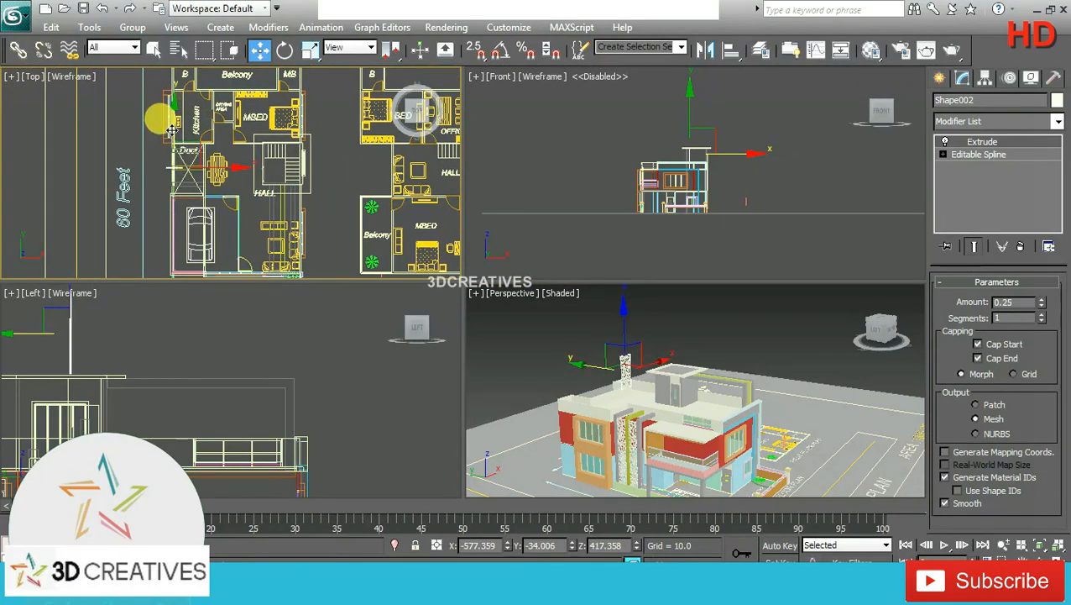
pyautogui.moveTo(174, 140); pyautogui.dragTo(180, 221)
pyautogui.moveTo(209, 233); pyautogui.dragTo(181, 165, button='middle')
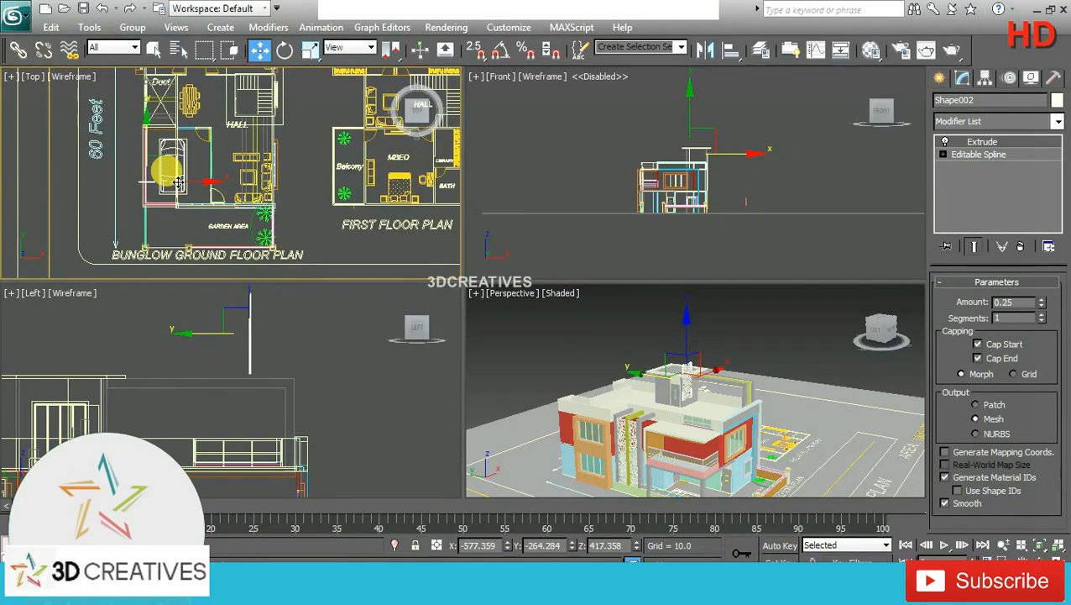
pyautogui.moveTo(178, 181); pyautogui.dragTo(216, 181)
# Move the lattice panel along X over the pergola beams, to about X -281.8
pyautogui.scroll(5, 831, 404)
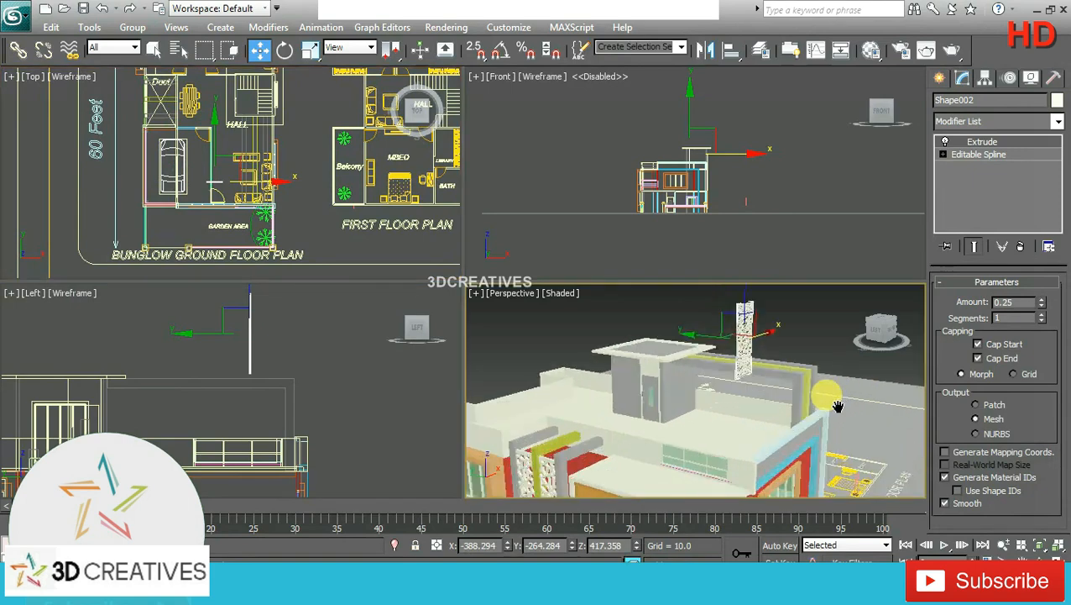
pyautogui.scroll(3, 837, 406)
pyautogui.scroll(4, 249, 204)
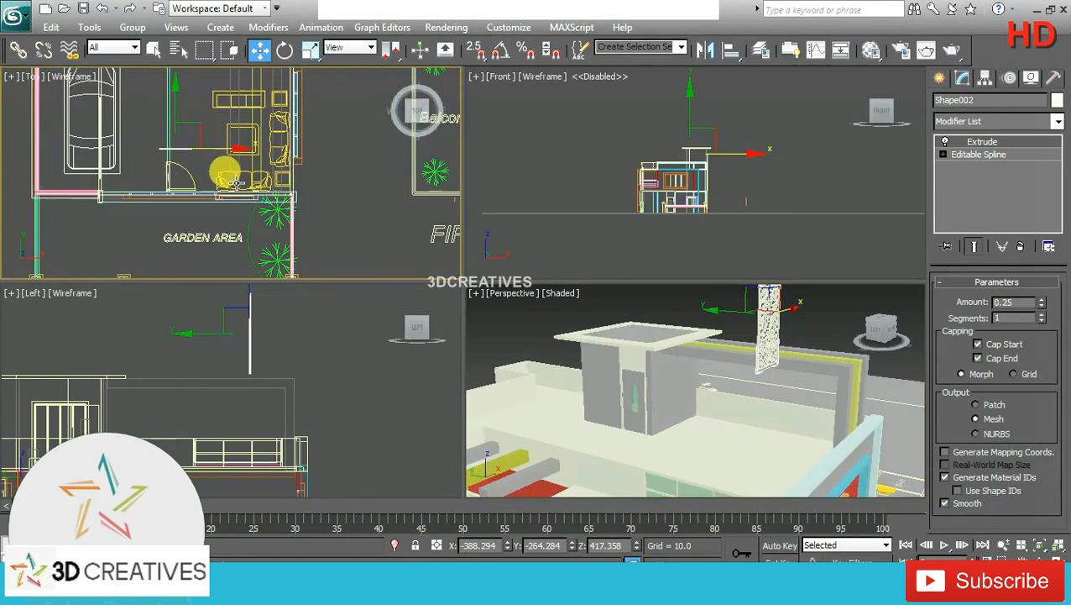
pyautogui.moveTo(218, 150); pyautogui.dragTo(292, 151)
pyautogui.hotkey('alt', 'w')
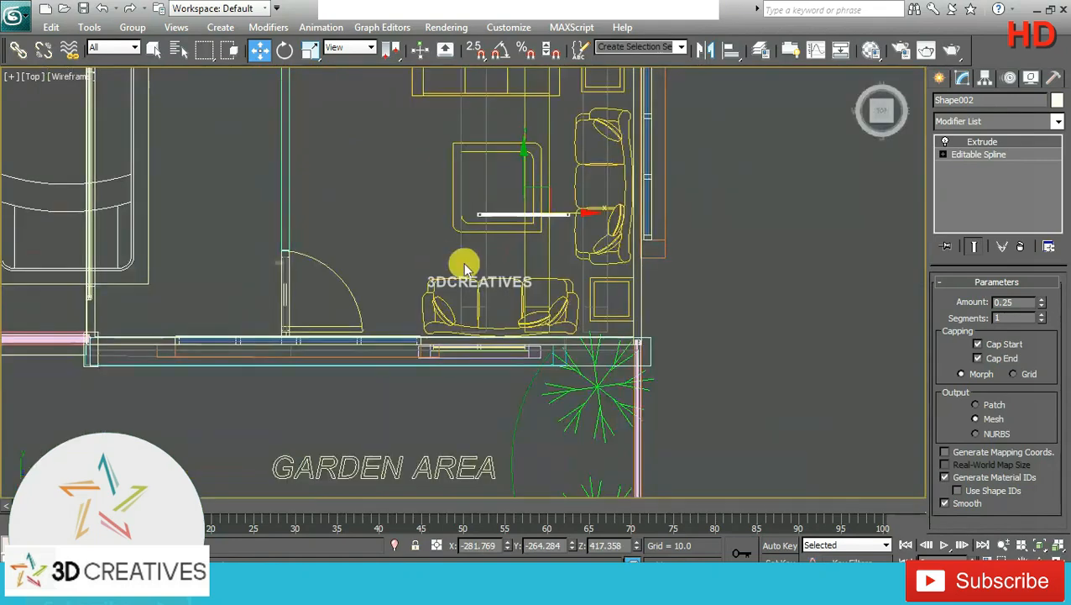
pyautogui.scroll(4, 462, 268)
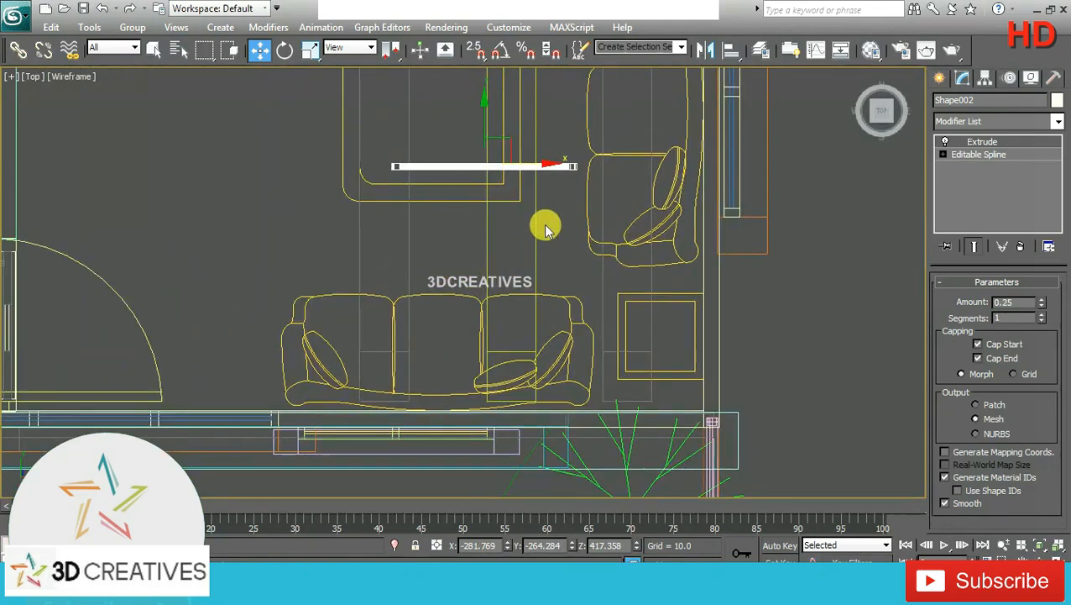
# Move the lattice panel in the Top view to the front end of the pergola beams, to about X -276.3, Y -319.7
pyautogui.moveTo(545, 225); pyautogui.dragTo(337, 267, button='middle')
pyautogui.moveTo(325, 250); pyautogui.dragTo(353, 248)
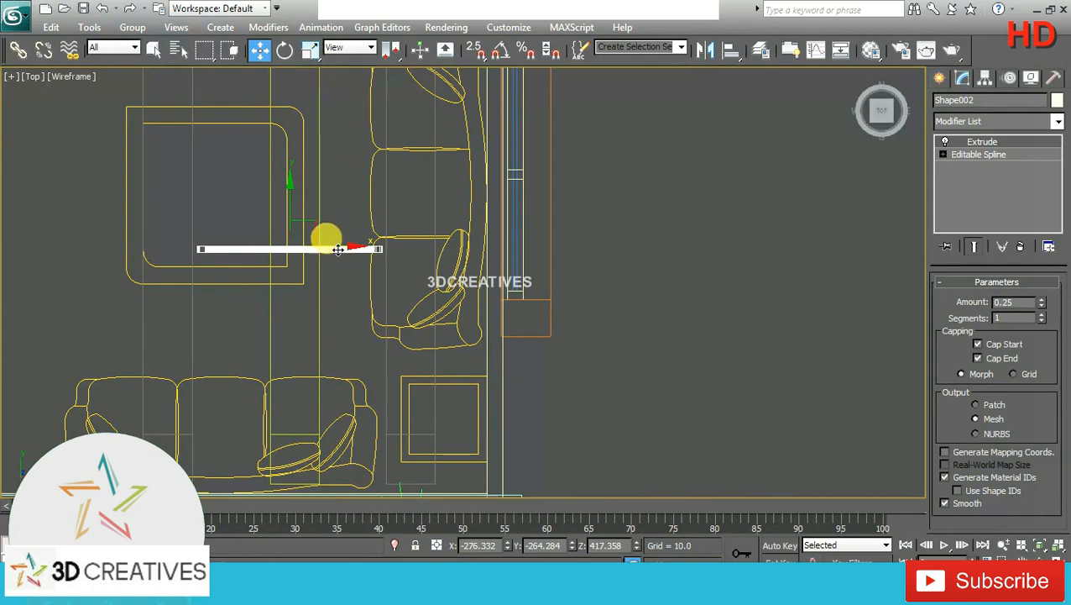
pyautogui.moveTo(290, 208); pyautogui.dragTo(293, 384)
pyautogui.moveTo(349, 376); pyautogui.dragTo(337, 252, button='middle')
pyautogui.scroll(-2, 339, 254)
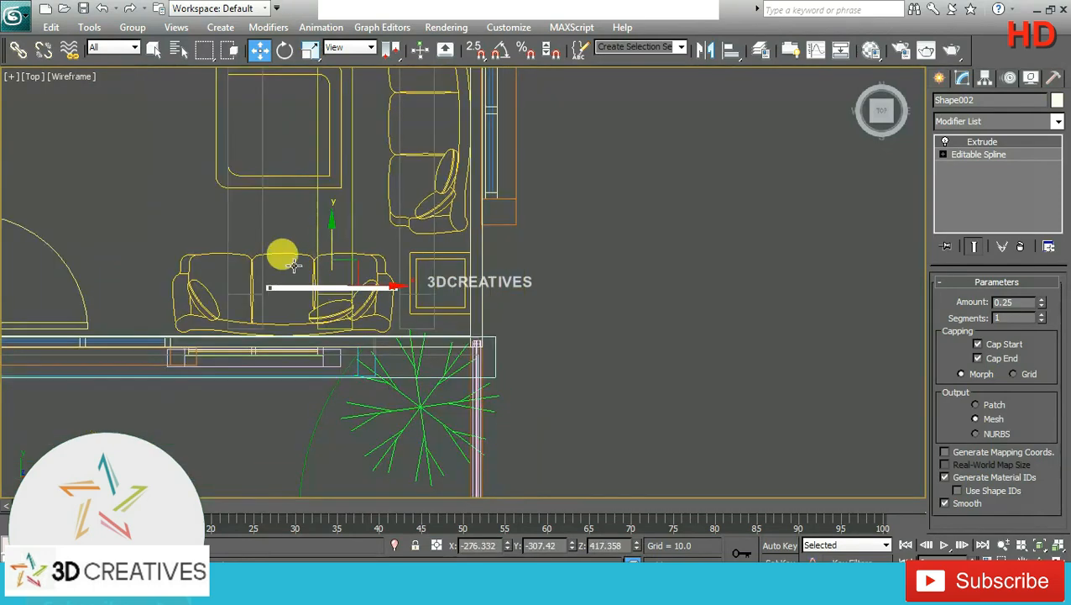
pyautogui.moveTo(330, 243); pyautogui.dragTo(330, 279)
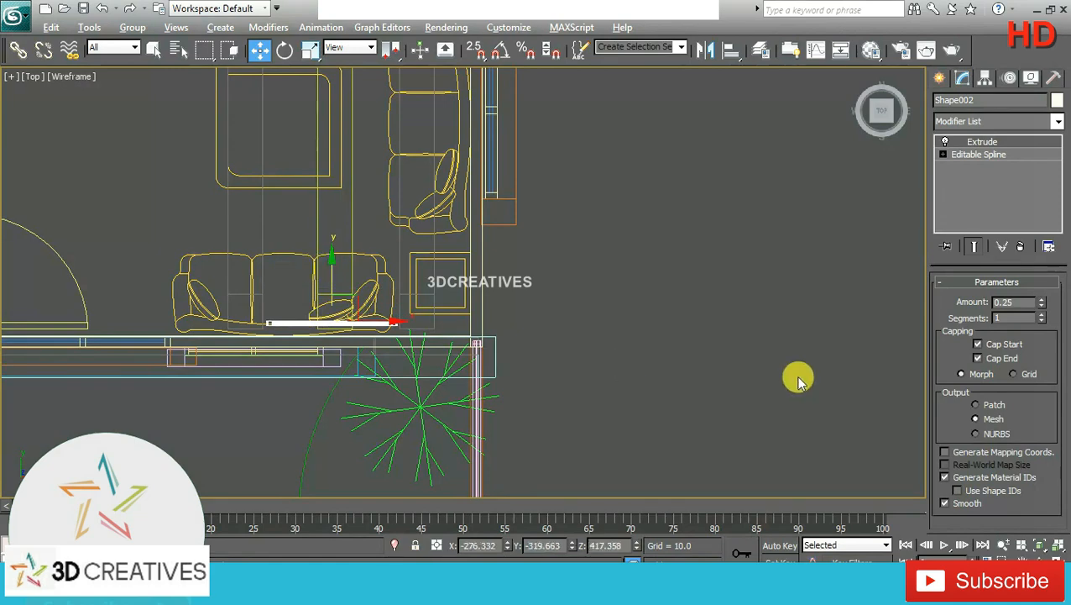
# Lower the lattice panel along Z by about 110 in the Perspective view so it sits between the pergola's vertical posts
pyautogui.hotkey('alt', 'w')
pyautogui.rightClick(793, 364)
pyautogui.hotkey('alt', 'w')
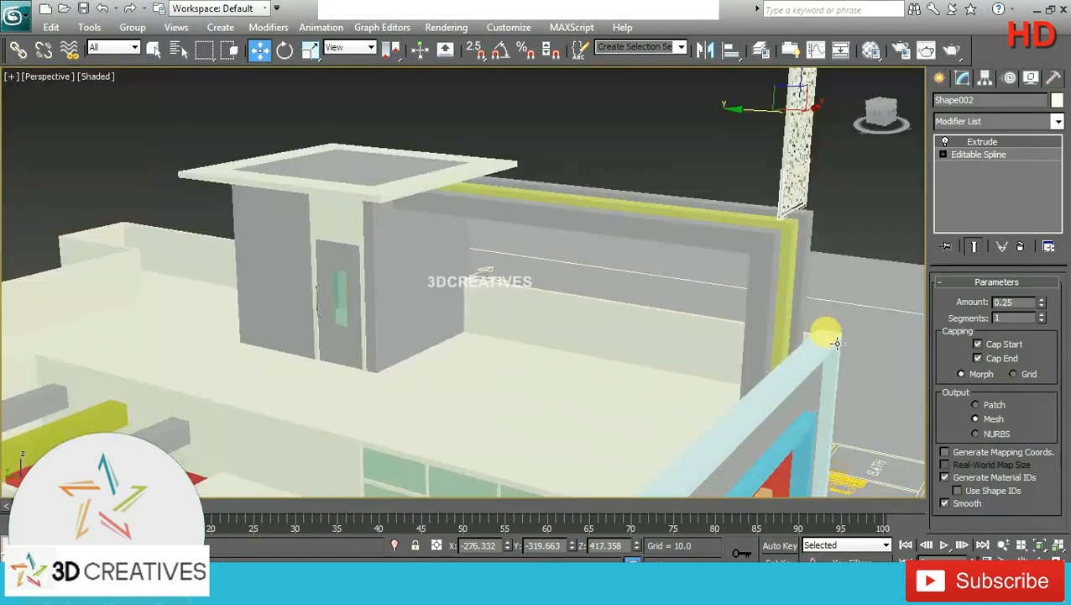
pyautogui.keyDown('alt'); pyautogui.moveTo(837, 343); pyautogui.dragTo(764, 335, button='middle'); pyautogui.keyUp('alt')
pyautogui.moveTo(769, 279); pyautogui.dragTo(513, 325, button='middle')
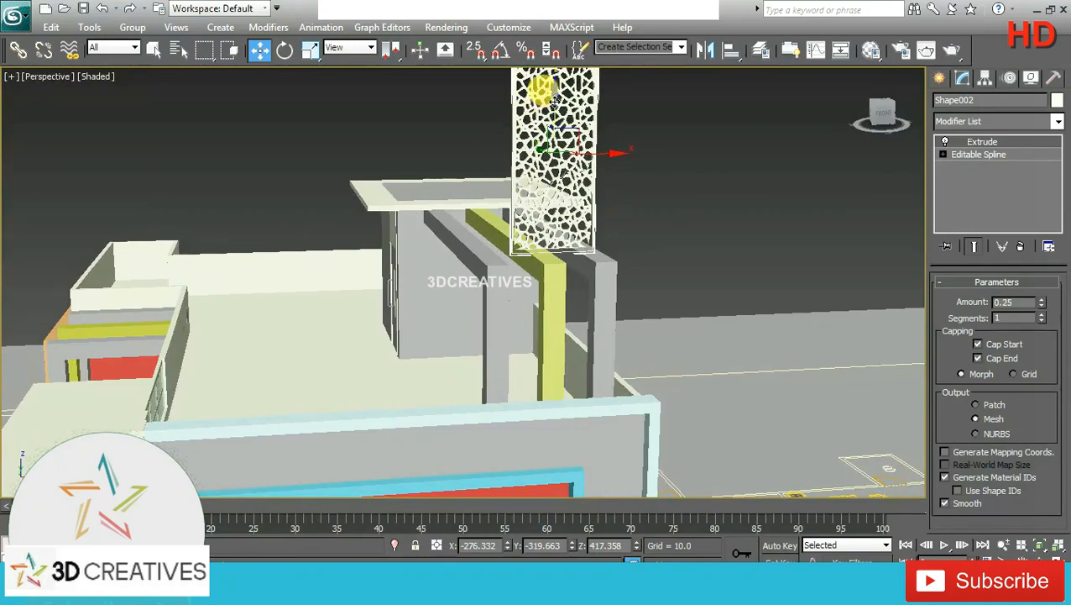
pyautogui.moveTo(555, 110); pyautogui.dragTo(562, 300)
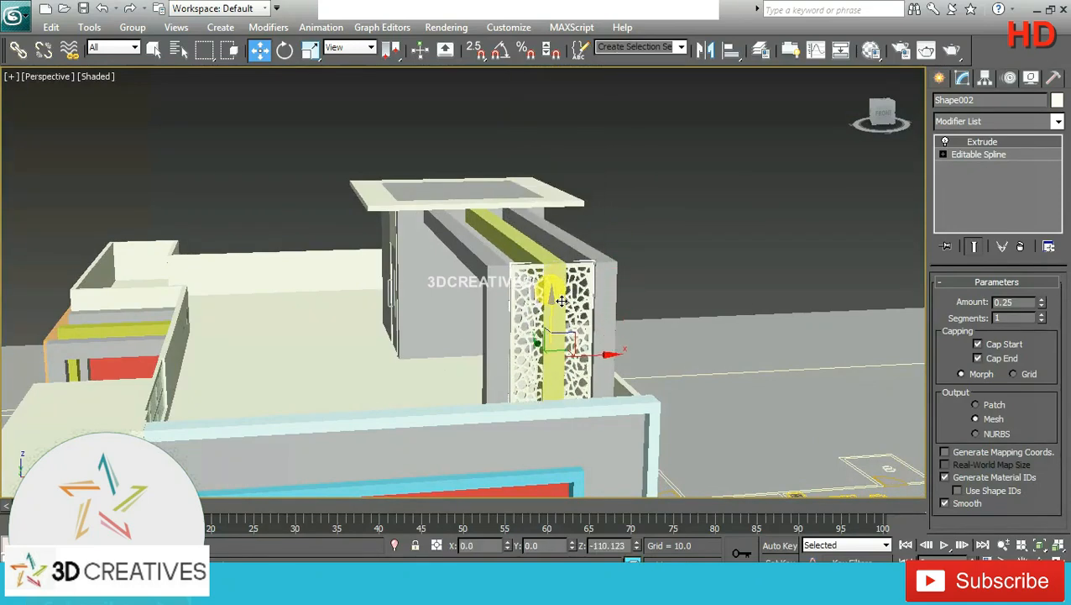
pyautogui.keyDown('alt'); pyautogui.moveTo(663, 264); pyautogui.dragTo(699, 270, button='middle'); pyautogui.keyUp('alt')
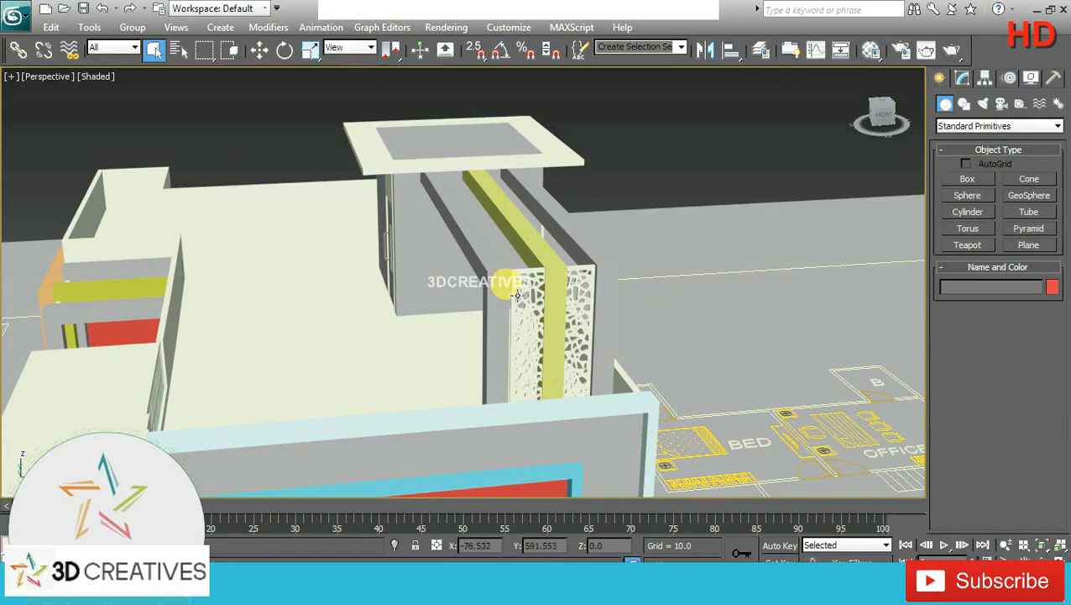
# Draw a rectangle about 241 long and 70 wide over the pergola beams in the Top view
pyautogui.keyDown('alt'); pyautogui.moveTo(518, 294); pyautogui.dragTo(440, 267, button='middle'); pyautogui.keyUp('alt')
pyautogui.keyDown('alt'); pyautogui.moveTo(578, 312); pyautogui.dragTo(545, 338, button='middle'); pyautogui.keyUp('alt')
pyautogui.hotkey('alt', 'w')
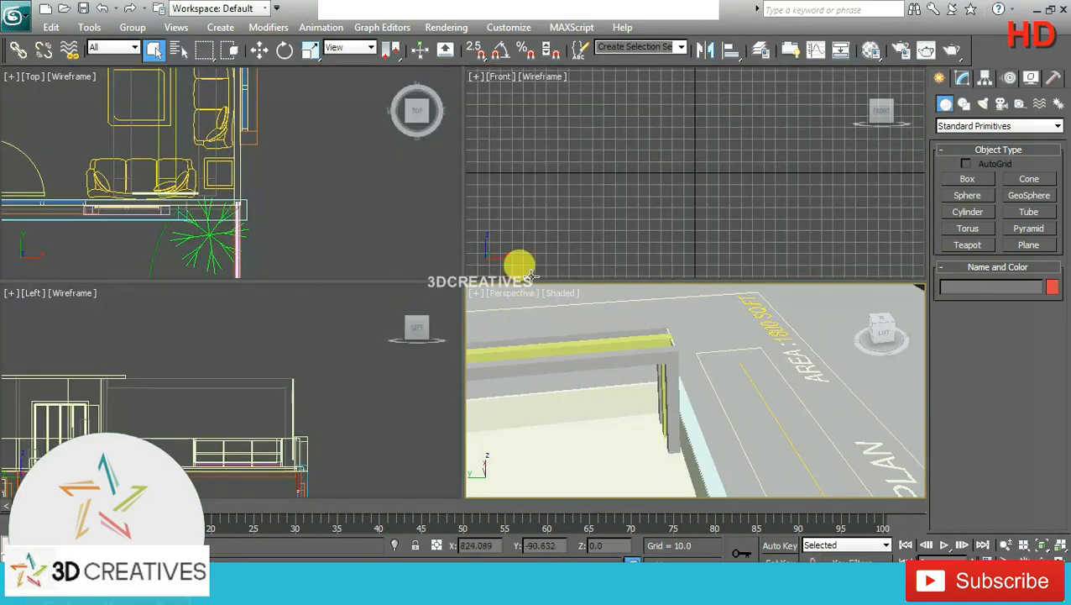
pyautogui.click(586, 198)
pyautogui.scroll(5, 585, 198)
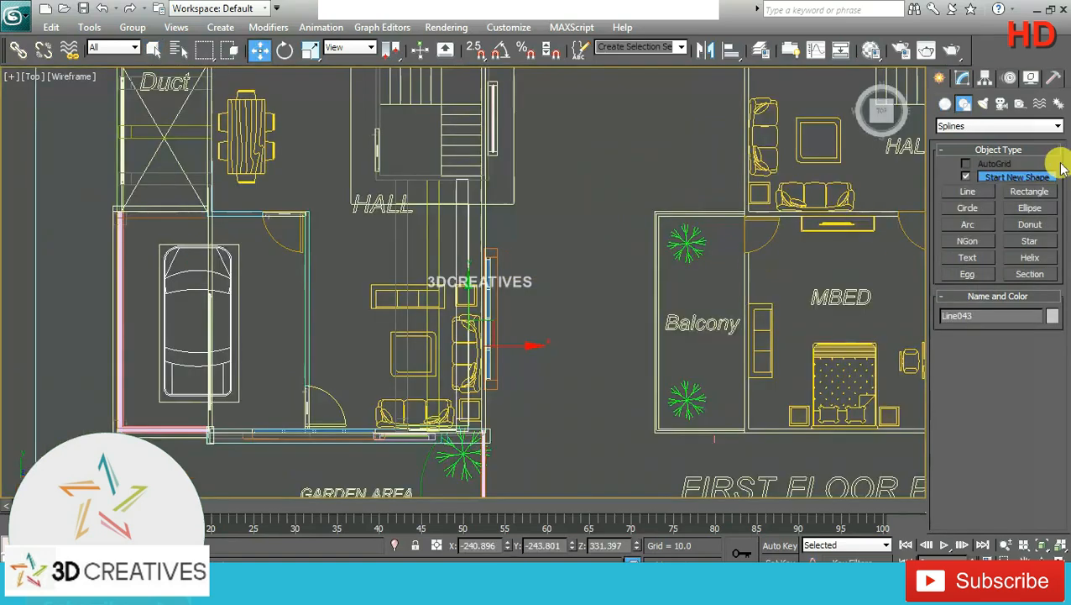
pyautogui.click(1029, 192)
pyautogui.scroll(2, 375, 198)
pyautogui.scroll(-2, 403, 191)
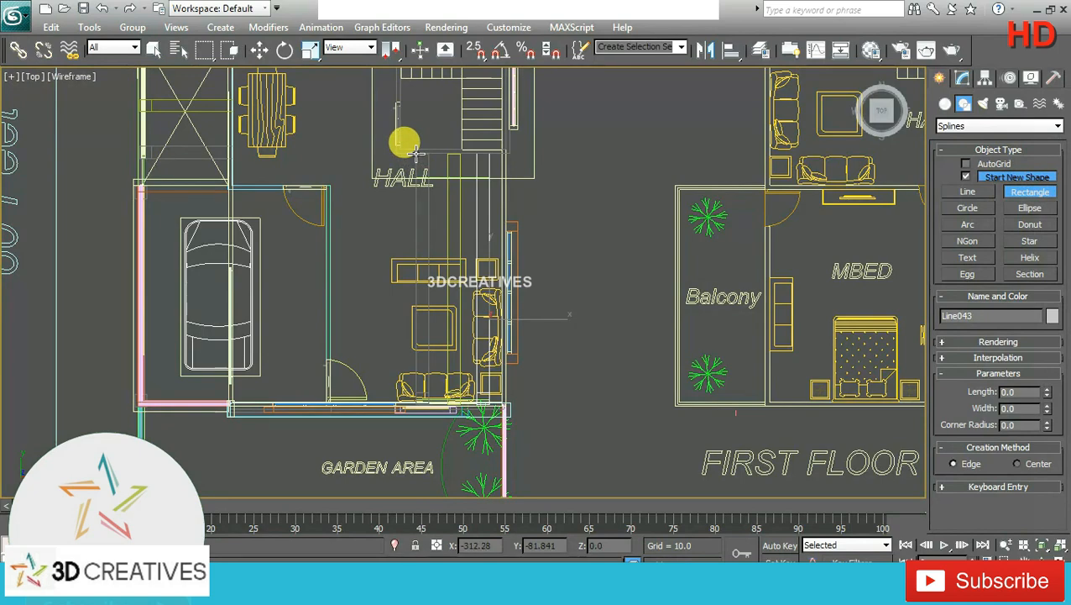
pyautogui.moveTo(415, 153); pyautogui.dragTo(487, 402)
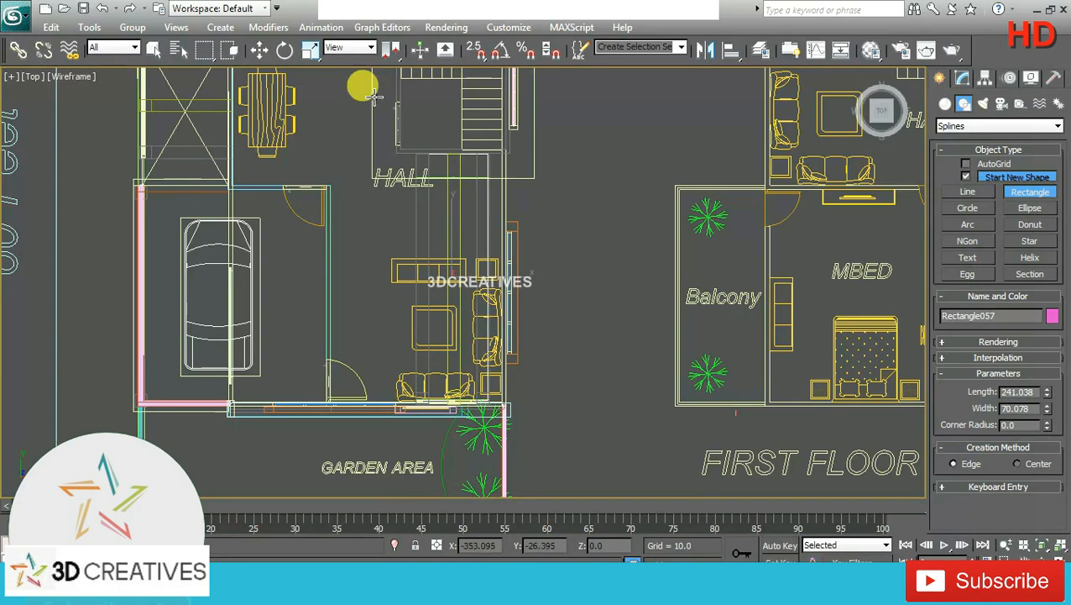
# Raise the rectangle in the Front view to just below the tower roof slab, at about X -276.5, Z 347.4
pyautogui.click(259, 50)
pyautogui.hotkey('alt', 'w')
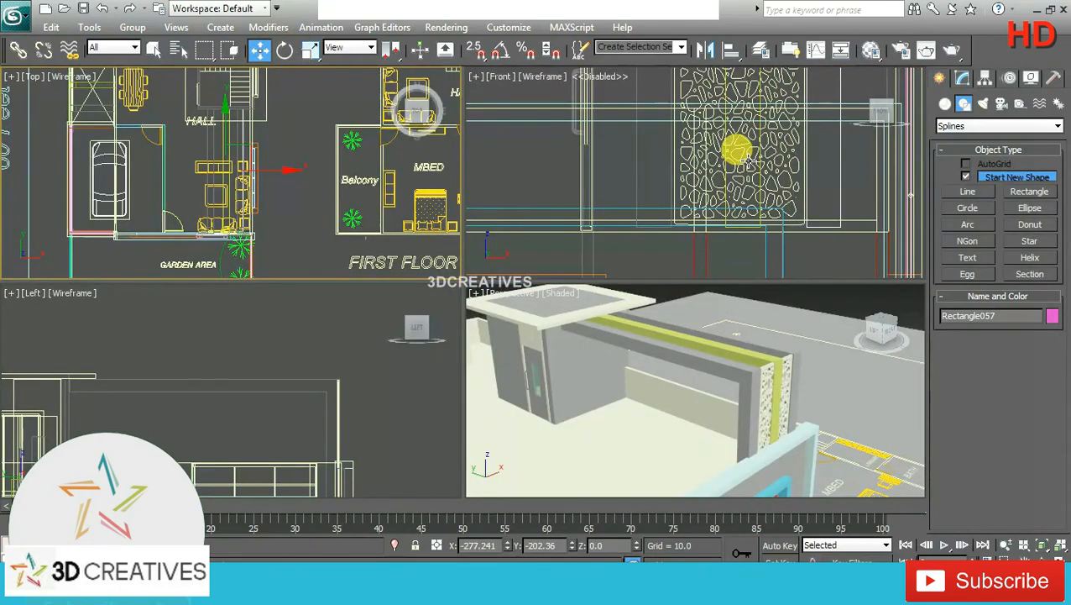
pyautogui.hotkey('alt', 'w')
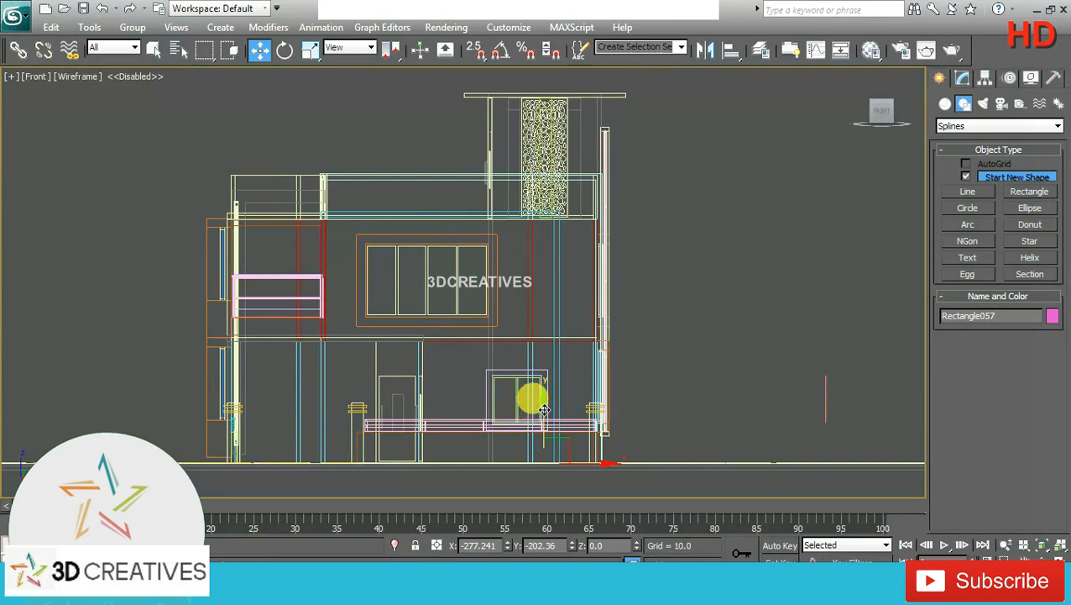
pyautogui.moveTo(544, 409); pyautogui.dragTo(558, 73)
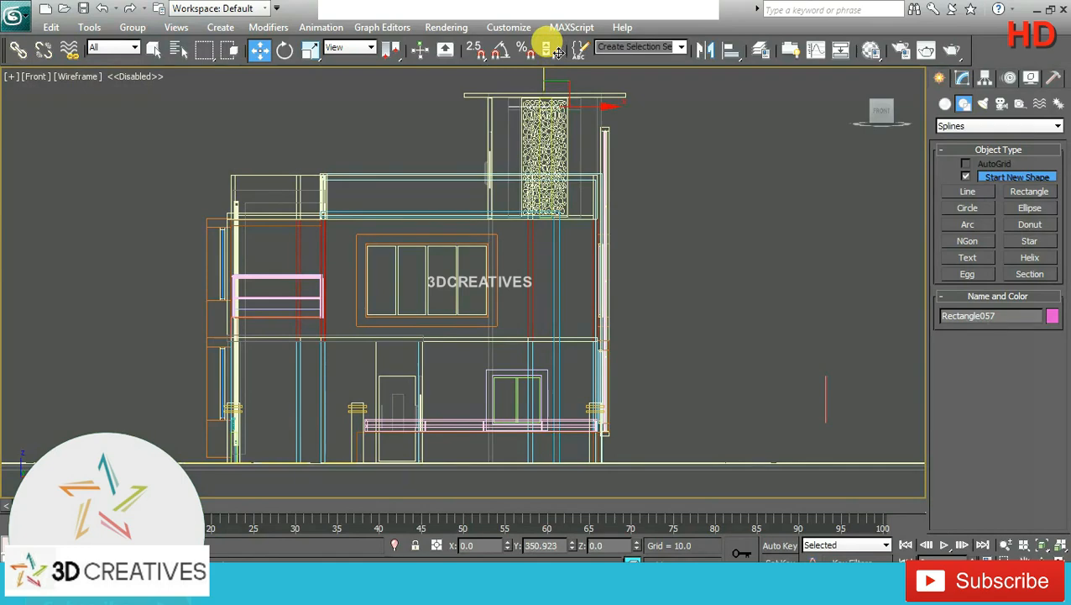
pyautogui.scroll(8, 567, 248)
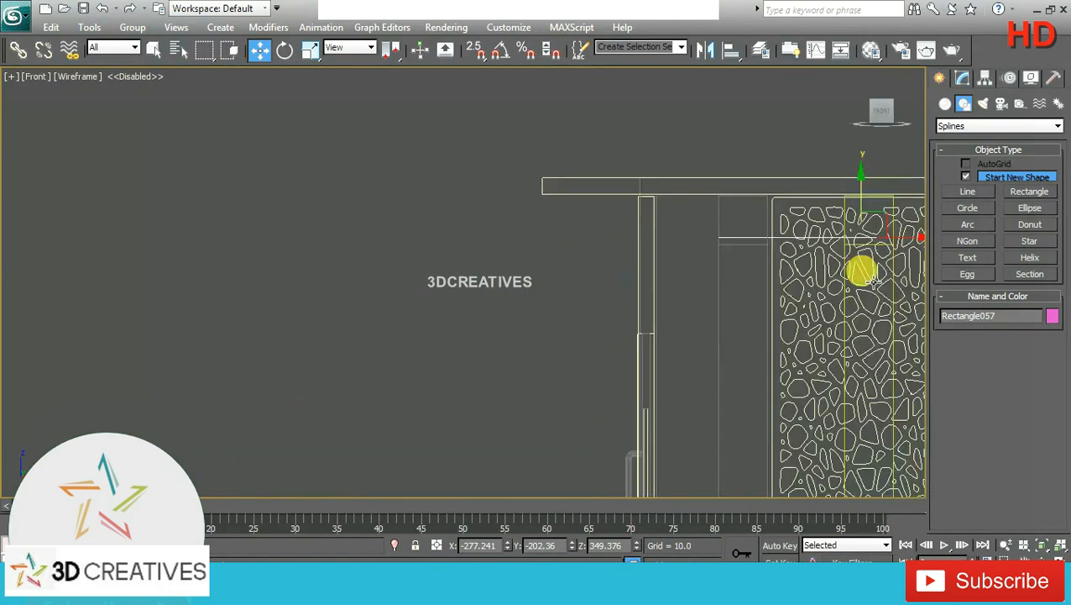
pyautogui.moveTo(547, 191); pyautogui.dragTo(547, 195)
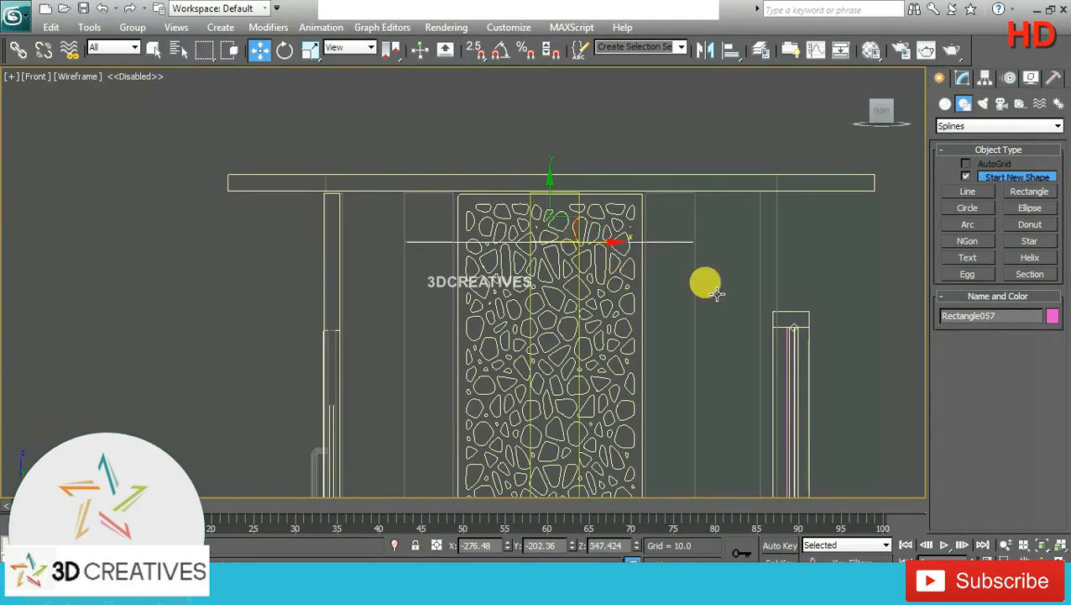
# Extrude the raised rectangle by 4.0 to form a thin slab between the pergola beams
pyautogui.click(965, 77)
pyautogui.click(1057, 123)
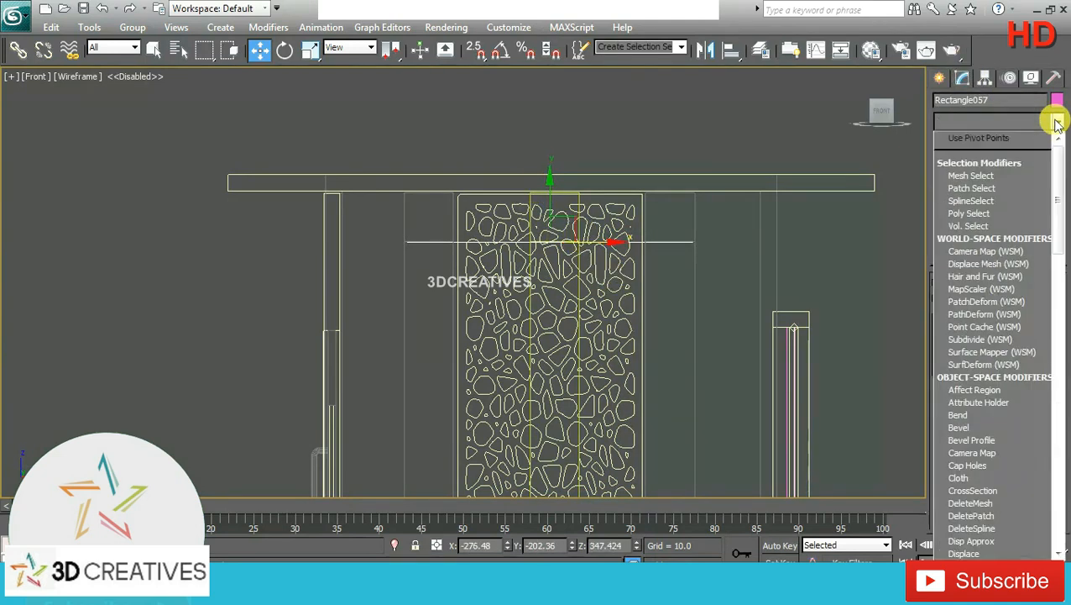
pyautogui.scroll(-10, 1023, 172)
pyautogui.click(1017, 198)
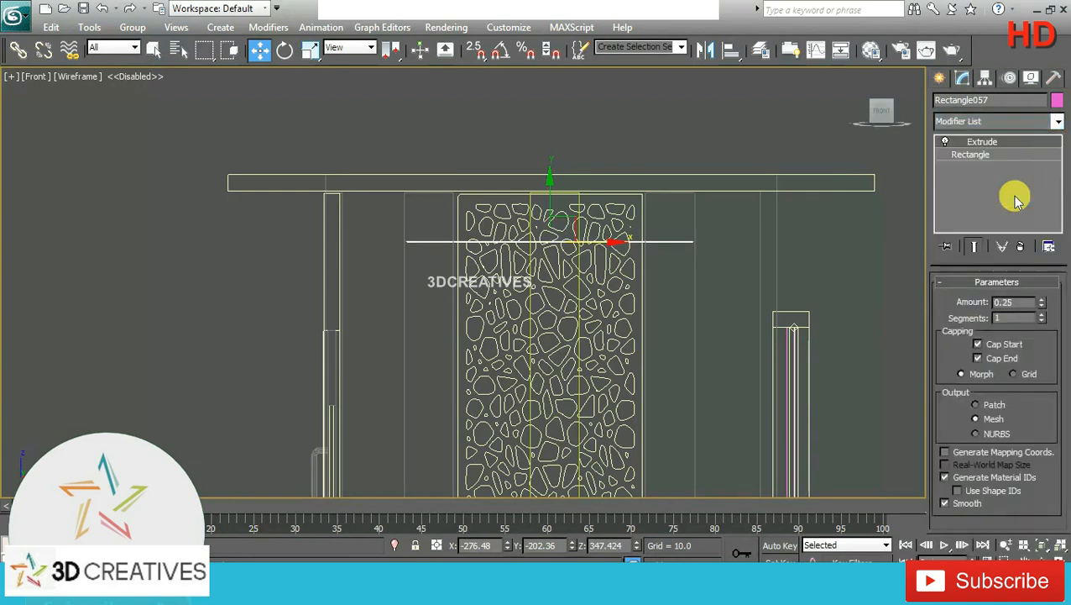
pyautogui.moveTo(1042, 302); pyautogui.dragTo(1041, 290)
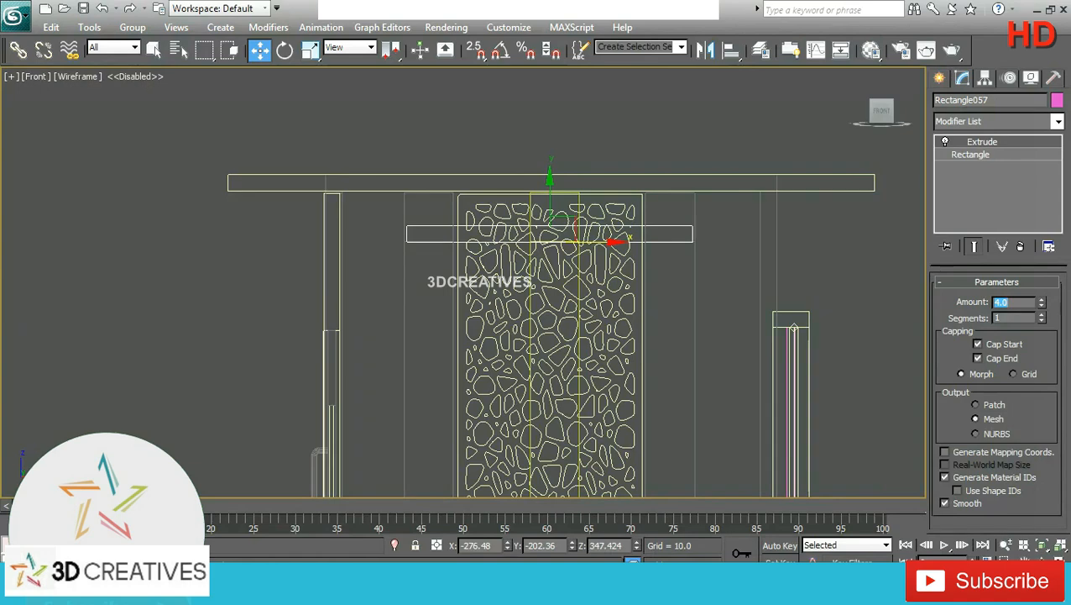
# Change the pergola slab's object color to off-white
pyautogui.hotkey('alt', 'w')
pyautogui.press('p')
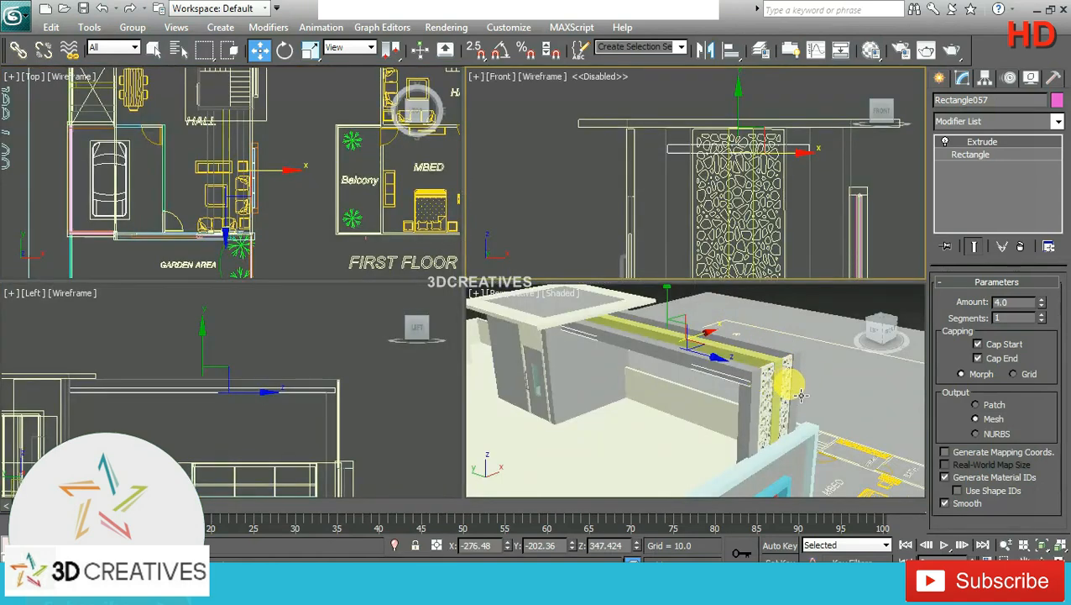
pyautogui.keyDown('alt'); pyautogui.moveTo(802, 388); pyautogui.dragTo(793, 413, button='middle'); pyautogui.keyUp('alt')
pyautogui.click(1056, 100)
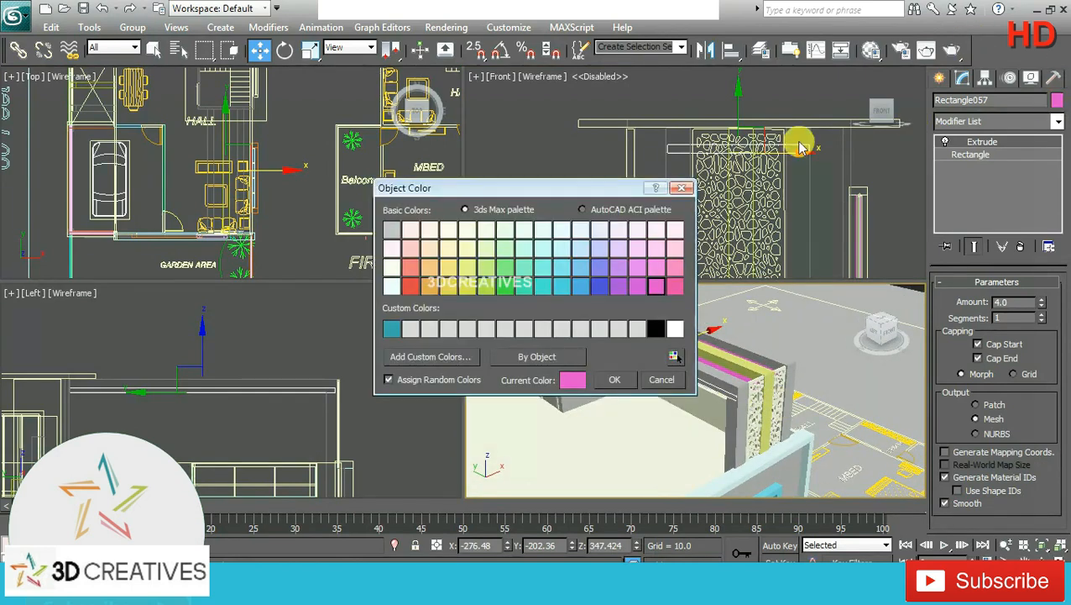
pyautogui.click(608, 379)
pyautogui.moveTo(780, 400)
pyautogui.keyDown('alt'); pyautogui.mouseDown(button='middle')
pyautogui.moveTo(700, 375)
pyautogui.moveTo(674, 389)
pyautogui.moveTo(690, 418)
pyautogui.moveTo(806, 333)
pyautogui.moveTo(819, 343)
pyautogui.moveTo(754, 409)
pyautogui.moveTo(767, 394)
pyautogui.mouseUp(button='middle'); pyautogui.keyUp('alt')
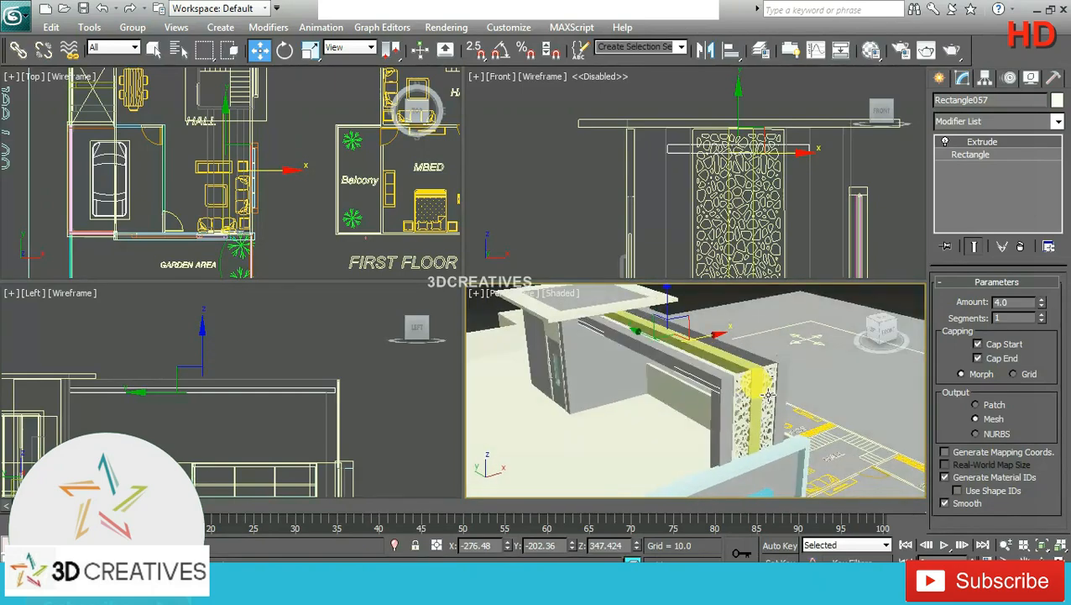
# Adjust the lattice panel's position under the pergola slab to about Y -323.3, Z 295.4
pyautogui.click(750, 378)
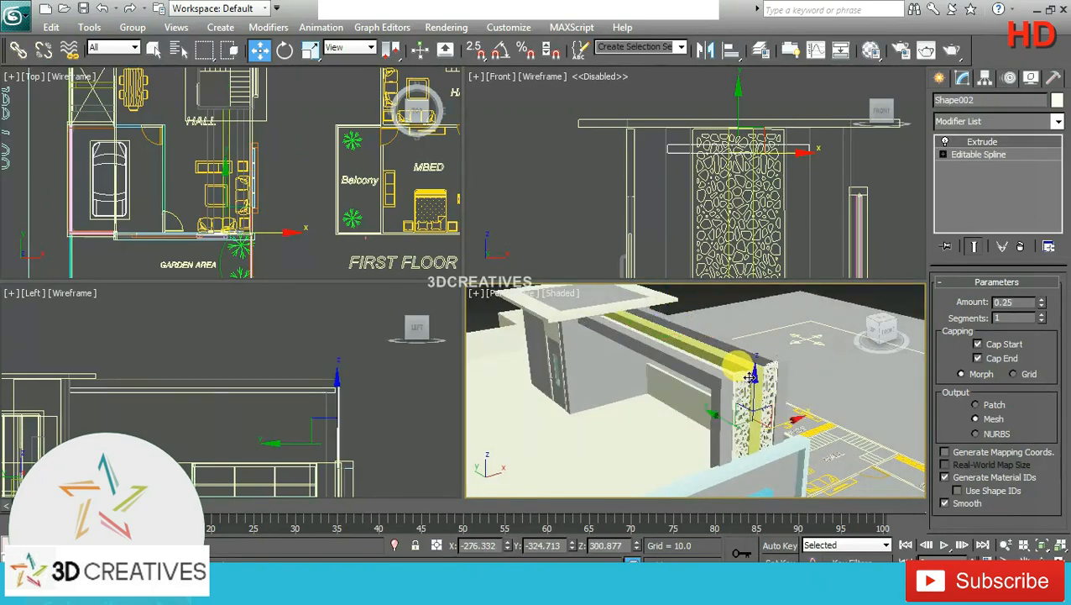
pyautogui.click(742, 187)
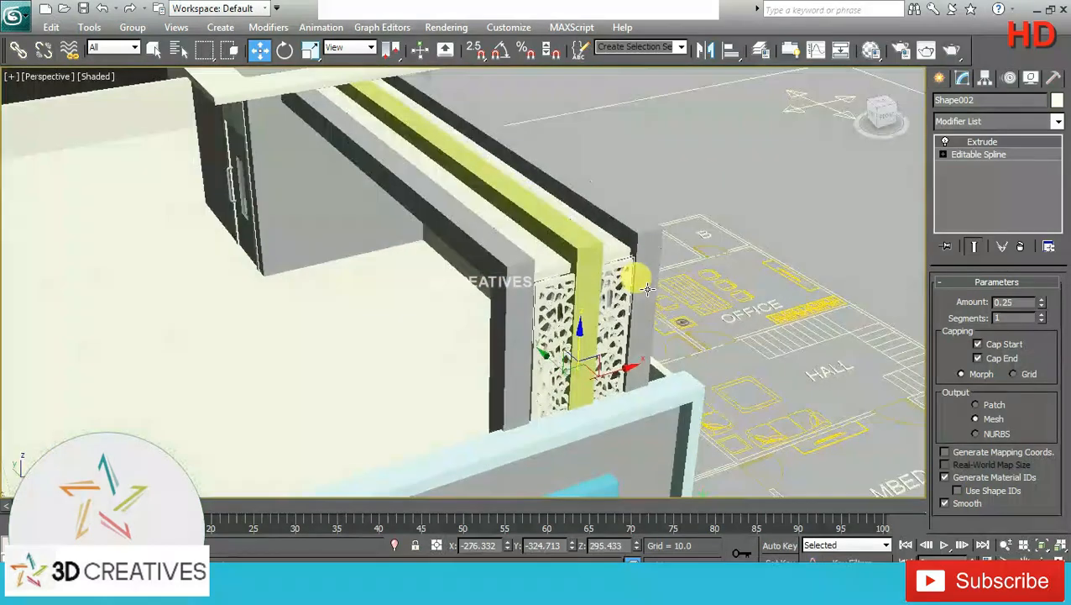
pyautogui.keyDown('alt'); pyautogui.moveTo(646, 289); pyautogui.dragTo(529, 287, button='middle'); pyautogui.keyUp('alt')
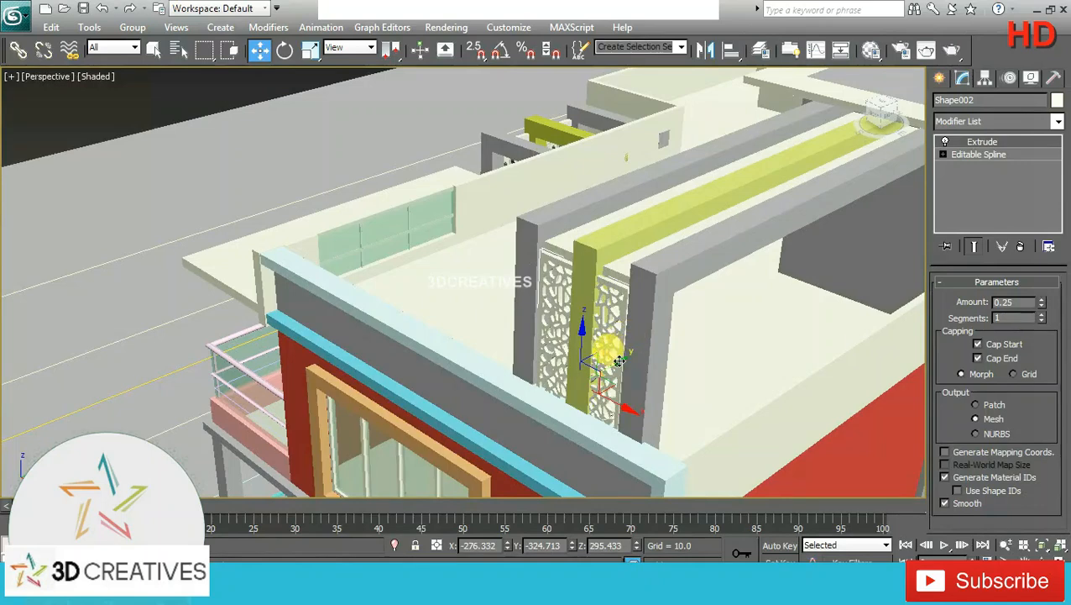
pyautogui.moveTo(619, 361); pyautogui.dragTo(622, 360)
pyautogui.scroll(2, 623, 244)
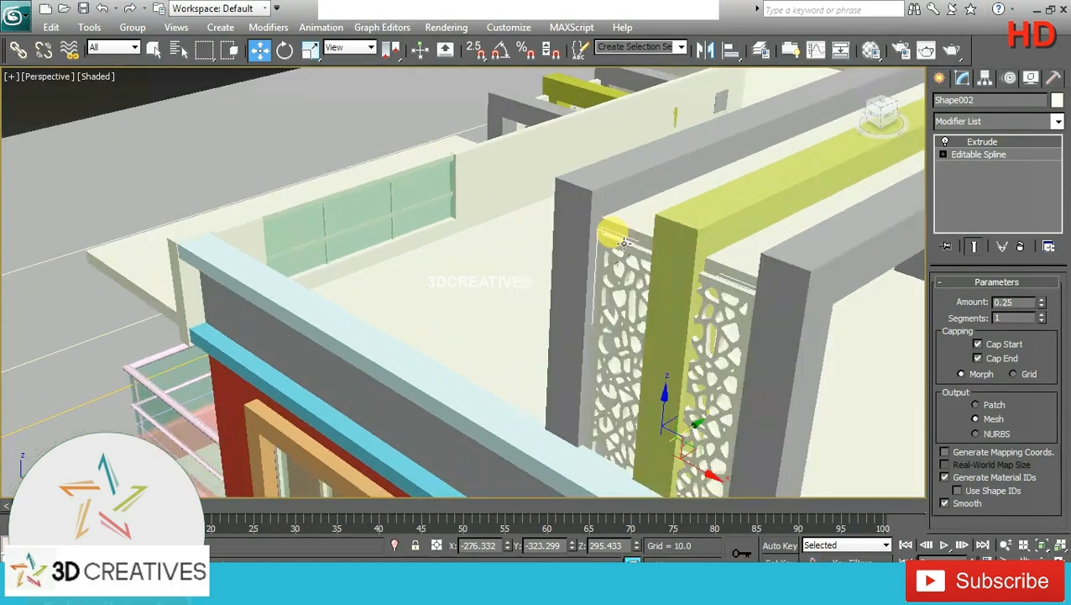
pyautogui.moveTo(623, 242); pyautogui.dragTo(535, 243, button='middle')
pyautogui.click(616, 254)
pyautogui.moveTo(634, 242); pyautogui.dragTo(533, 292, button='middle')
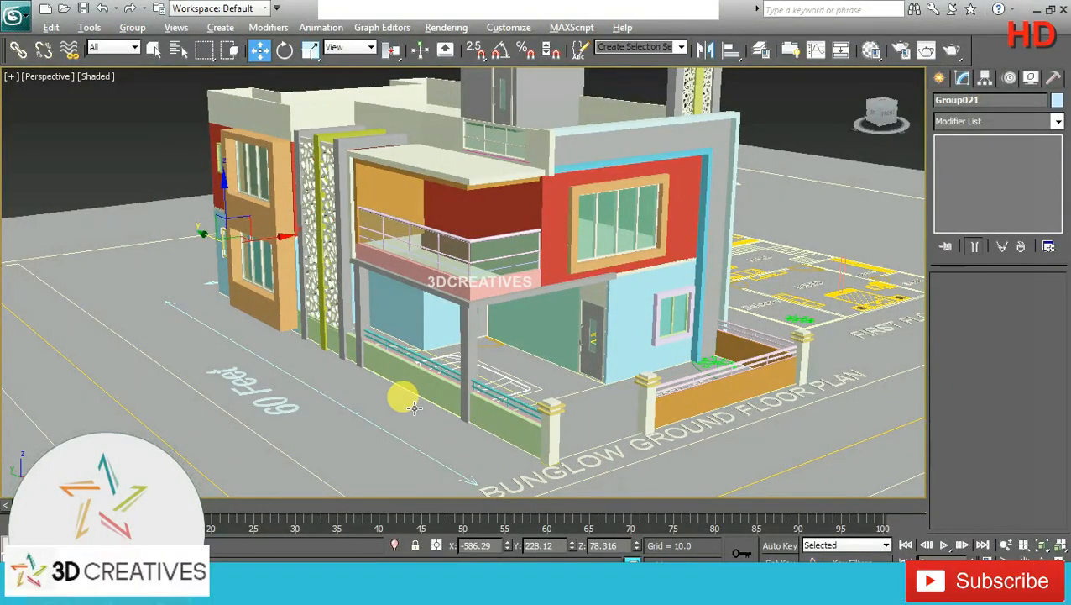
# Draw a rectangle about 728.5 long and 49.3 wide in the Top view, along the outer left side of the ground floor plan
pyautogui.hotkey('alt', 'w')
pyautogui.rightClick(228, 221)
pyautogui.hotkey('alt', 'w')
pyautogui.scroll(-5, 336, 284)
pyautogui.moveTo(351, 286); pyautogui.dragTo(369, 298, button='middle')
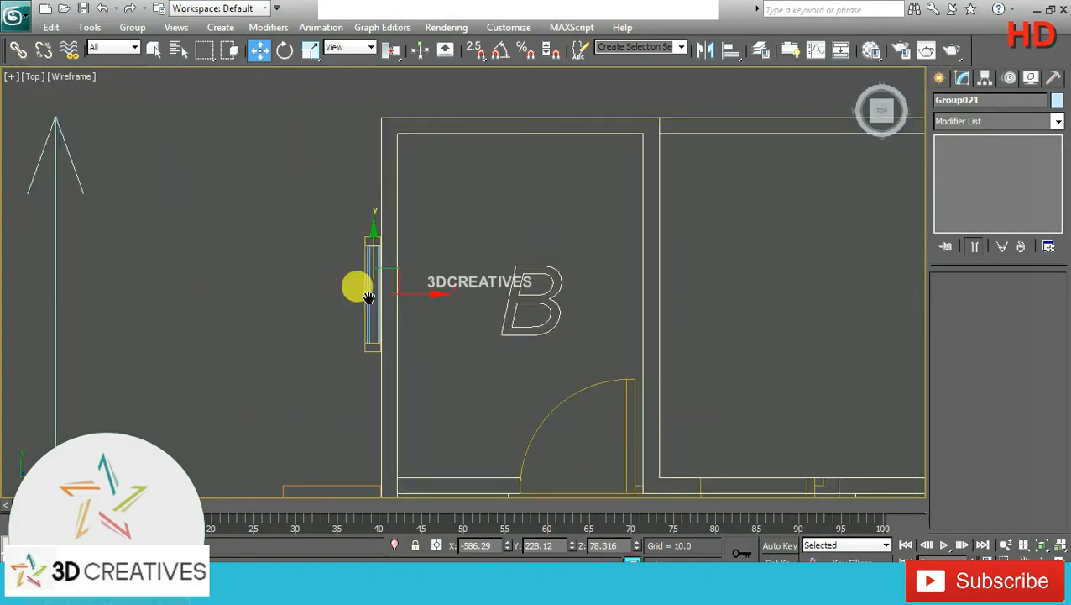
pyautogui.scroll(-1, 362, 292)
pyautogui.moveTo(501, 343); pyautogui.dragTo(398, 209, button='middle')
pyautogui.scroll(-2, 399, 210)
pyautogui.scroll(-1, 400, 213)
pyautogui.moveTo(476, 361); pyautogui.dragTo(435, 271, button='middle')
pyautogui.scroll(-2, 422, 245)
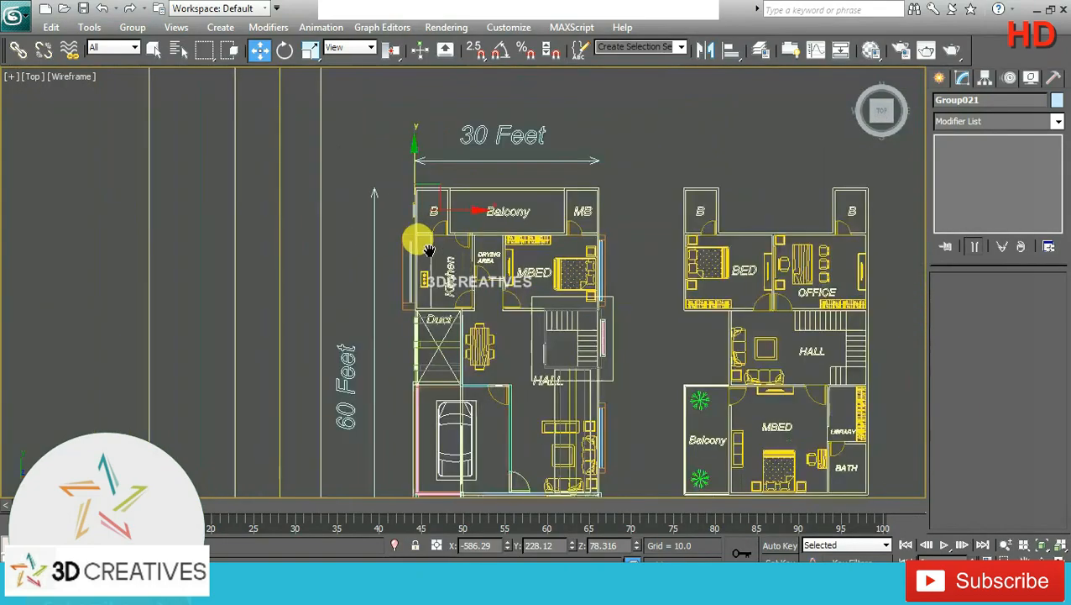
pyautogui.moveTo(513, 347); pyautogui.dragTo(418, 315, button='middle')
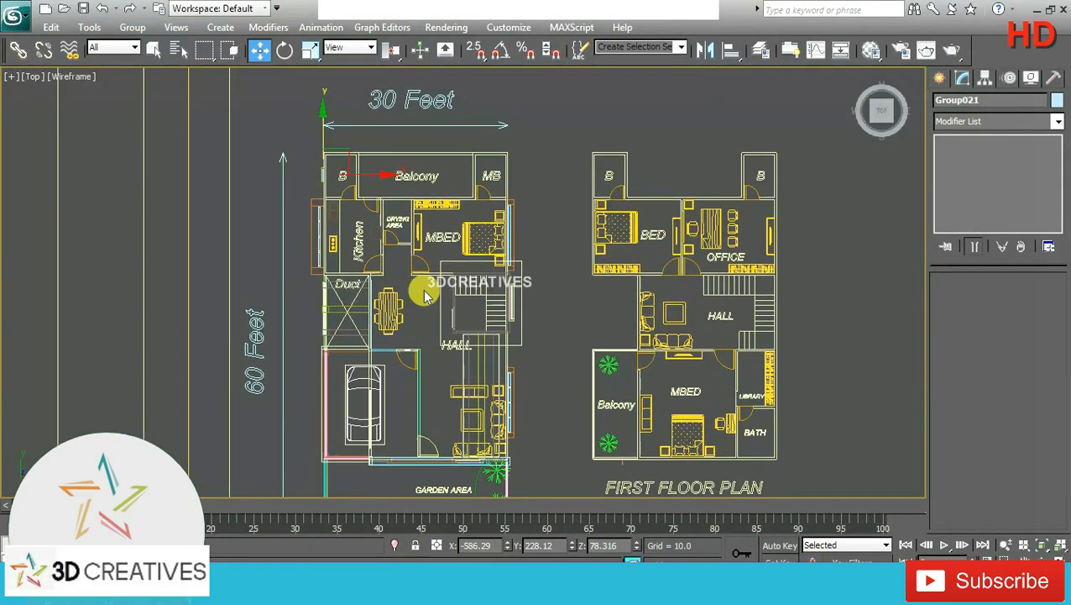
pyautogui.scroll(2, 411, 273)
pyautogui.click(940, 78)
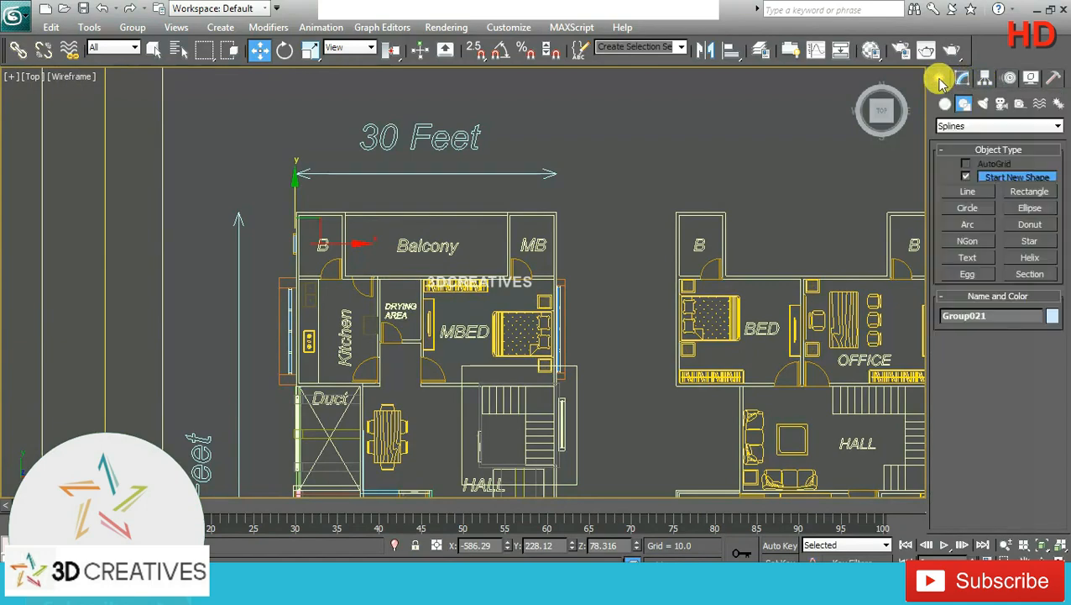
pyautogui.click(976, 193)
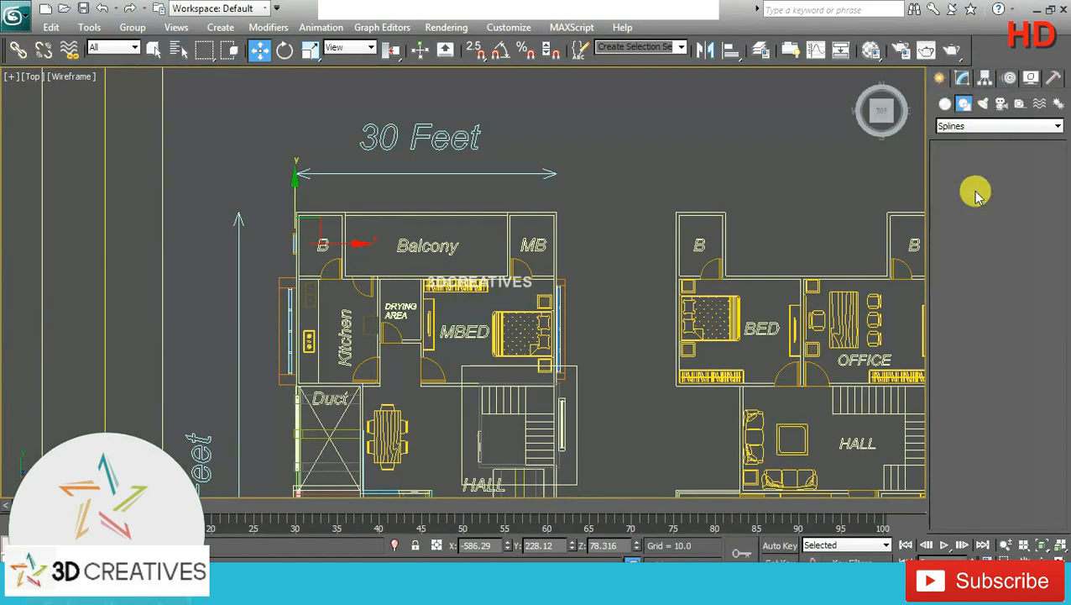
pyautogui.moveTo(406, 366); pyautogui.dragTo(502, 65, button='middle')
pyautogui.click(1032, 191)
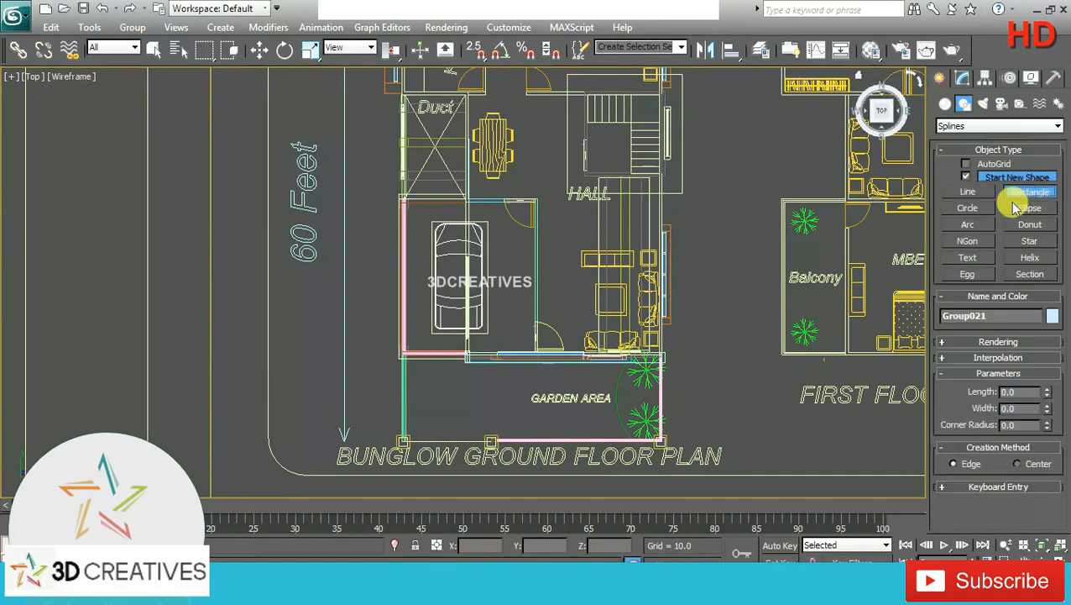
pyautogui.scroll(-3, 406, 271)
pyautogui.moveTo(428, 205); pyautogui.dragTo(382, 179, button='middle')
pyautogui.scroll(2, 382, 179)
pyautogui.moveTo(337, 246); pyautogui.dragTo(464, 328, button='middle')
pyautogui.scroll(-2, 462, 328)
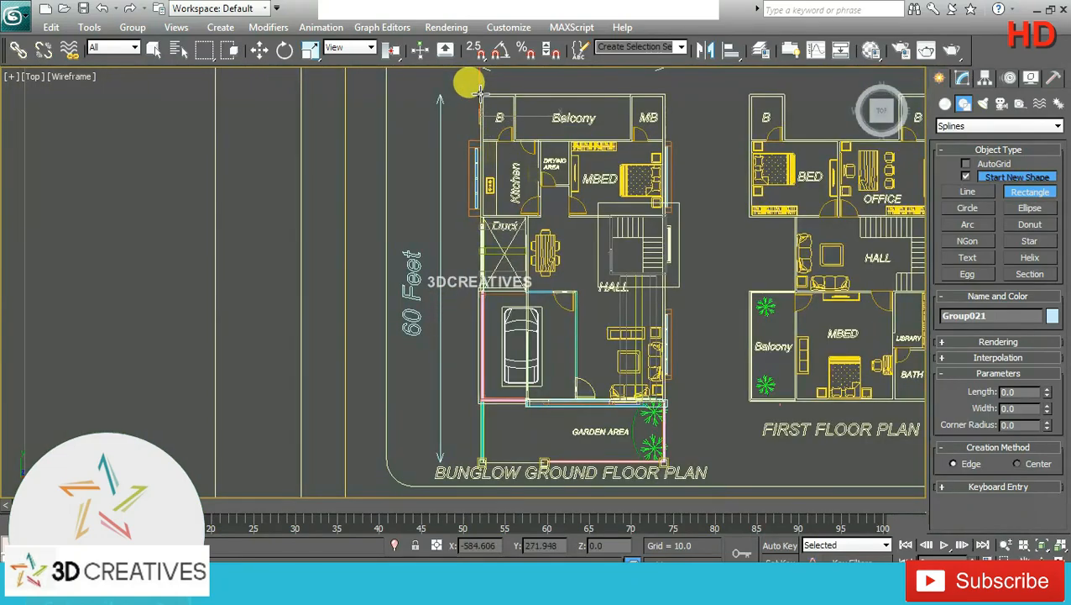
pyautogui.moveTo(476, 89); pyautogui.dragTo(453, 461)
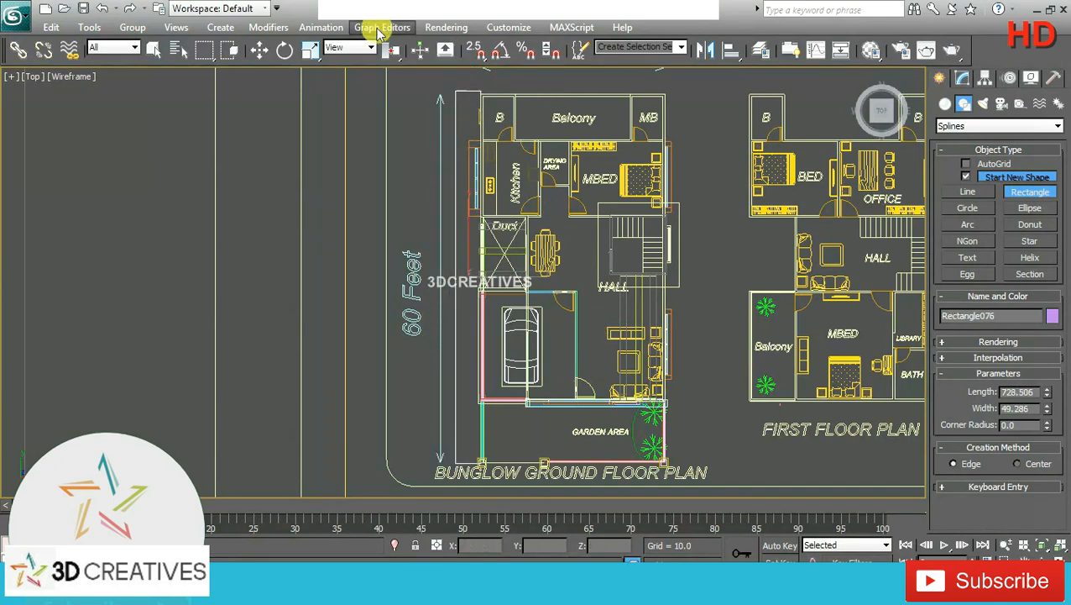
# Move the long side strip rectangle along X to about -608.5, against the house's outer wall
pyautogui.click(260, 50)
pyautogui.scroll(3, 554, 378)
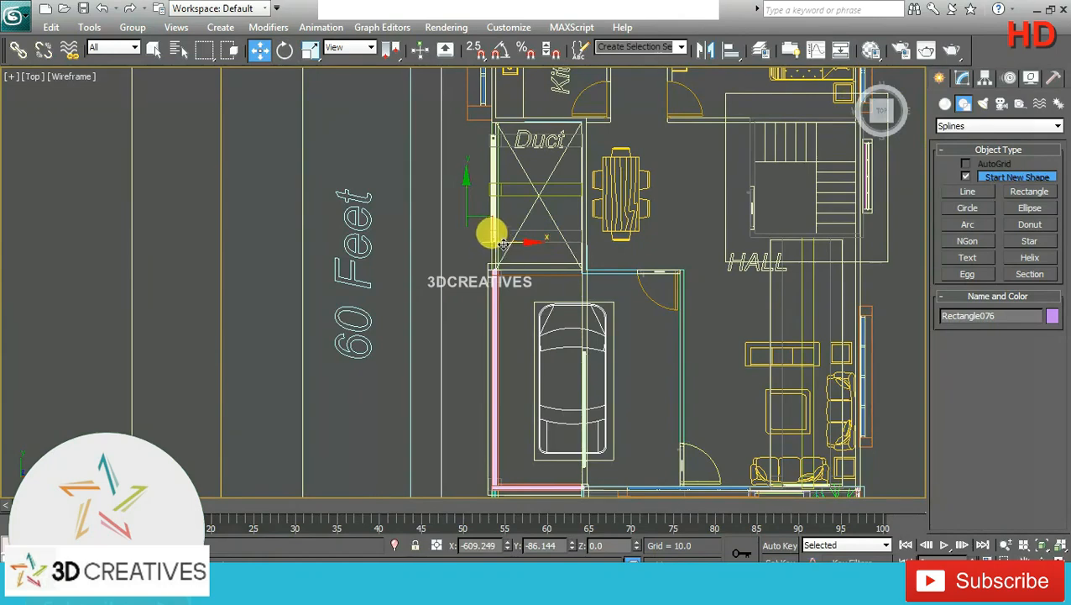
pyautogui.moveTo(502, 243)
pyautogui.mouseDown()
pyautogui.moveTo(489, 242)
pyautogui.moveTo(504, 242)
pyautogui.mouseUp()
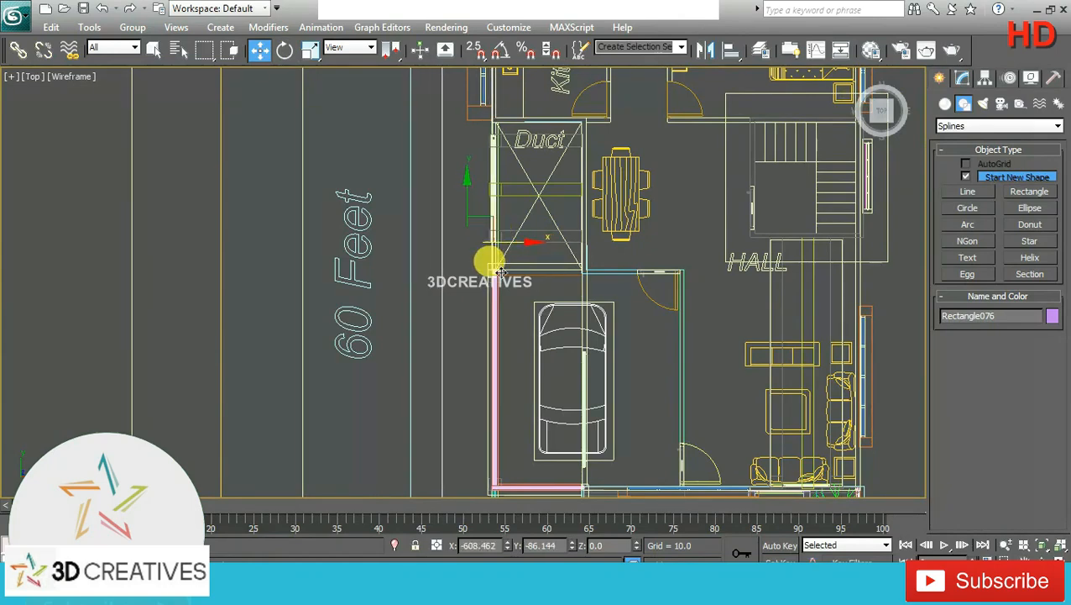
# Apply an Edit Spline modifier to the side strip rectangle and enter its Vertex level
pyautogui.moveTo(497, 366); pyautogui.dragTo(486, 261, button='middle')
pyautogui.scroll(-2, 486, 261)
pyautogui.moveTo(520, 398); pyautogui.dragTo(486, 299, button='middle')
pyautogui.scroll(2, 484, 299)
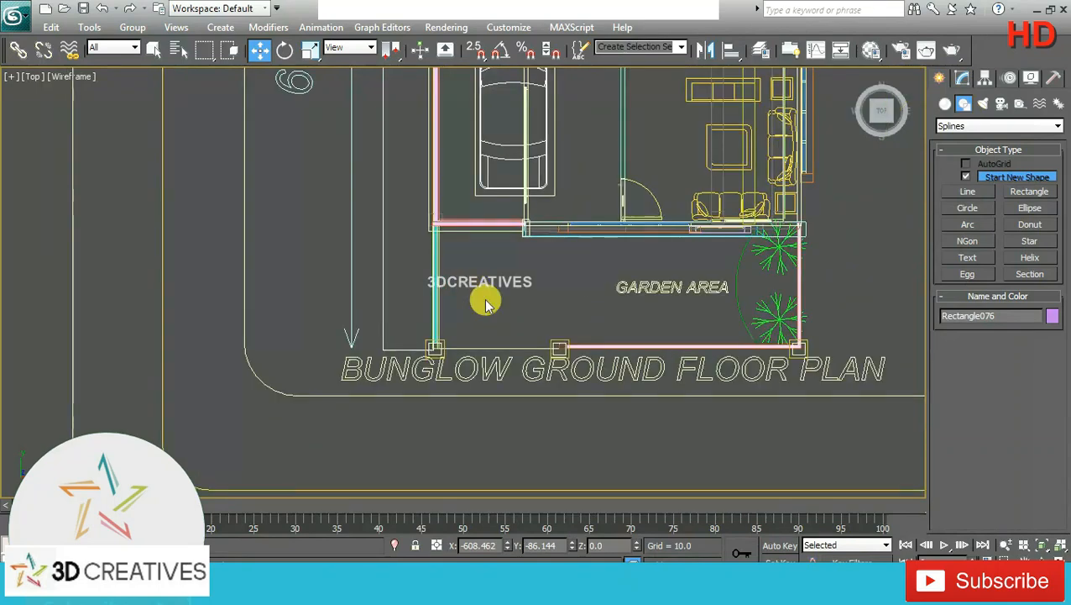
pyautogui.click(963, 77)
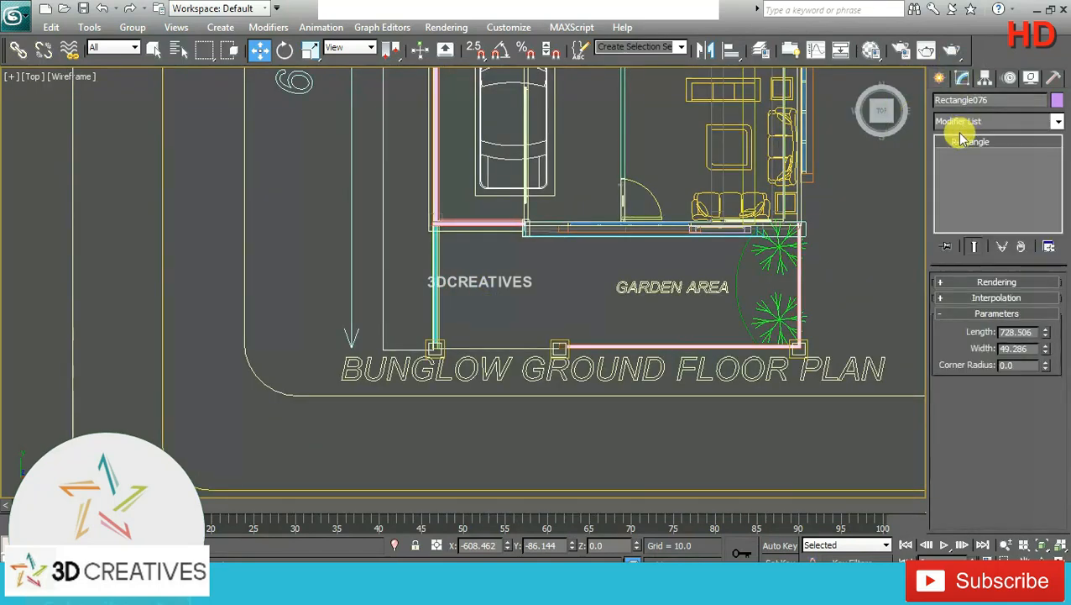
pyautogui.click(1055, 123)
pyautogui.scroll(-8, 1033, 148)
pyautogui.click(1041, 186)
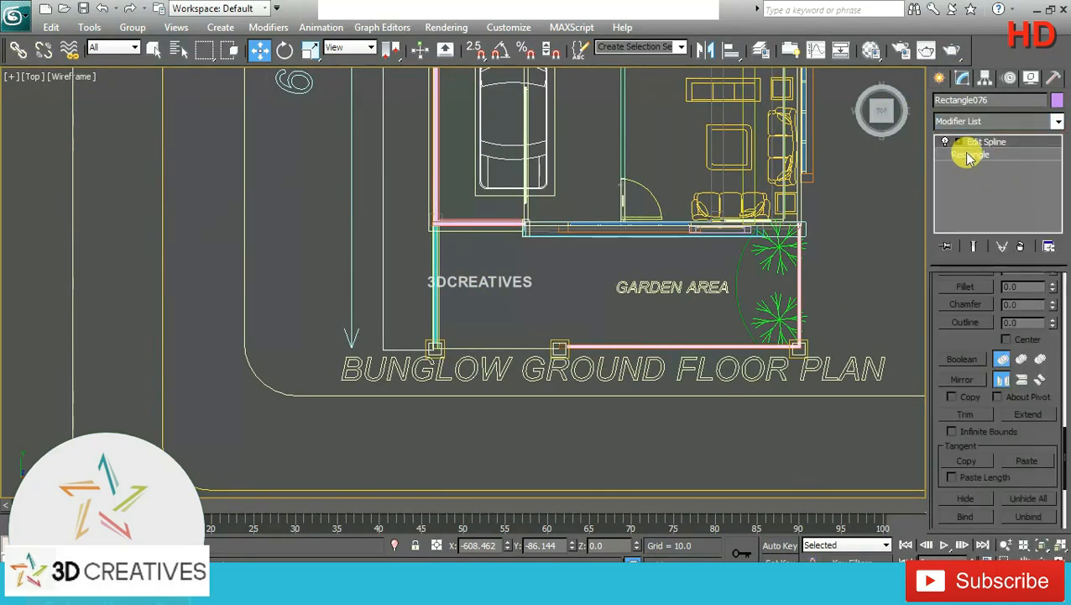
pyautogui.click(959, 141)
pyautogui.click(982, 155)
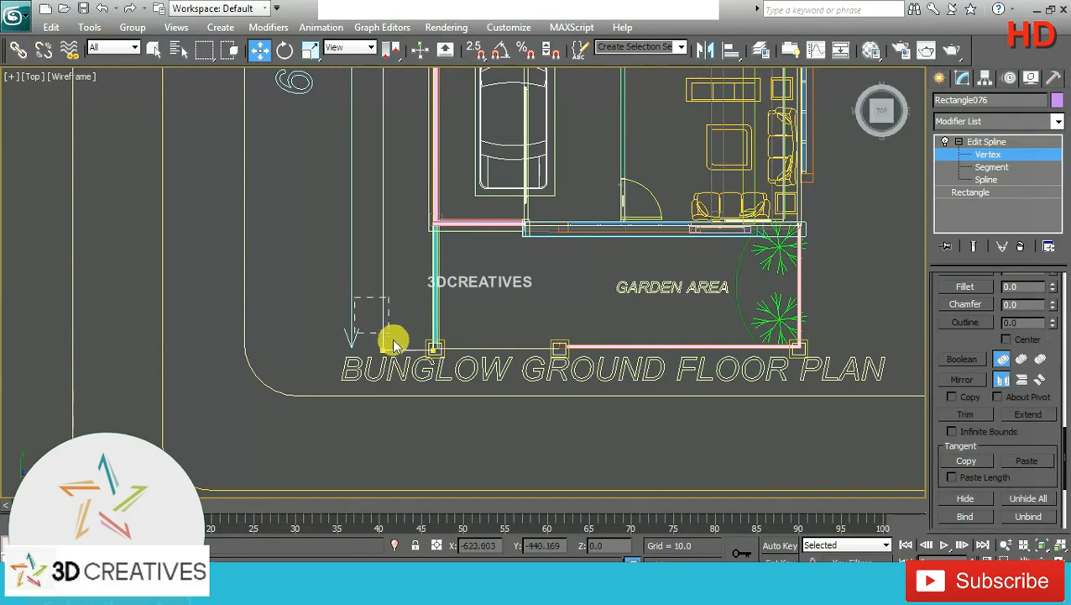
# Fillet the side strip's outer front corner vertex by about 28.5 and leave vertex editing
pyautogui.moveTo(393, 342); pyautogui.dragTo(397, 374)
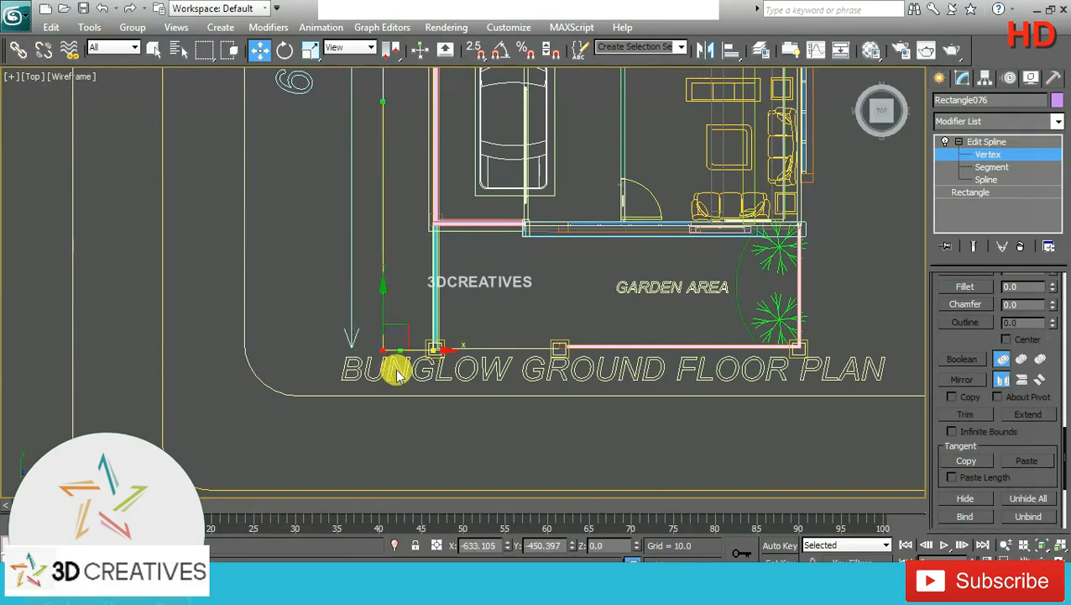
pyautogui.click(977, 287)
pyautogui.moveTo(384, 348); pyautogui.dragTo(384, 320)
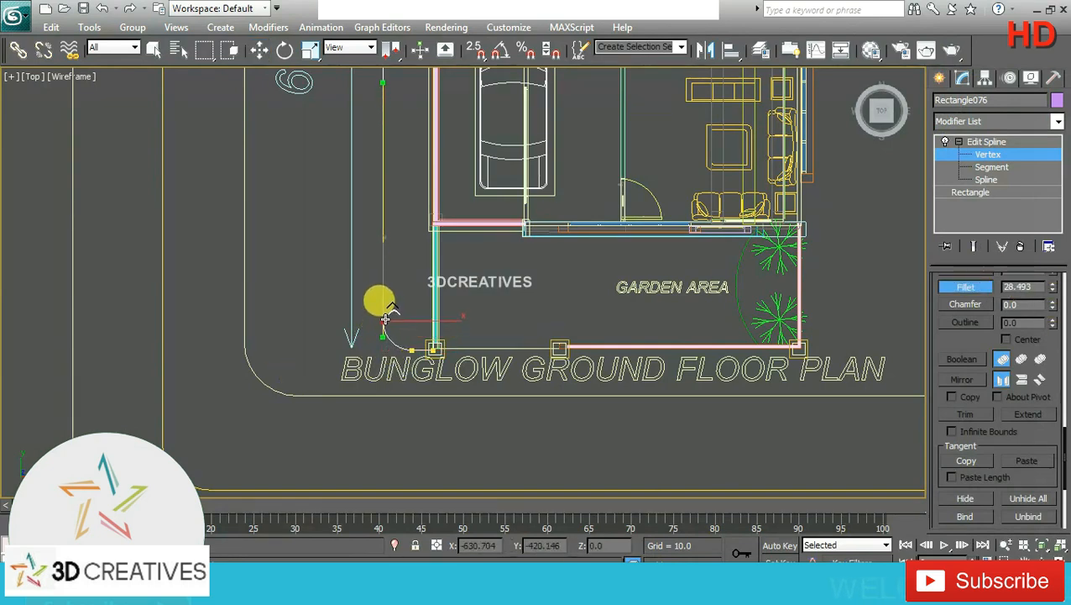
pyautogui.click(995, 142)
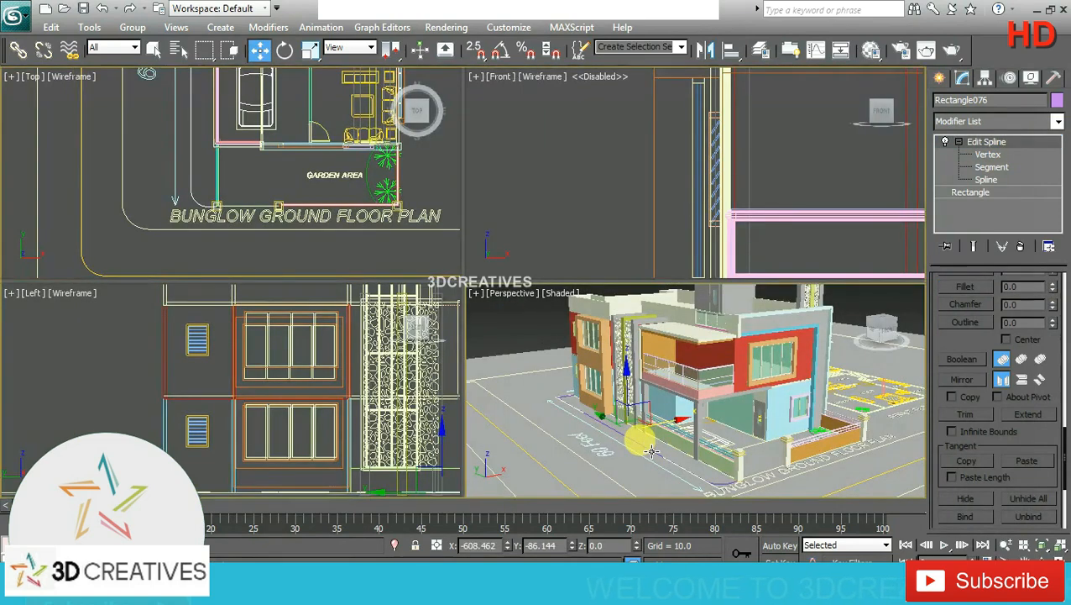
# Extrude the rounded side strip by 4.0 and change its object color to white
pyautogui.hotkey('alt', 'w')
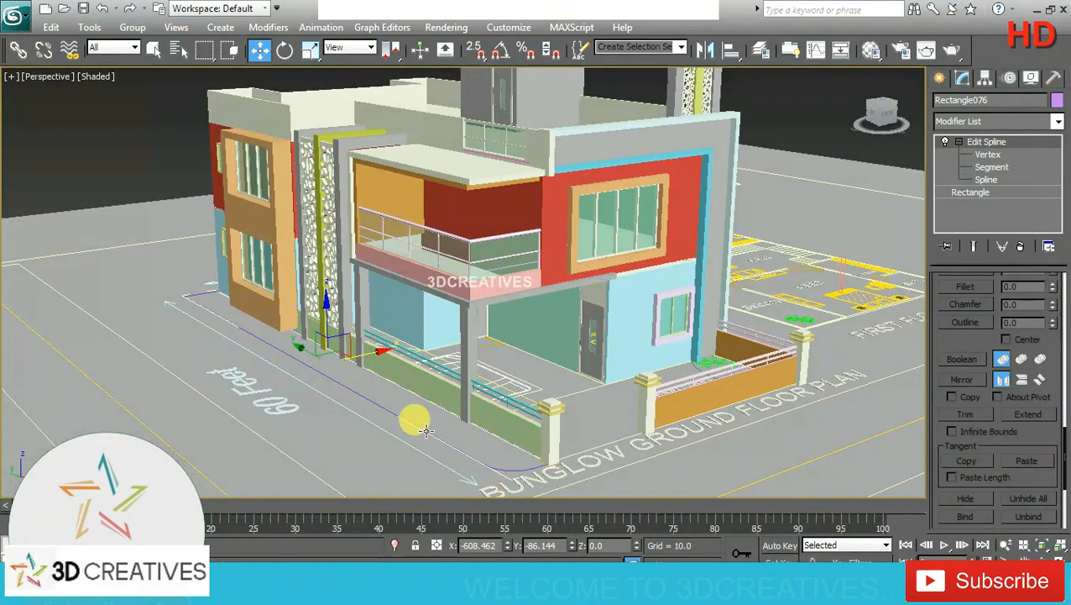
pyautogui.click(1059, 123)
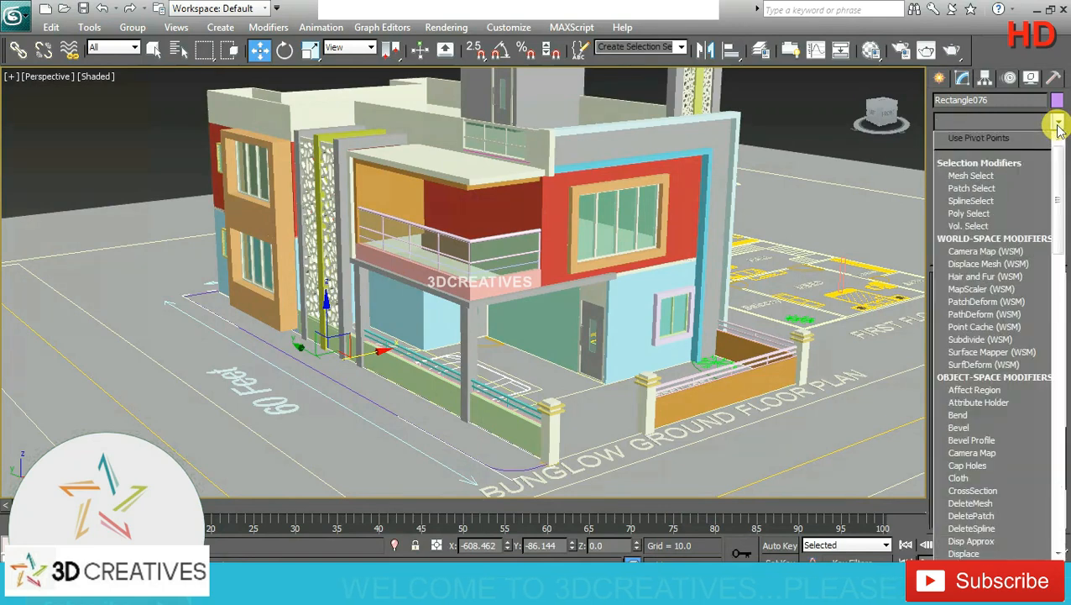
pyautogui.scroll(-10, 1000, 202)
pyautogui.click(997, 201)
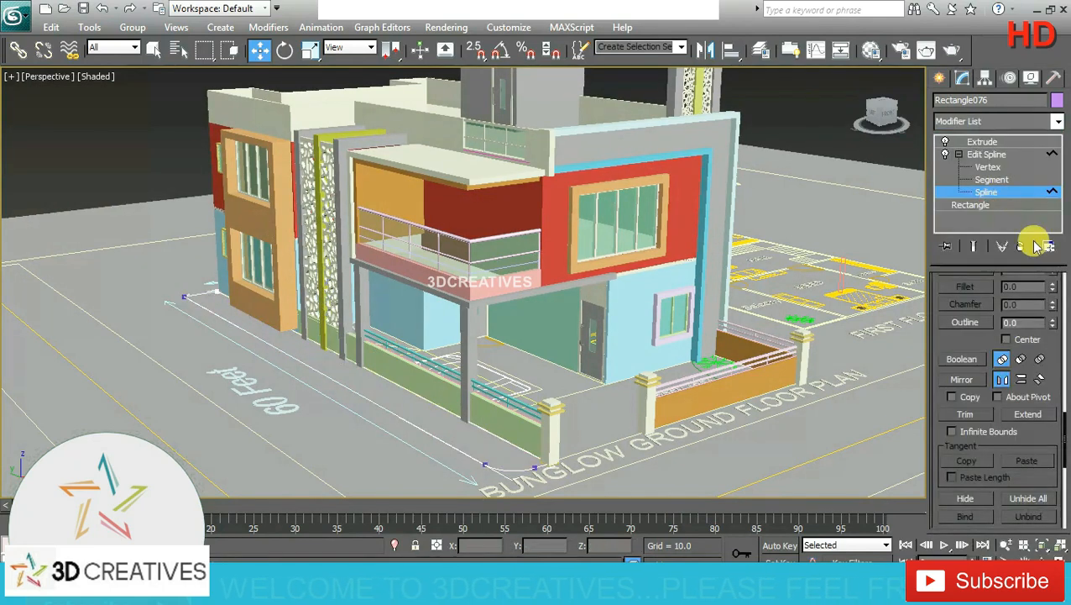
pyautogui.click(999, 141)
pyautogui.keyDown('alt'); pyautogui.moveTo(445, 374); pyautogui.dragTo(466, 392, button='middle'); pyautogui.keyUp('alt')
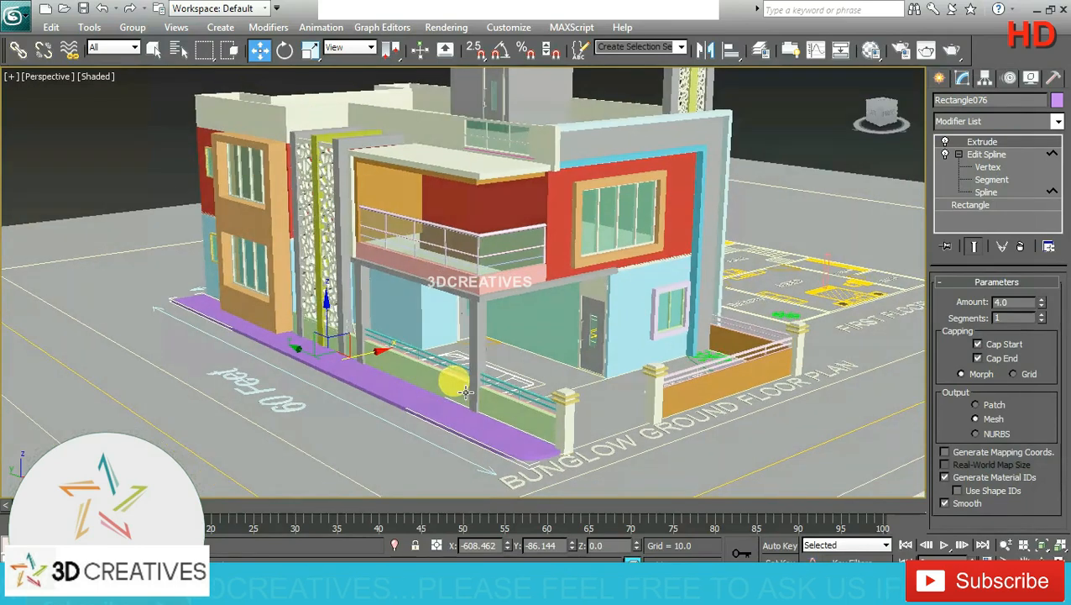
pyautogui.click(1057, 100)
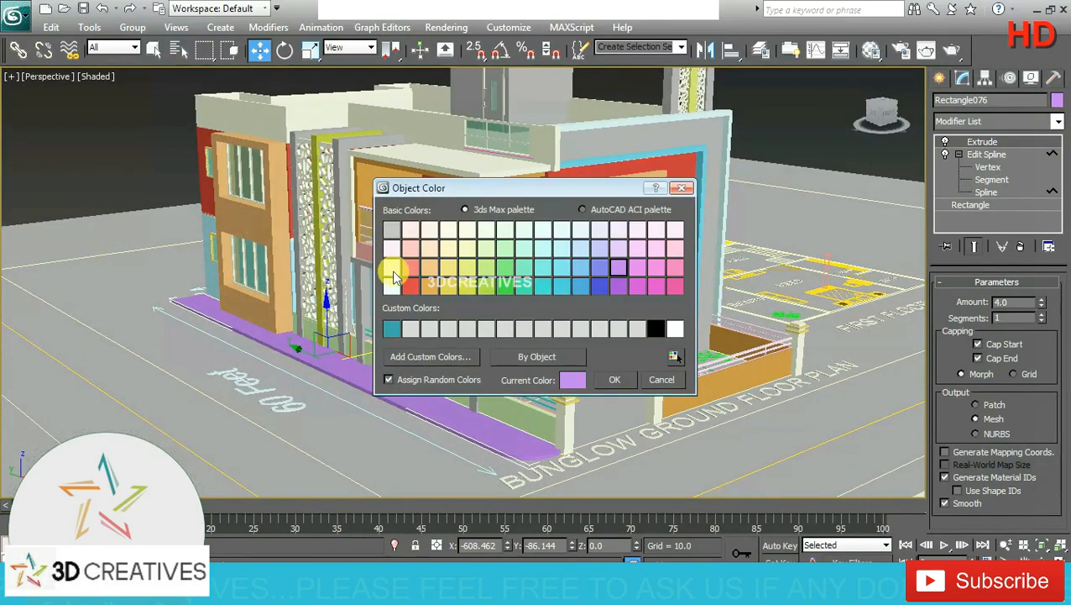
pyautogui.click(622, 379)
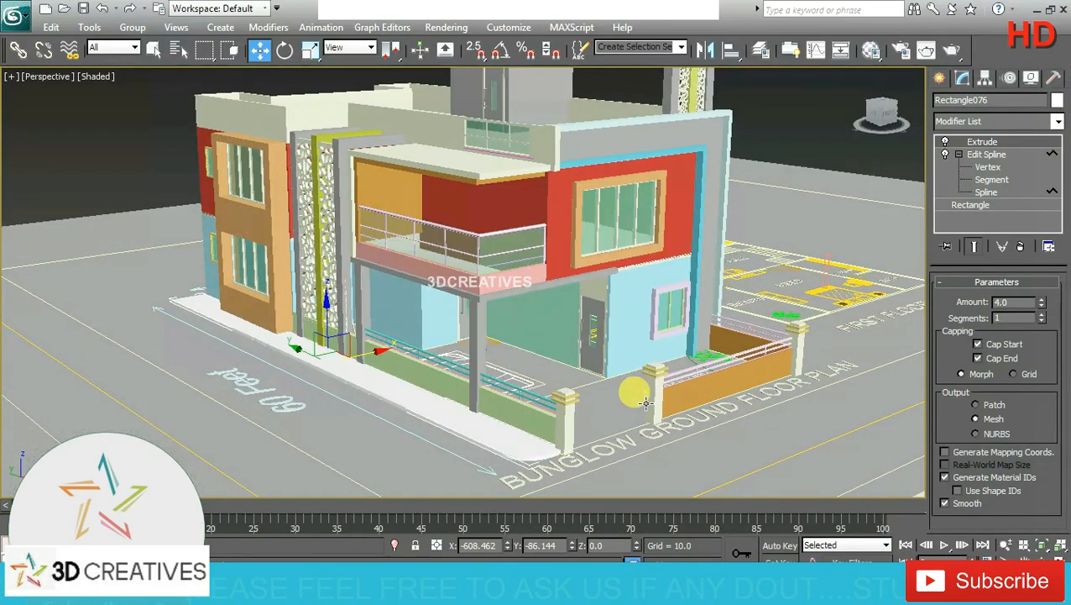
# Examine the side strip's rounded end and the front gate area from several angles in the Perspective view
pyautogui.keyDown('alt'); pyautogui.moveTo(634, 383); pyautogui.dragTo(520, 426, button='middle'); pyautogui.keyUp('alt')
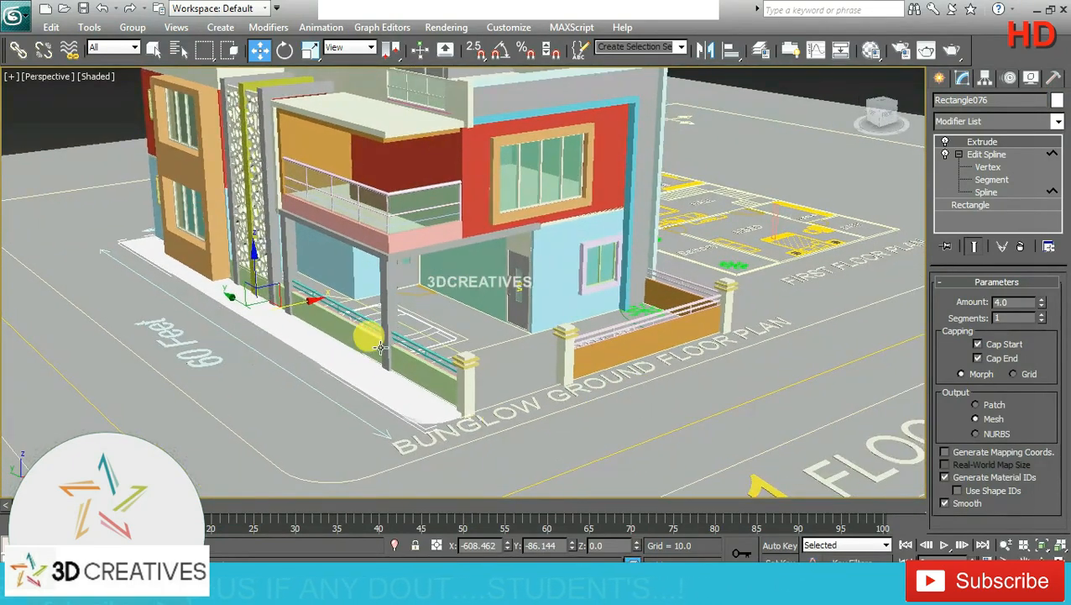
pyautogui.scroll(4, 387, 406)
pyautogui.scroll(-2, 387, 407)
pyautogui.moveTo(387, 406); pyautogui.dragTo(457, 300, button='middle')
pyautogui.scroll(-2, 450, 268)
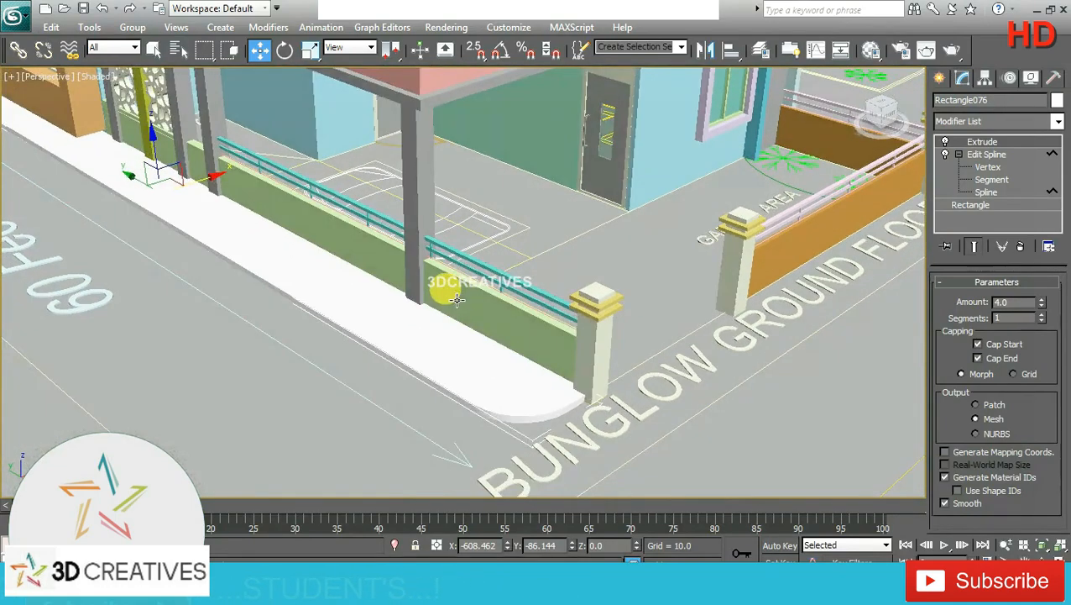
pyautogui.moveTo(528, 305); pyautogui.dragTo(512, 313, button='middle')
pyautogui.moveTo(613, 301); pyautogui.dragTo(589, 325, button='middle')
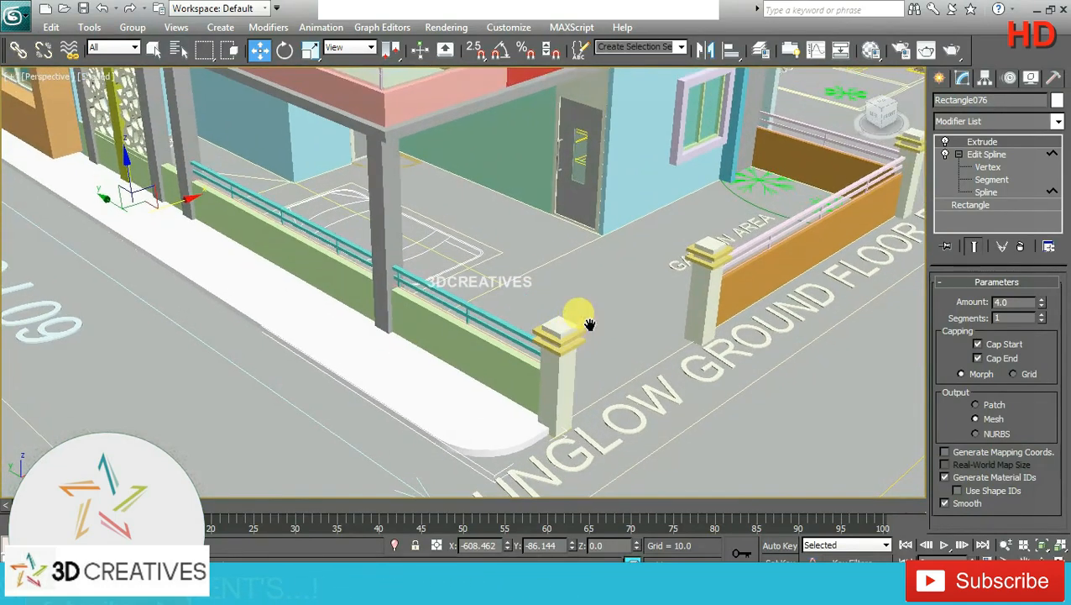
pyautogui.scroll(-2, 384, 302)
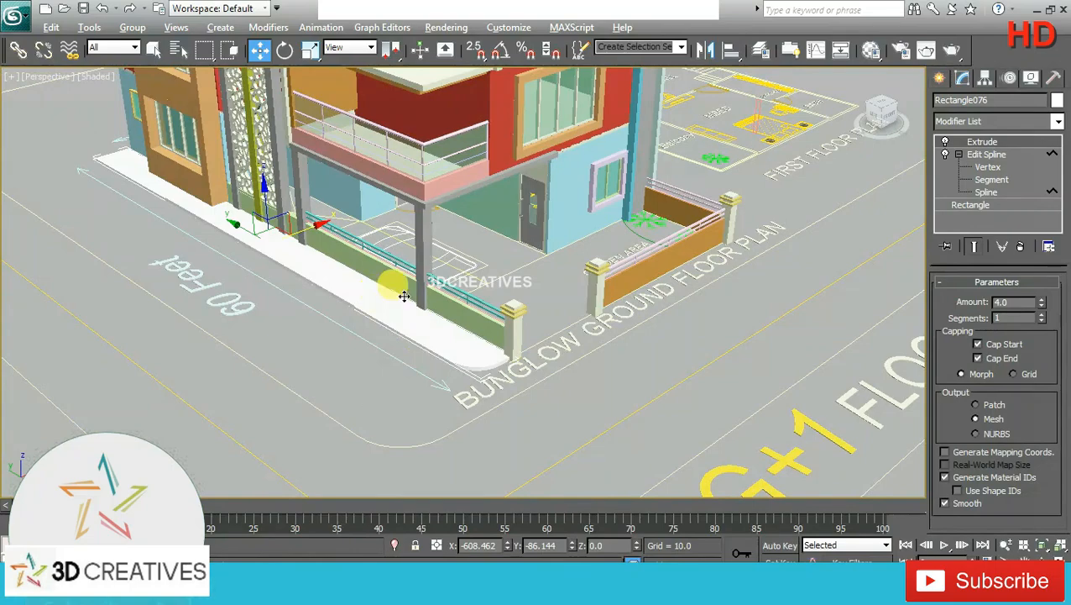
pyautogui.keyDown('alt'); pyautogui.moveTo(404, 296); pyautogui.dragTo(409, 364, button='middle'); pyautogui.keyUp('alt')
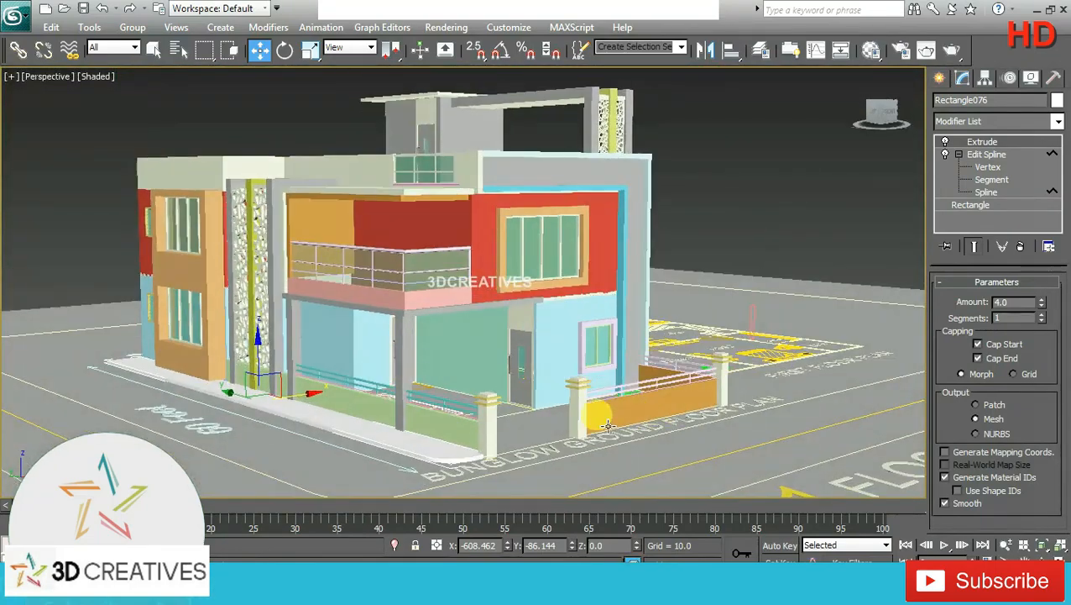
# Draw a rectangle about 30.4 long and 226.8 wide in the Top view, along the outside of the garden's front wall
pyautogui.hotkey('alt', 'w')
pyautogui.hotkey('alt', 'w')
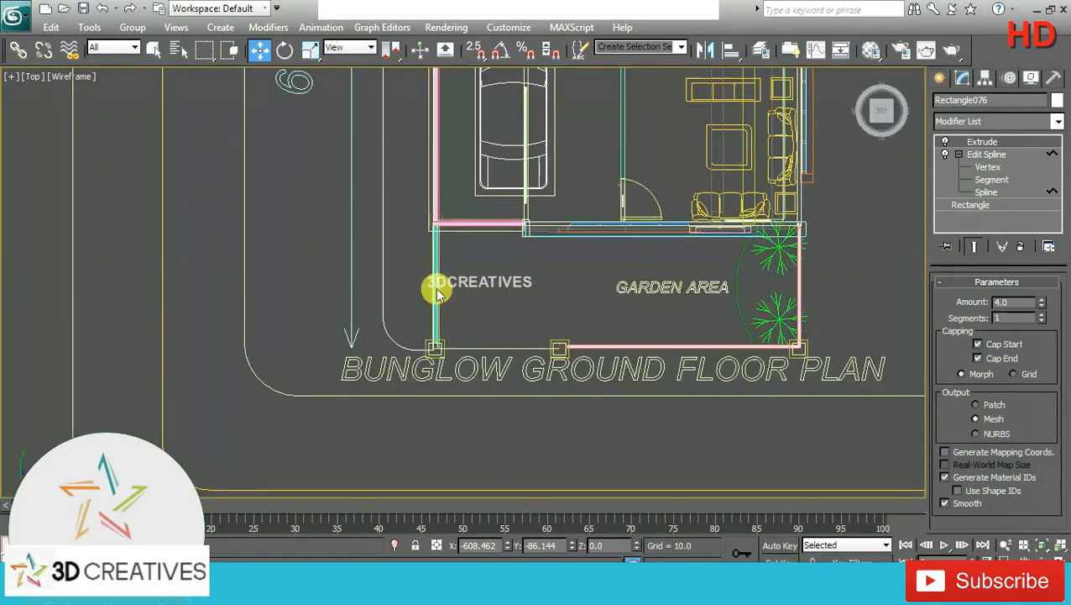
pyautogui.moveTo(474, 330); pyautogui.dragTo(456, 332, button='middle')
pyautogui.click(939, 76)
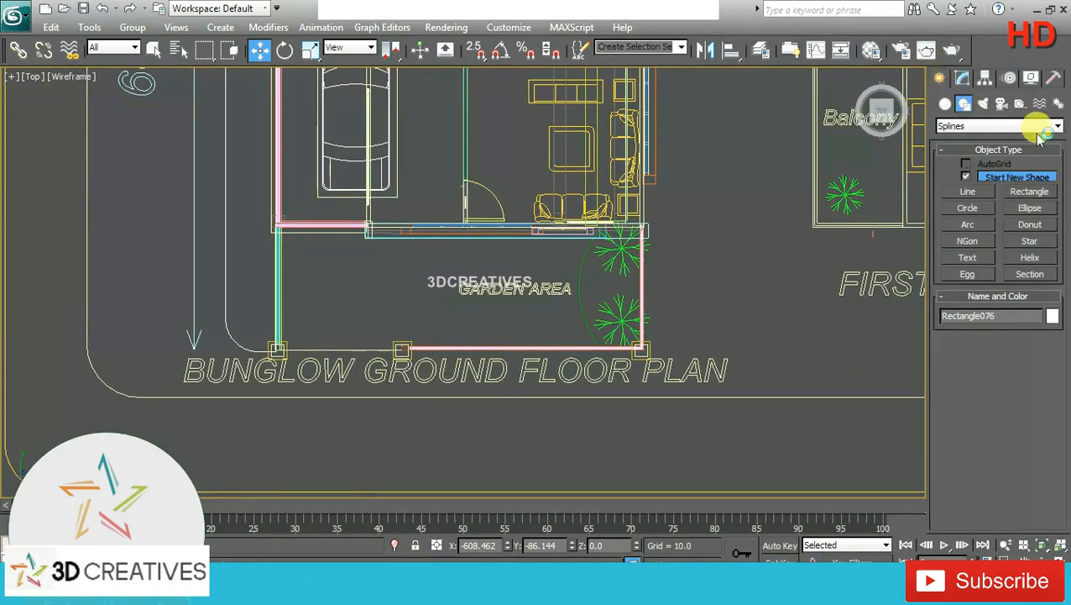
pyautogui.click(1037, 193)
pyautogui.scroll(5, 621, 285)
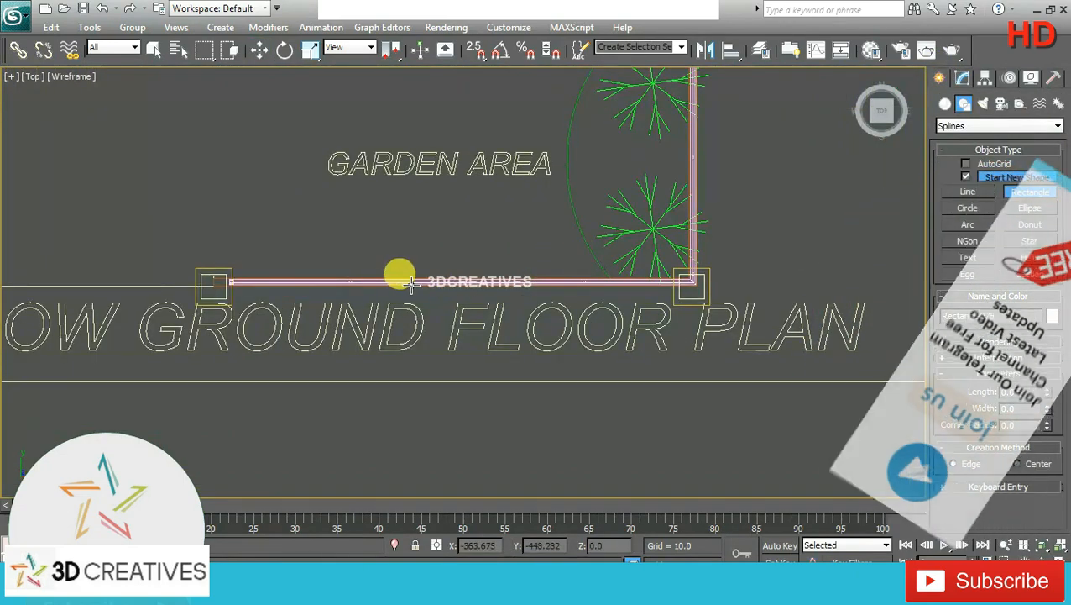
pyautogui.moveTo(281, 283); pyautogui.dragTo(308, 287, button='middle')
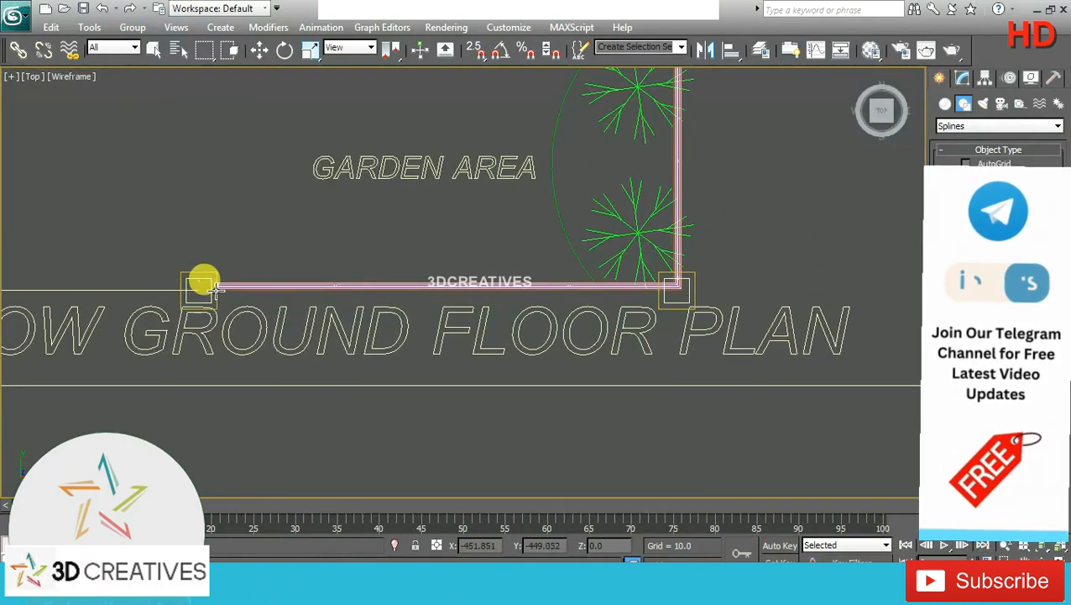
pyautogui.moveTo(215, 288); pyautogui.dragTo(677, 353)
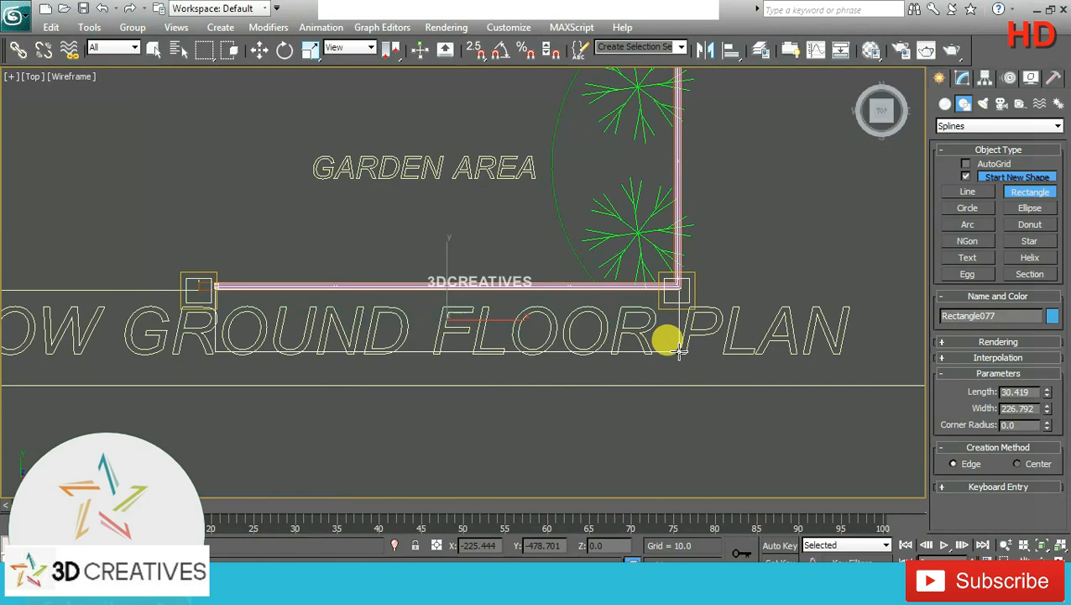
pyautogui.moveTo(678, 351); pyautogui.dragTo(678, 351)
pyautogui.click(261, 49)
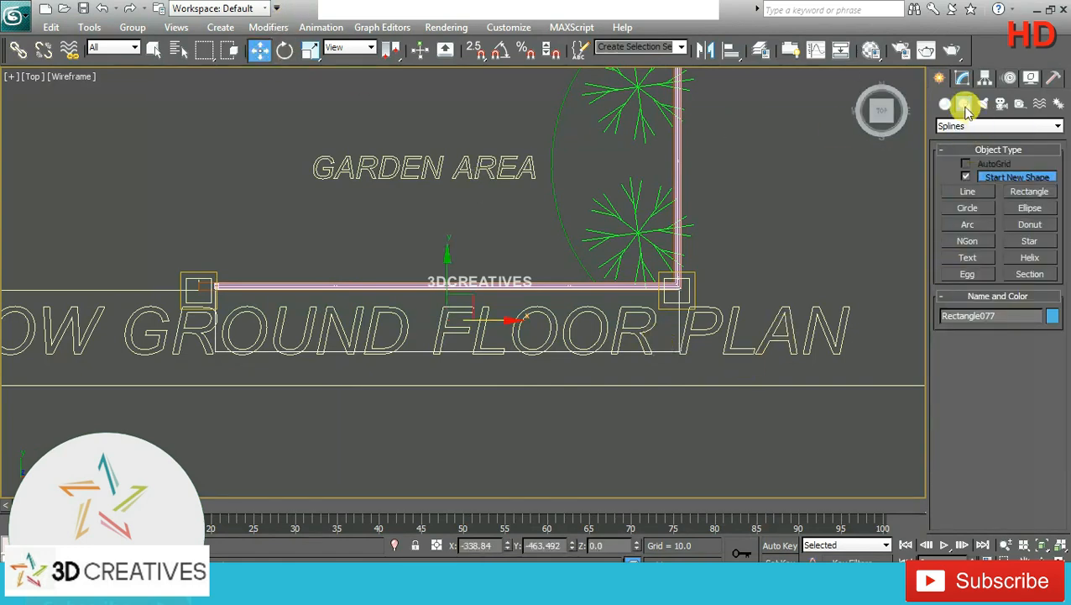
# Apply an Edit Spline modifier to the garden front rectangle and enter its Vertex level
pyautogui.click(962, 77)
pyautogui.click(1057, 122)
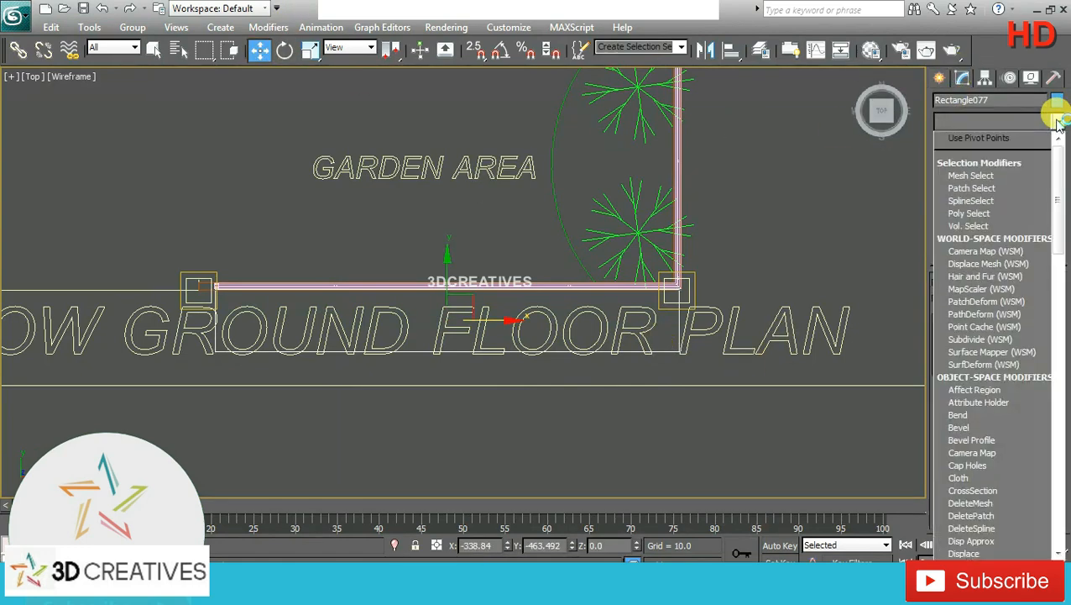
pyautogui.press('e')
pyautogui.click(1004, 189)
pyautogui.click(959, 141)
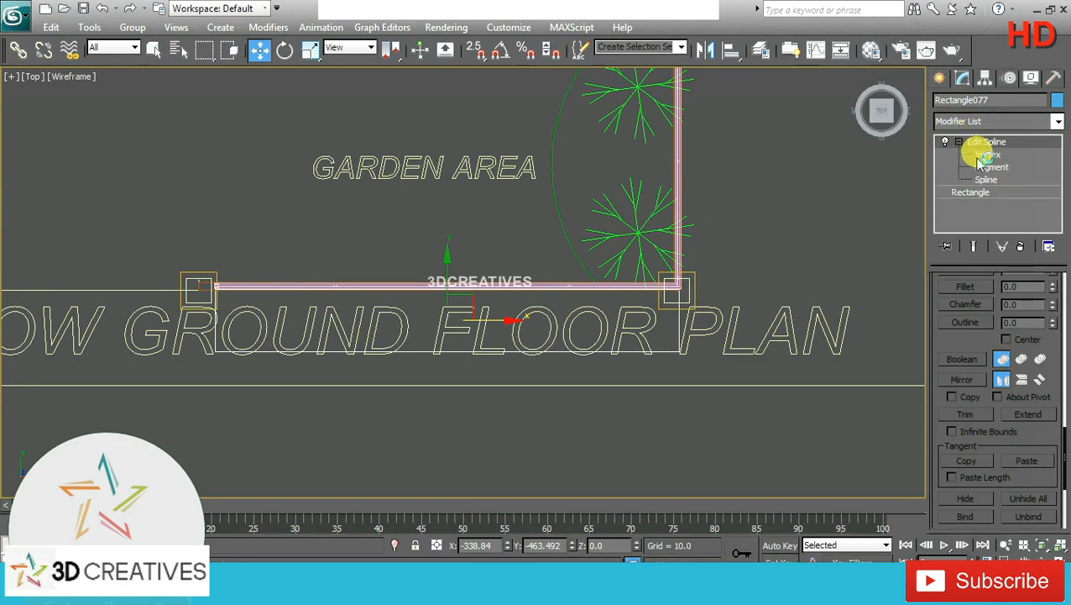
pyautogui.click(988, 154)
# Fillet the garden front rectangle's outer corner vertex nearest the gate opening and leave vertex editing
pyautogui.click(214, 351)
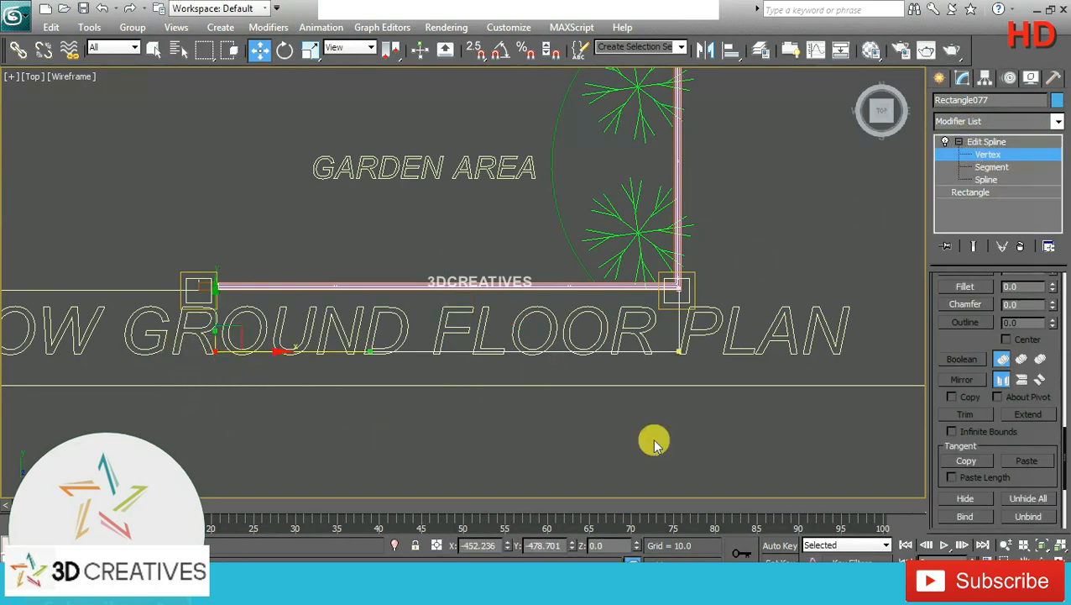
pyautogui.click(973, 288)
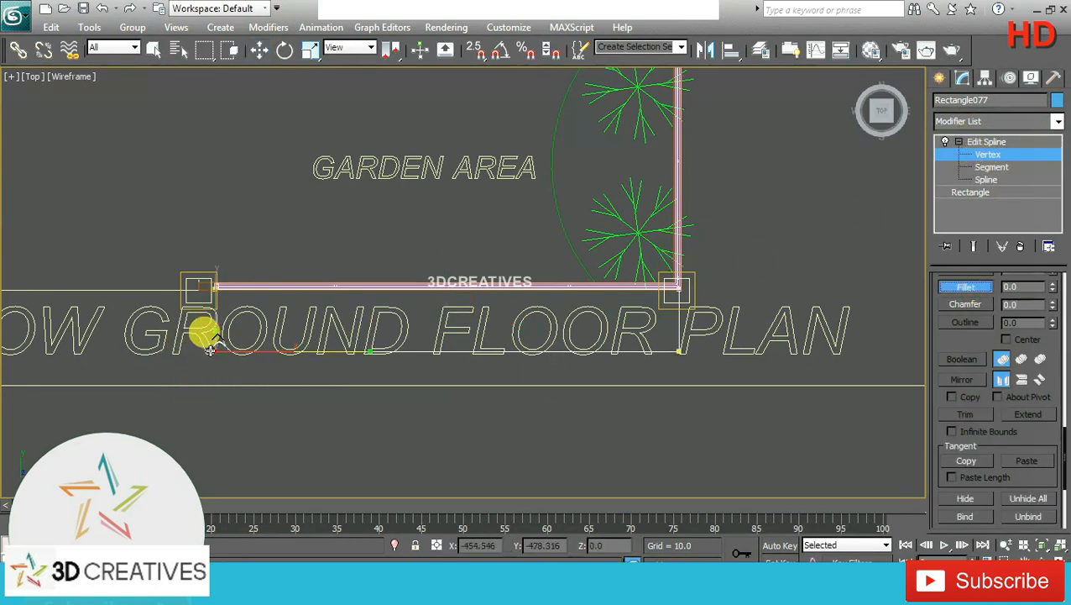
pyautogui.moveTo(217, 315); pyautogui.dragTo(217, 312)
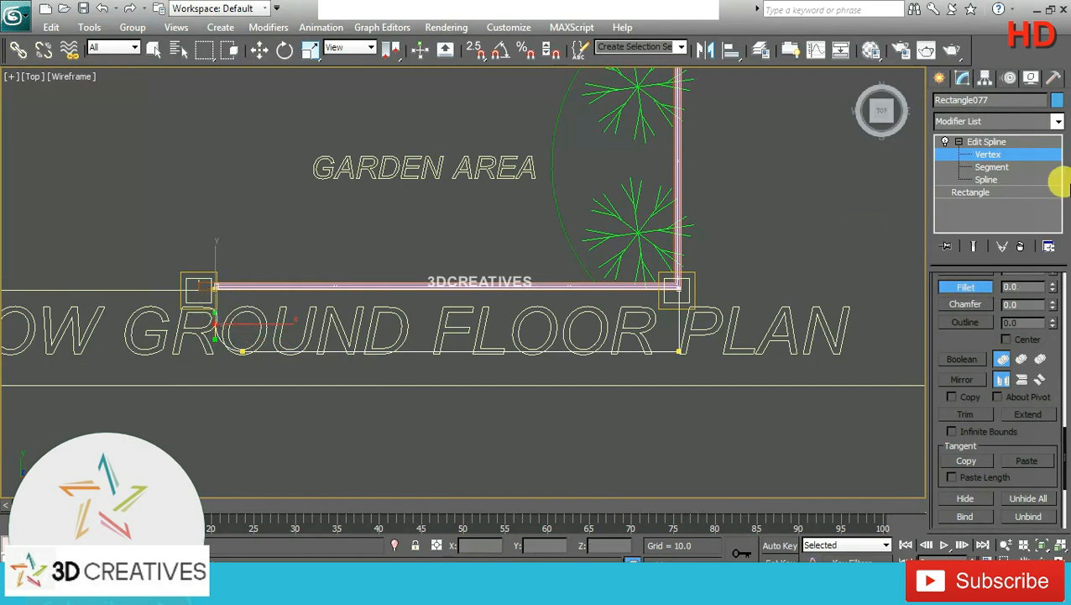
pyautogui.click(1020, 143)
# Extrude the rounded garden front rectangle by 4.0 to form a thin strip outside the front wall
pyautogui.hotkey('alt', 'w')
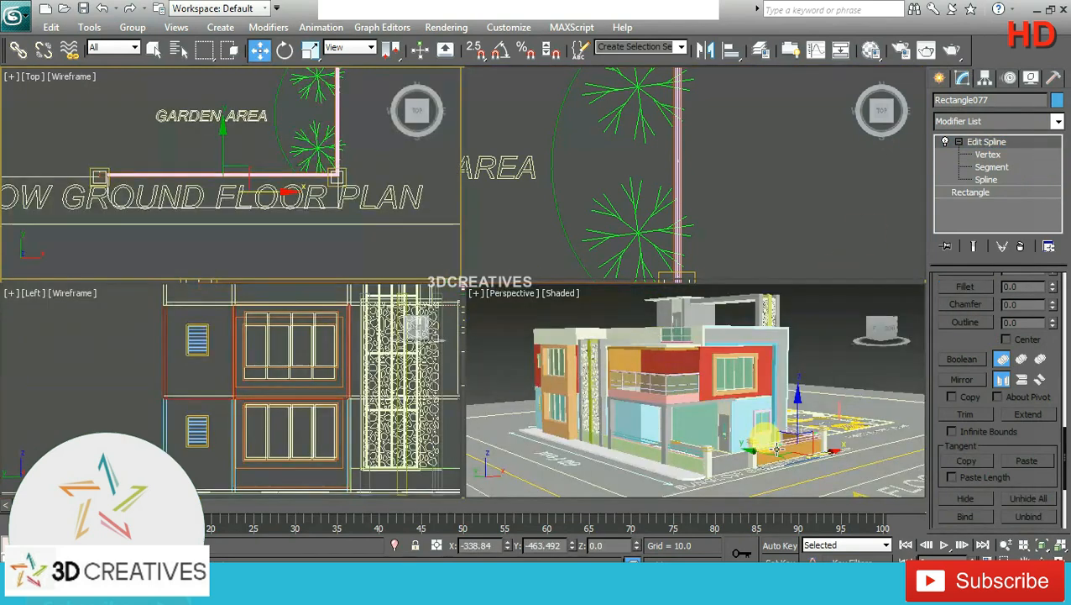
pyautogui.rightClick(806, 463)
pyautogui.hotkey('alt', 'w')
pyautogui.scroll(3, 720, 398)
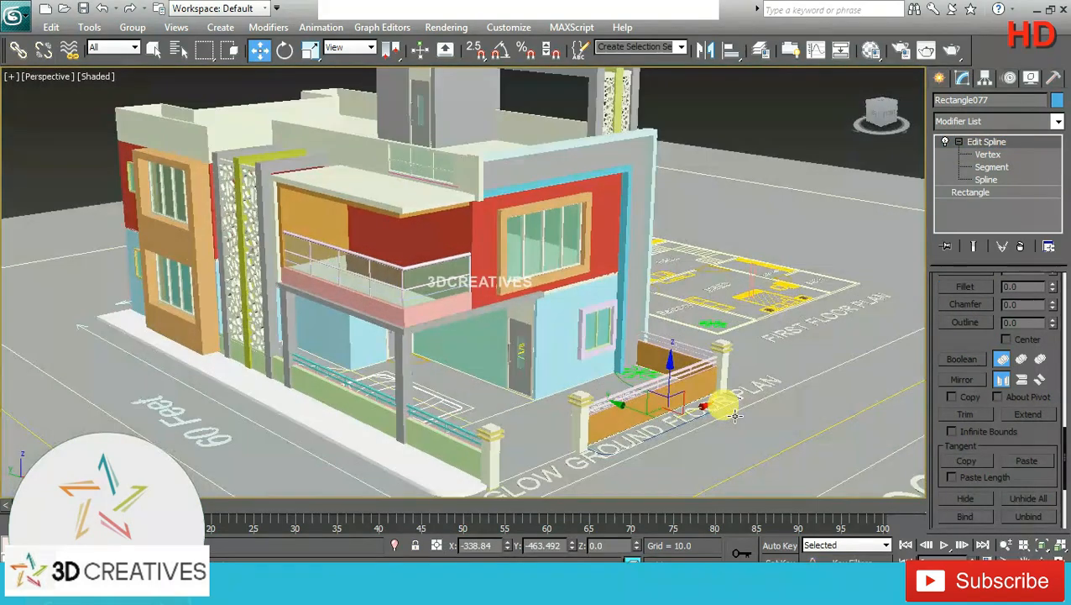
pyautogui.click(1055, 123)
pyautogui.scroll(-10, 1045, 191)
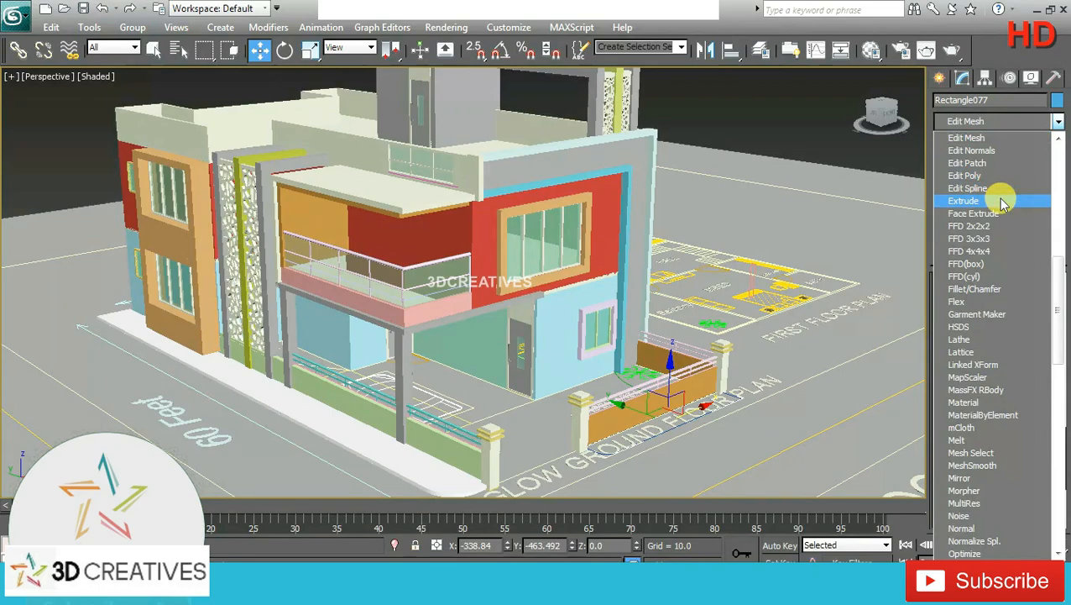
pyautogui.click(1042, 191)
pyautogui.keyDown('alt'); pyautogui.moveTo(831, 365); pyautogui.dragTo(573, 314, button='middle'); pyautogui.keyUp('alt')
pyautogui.scroll(4, 671, 393)
pyautogui.scroll(-2, 574, 314)
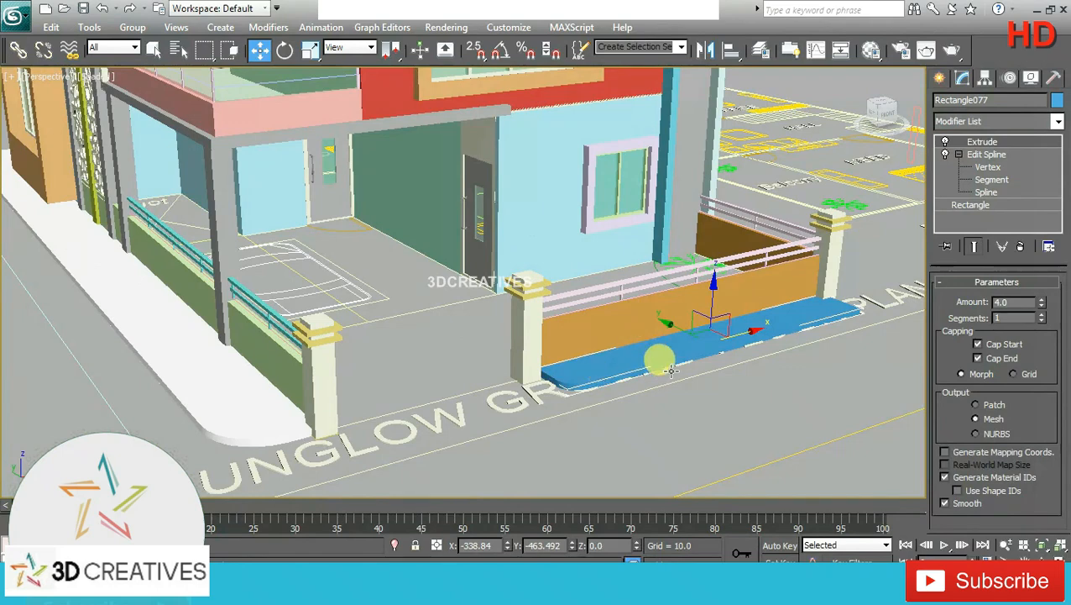
# Set the object color of the thin strip outside the garden's front wall to white
pyautogui.click(1058, 100)
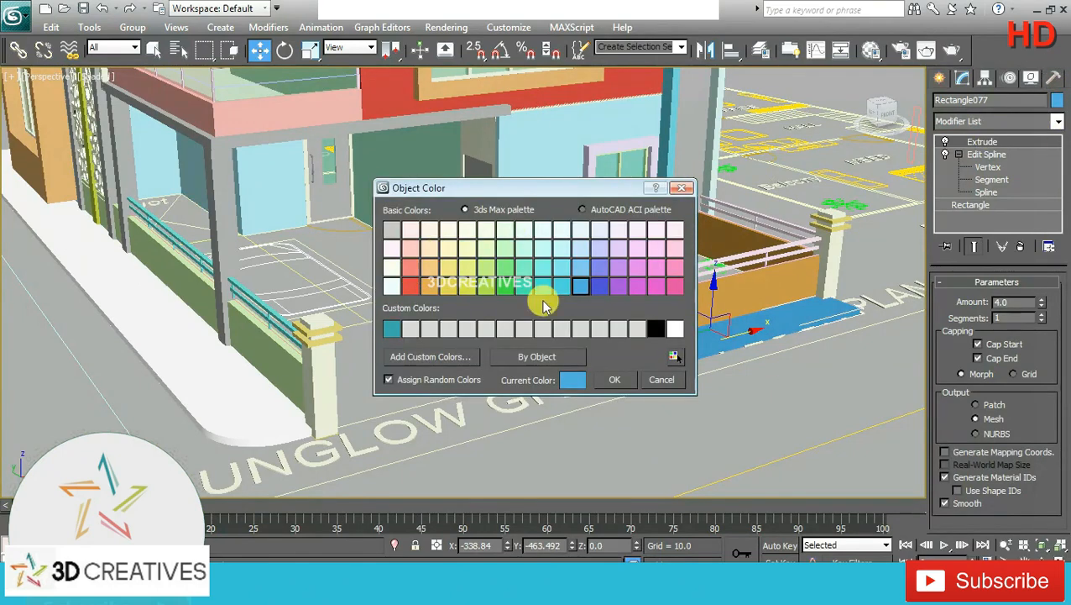
pyautogui.click(676, 333)
pyautogui.click(618, 378)
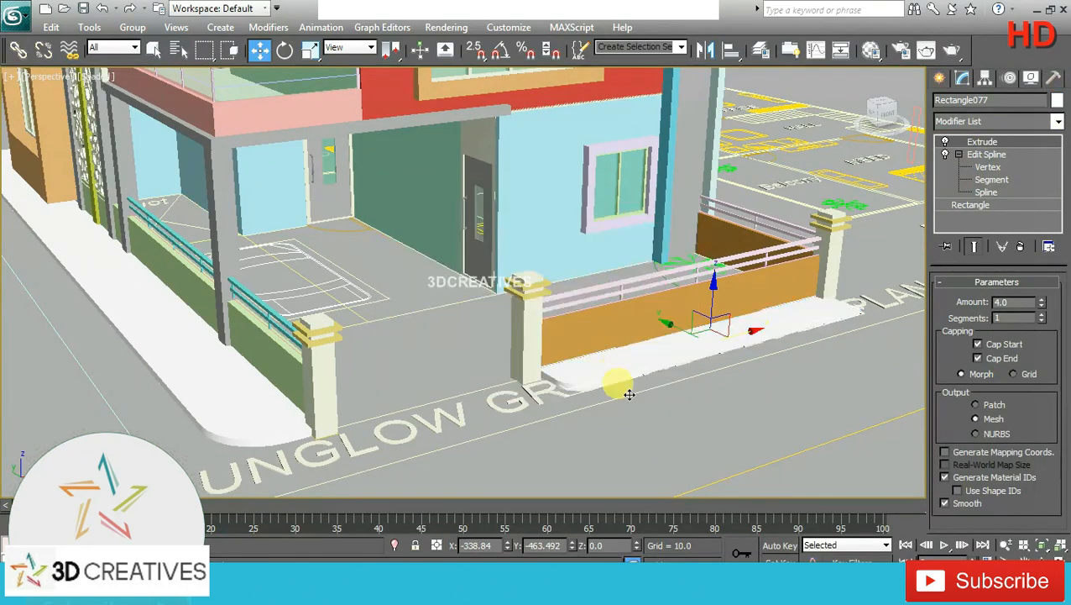
pyautogui.click(800, 125)
pyautogui.keyDown('alt'); pyautogui.moveTo(783, 308); pyautogui.dragTo(758, 317, button='middle'); pyautogui.keyUp('alt')
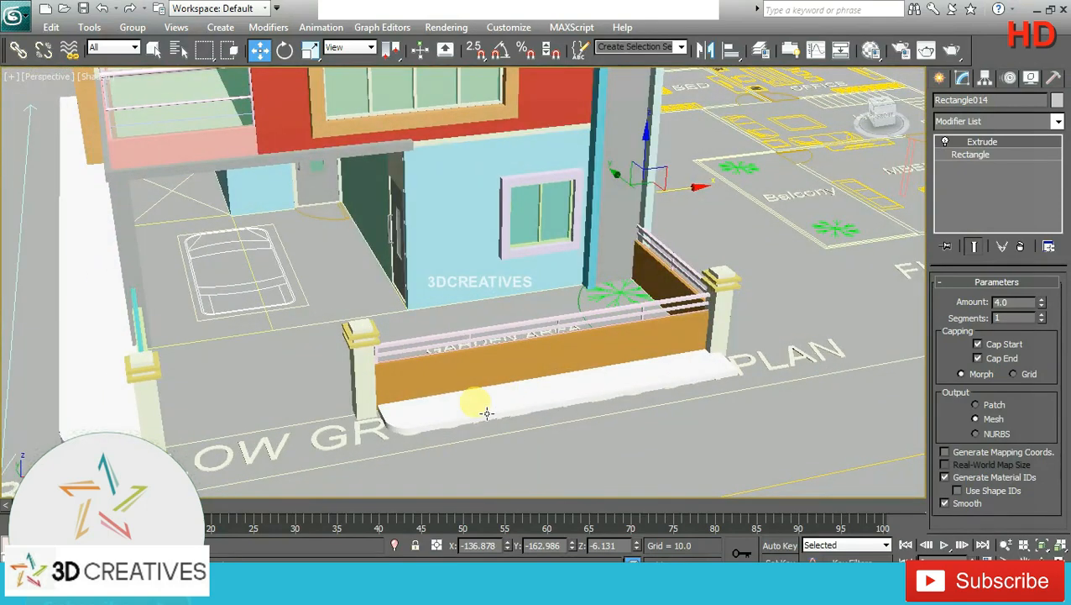
# Move the two end vertices of the garden front strip farther outward along X at the outer corner pillar in the Top view
pyautogui.click(739, 361)
pyautogui.click(997, 168)
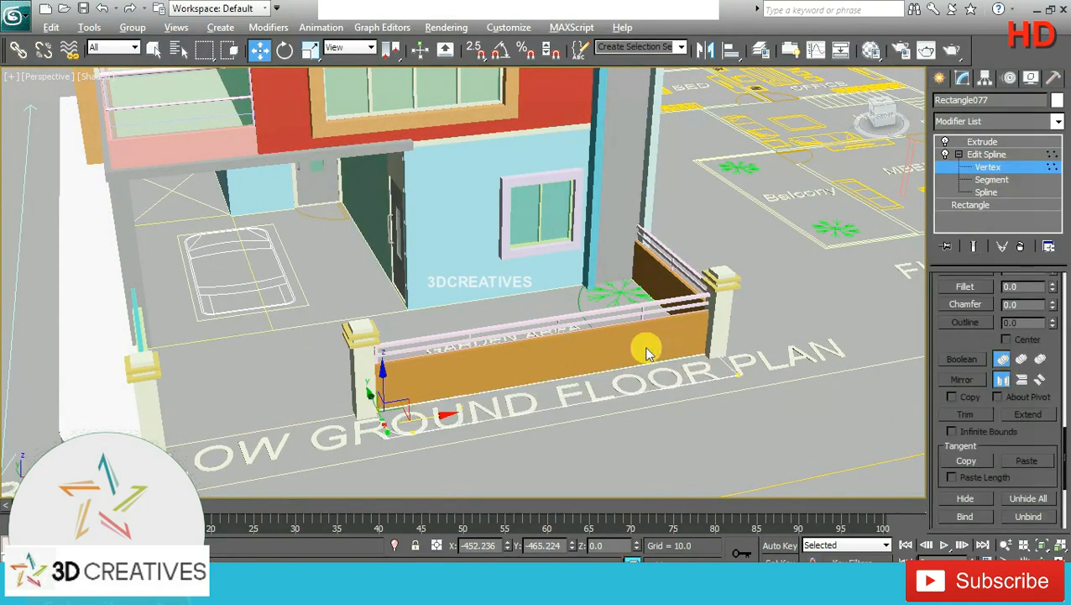
pyautogui.hotkey('alt', 'w')
pyautogui.rightClick(318, 200)
pyautogui.hotkey('alt', 'w')
pyautogui.moveTo(241, 284); pyautogui.dragTo(290, 231, button='middle')
pyautogui.scroll(2, 301, 241)
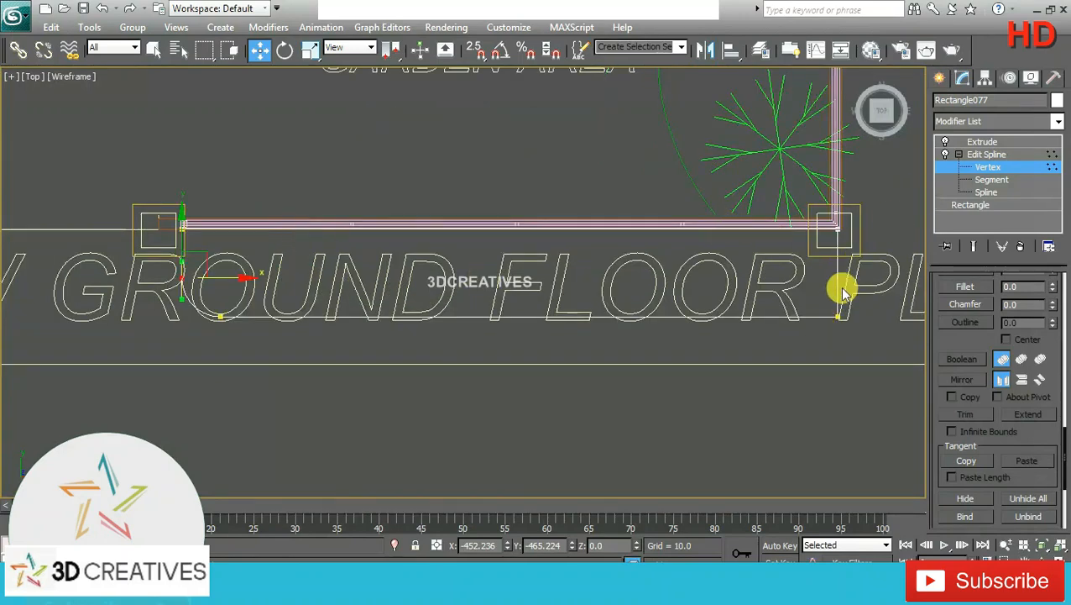
pyautogui.moveTo(863, 202); pyautogui.dragTo(824, 334)
pyautogui.moveTo(903, 268); pyautogui.dragTo(770, 286, button='middle')
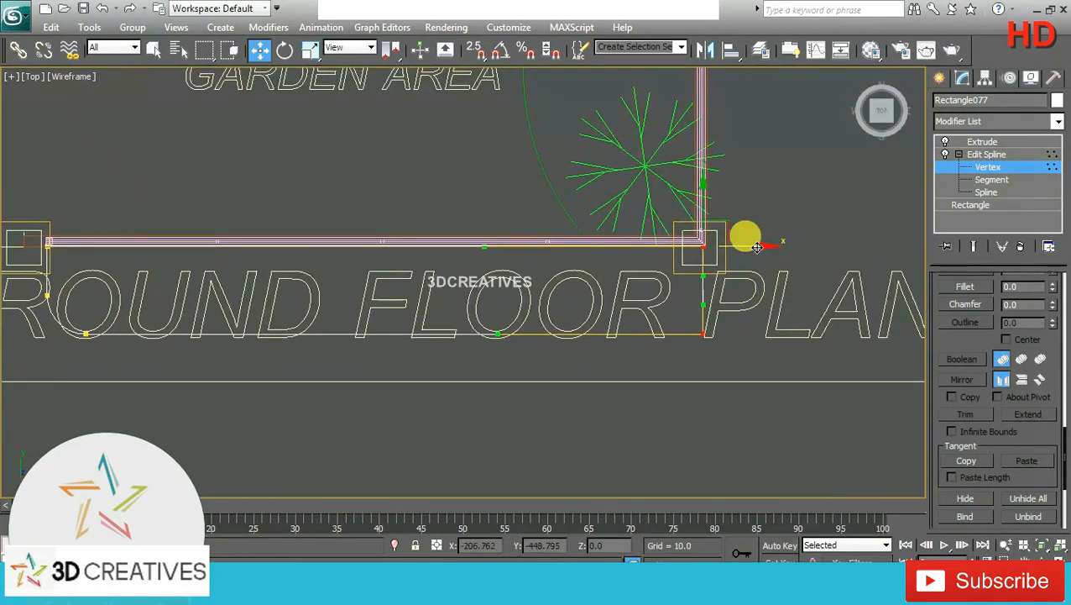
pyautogui.moveTo(756, 245); pyautogui.dragTo(770, 246)
pyautogui.click(974, 157)
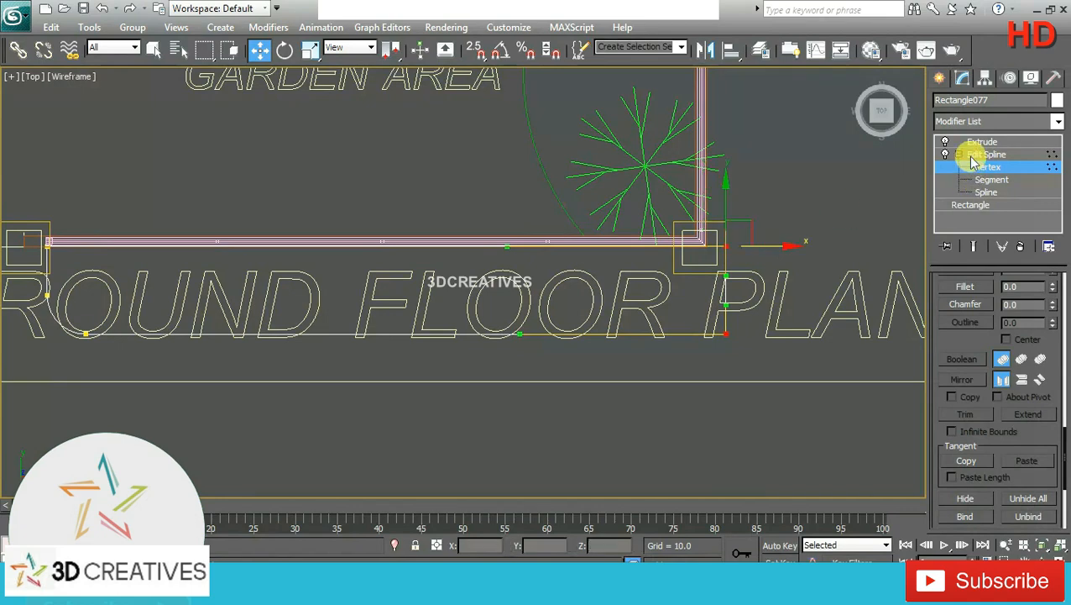
pyautogui.click(1007, 143)
# Move the whole garden front strip slightly along X toward the gate opening
pyautogui.moveTo(484, 279); pyautogui.dragTo(654, 287, button='middle')
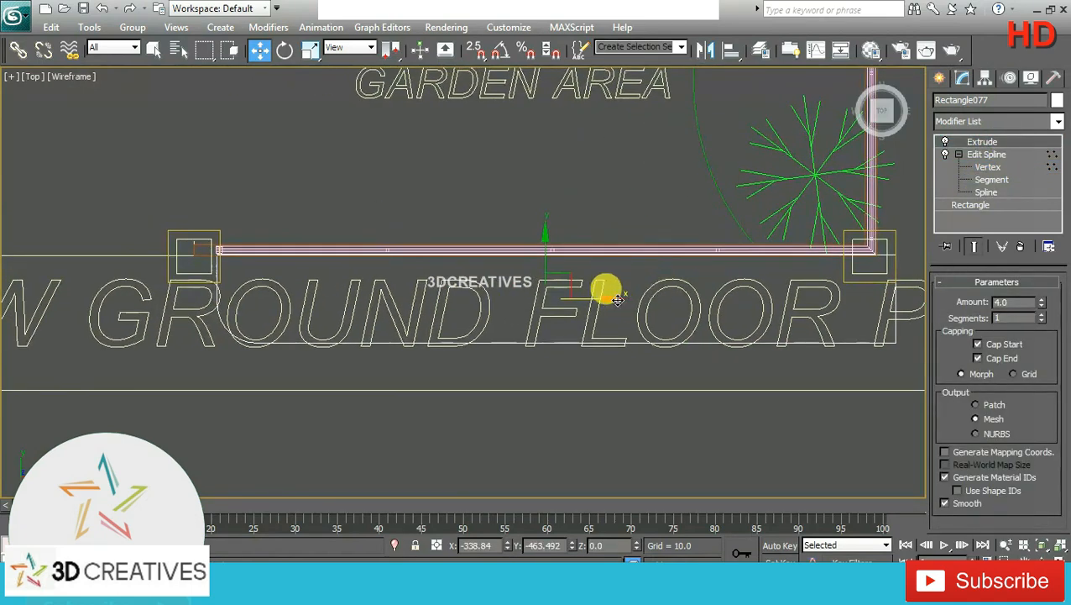
pyautogui.moveTo(611, 300); pyautogui.dragTo(586, 300)
pyautogui.hotkey('alt', 'w')
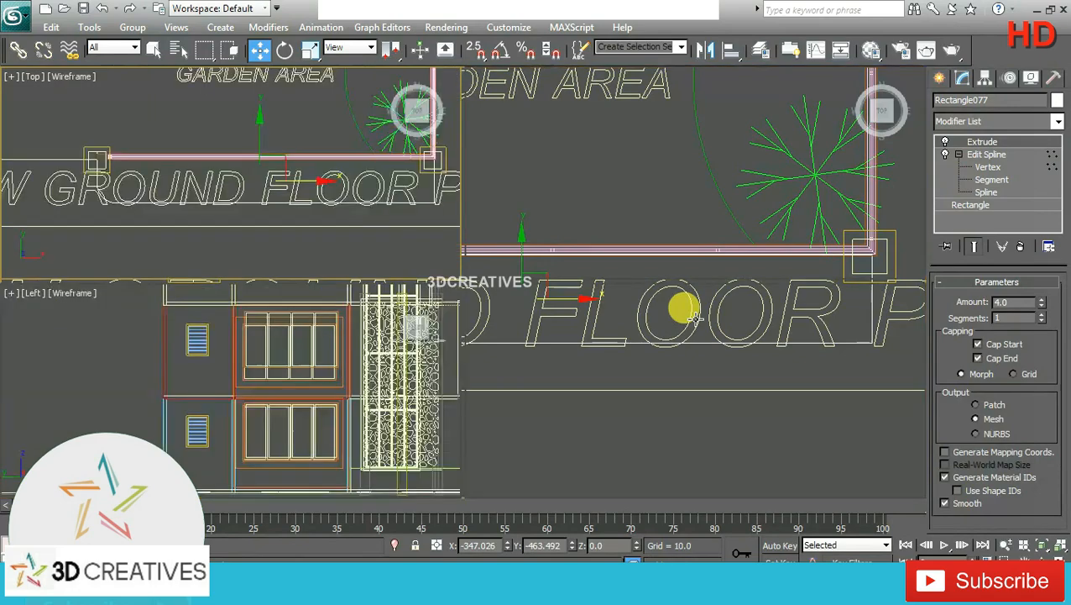
pyautogui.rightClick(765, 394)
pyautogui.hotkey('alt', 'w')
pyautogui.keyDown('alt'); pyautogui.moveTo(672, 393); pyautogui.dragTo(689, 352, button='middle'); pyautogui.keyUp('alt')
pyautogui.keyDown('alt'); pyautogui.moveTo(436, 382); pyautogui.dragTo(482, 454, button='middle'); pyautogui.keyUp('alt')
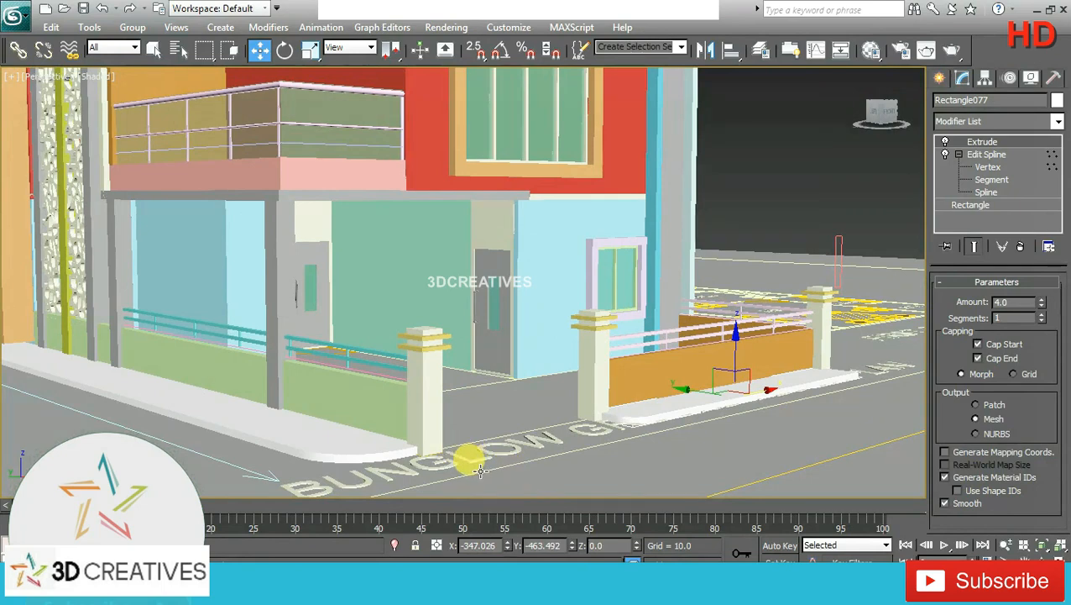
# Select the white strip along the house's outer side and shift it slightly along X toward the wall
pyautogui.click(334, 448)
pyautogui.moveTo(49, 365); pyautogui.dragTo(52, 365)
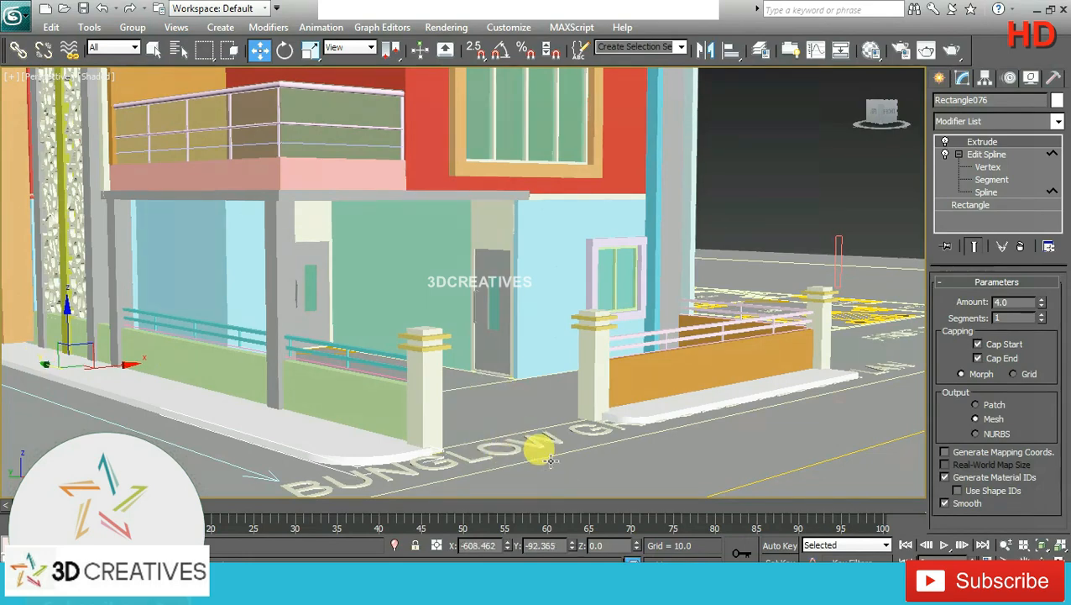
pyautogui.keyDown('alt'); pyautogui.moveTo(572, 406); pyautogui.dragTo(443, 401, button='middle'); pyautogui.keyUp('alt')
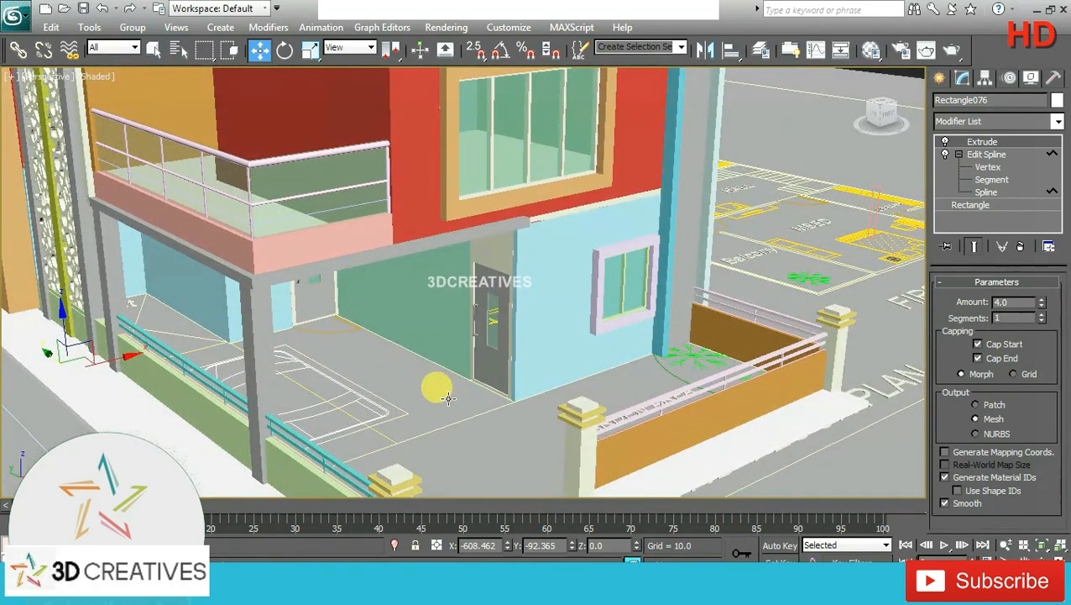
pyautogui.keyDown('alt'); pyautogui.moveTo(595, 409); pyautogui.dragTo(599, 228, button='middle'); pyautogui.keyUp('alt')
# Draw a rectangle about 481.4 long and 352.9 wide in the Top view, from the duct's outer corner to the garden's front corner pillar
pyautogui.hotkey('alt', 'w')
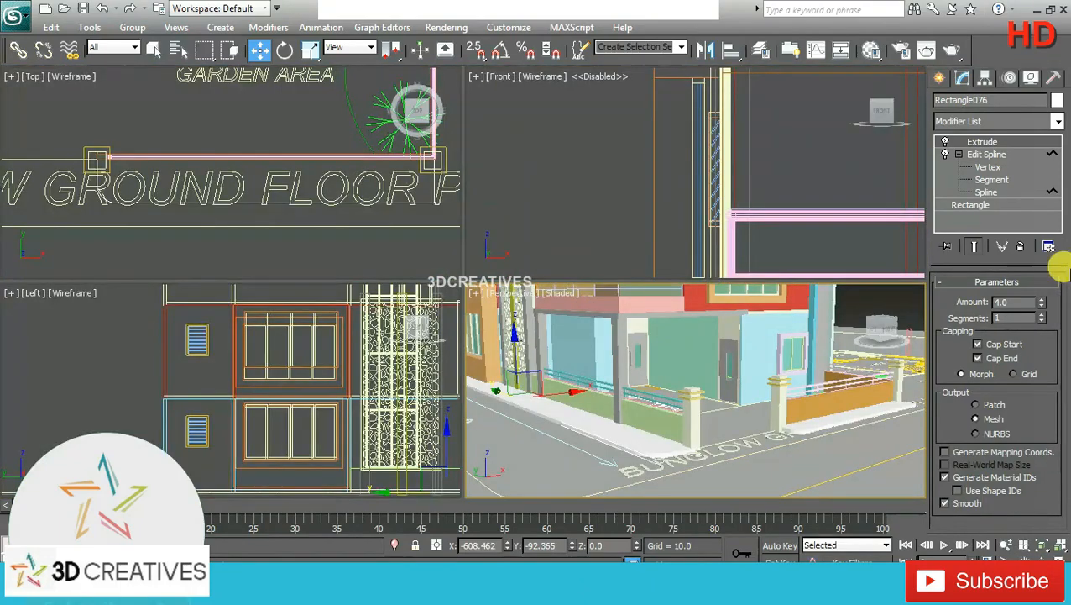
pyautogui.click(939, 77)
pyautogui.click(964, 103)
pyautogui.click(1032, 193)
pyautogui.scroll(-5, 235, 159)
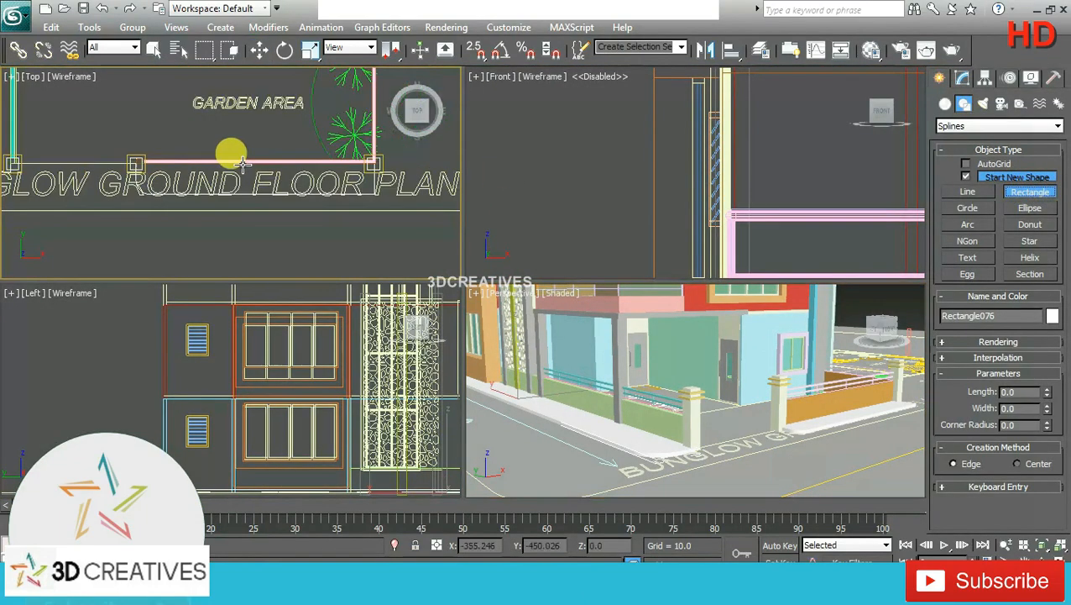
pyautogui.hotkey('alt', 'w')
pyautogui.moveTo(413, 184); pyautogui.dragTo(408, 285, button='middle')
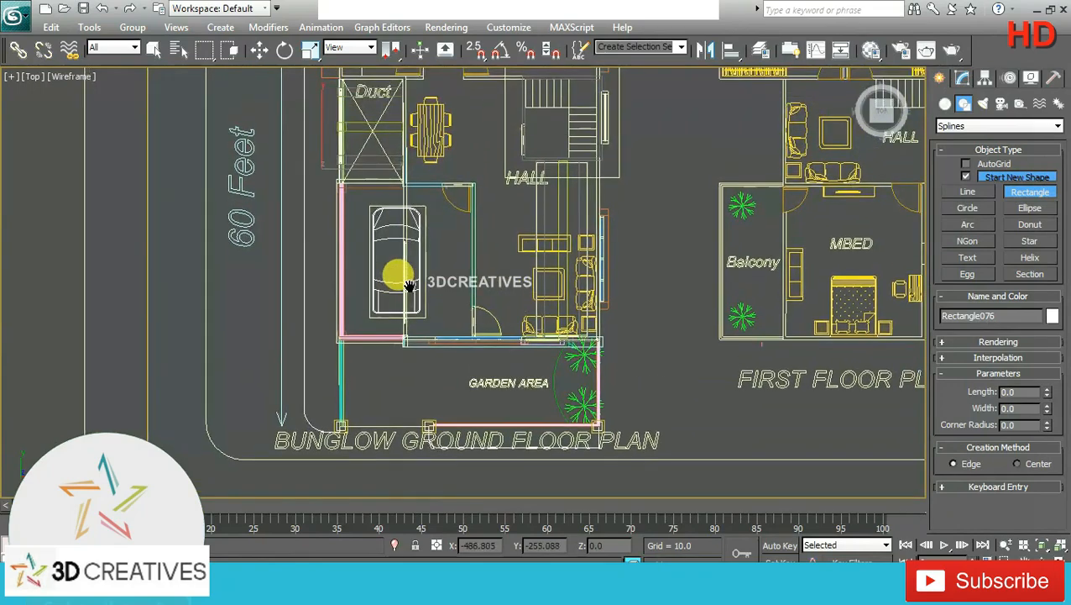
pyautogui.scroll(-2, 412, 279)
pyautogui.moveTo(432, 199); pyautogui.dragTo(406, 105, button='middle')
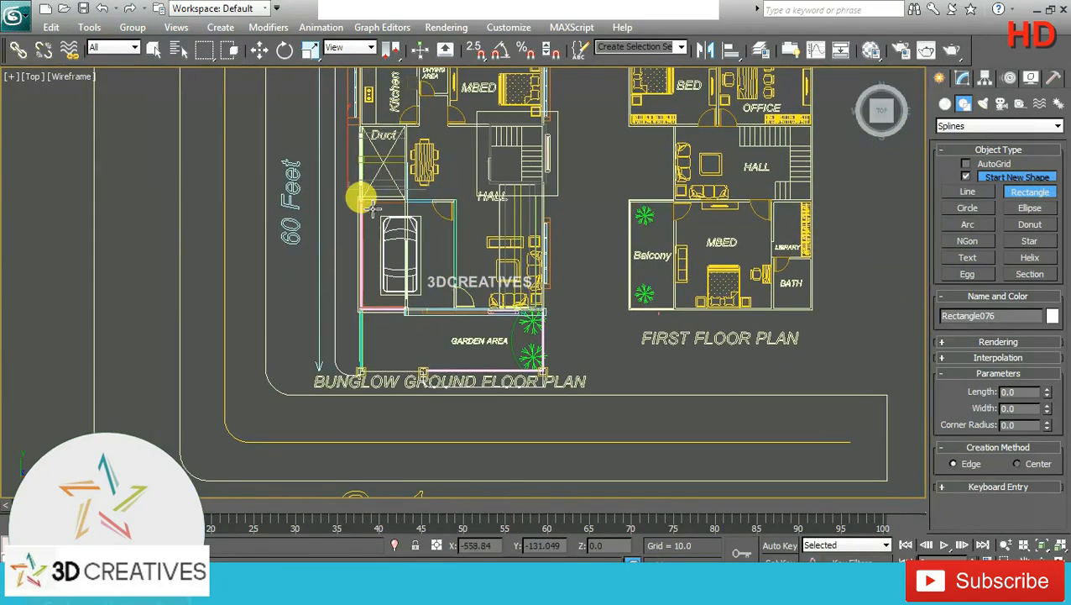
pyautogui.scroll(4, 368, 201)
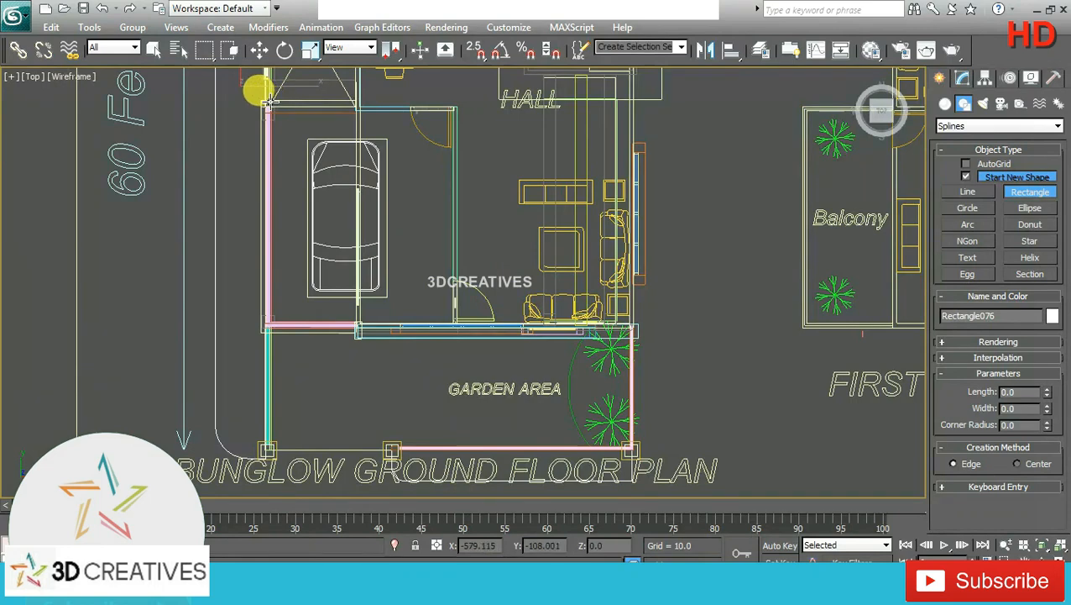
pyautogui.moveTo(280, 98); pyautogui.dragTo(310, 139, button='middle')
pyautogui.scroll(-2, 310, 140)
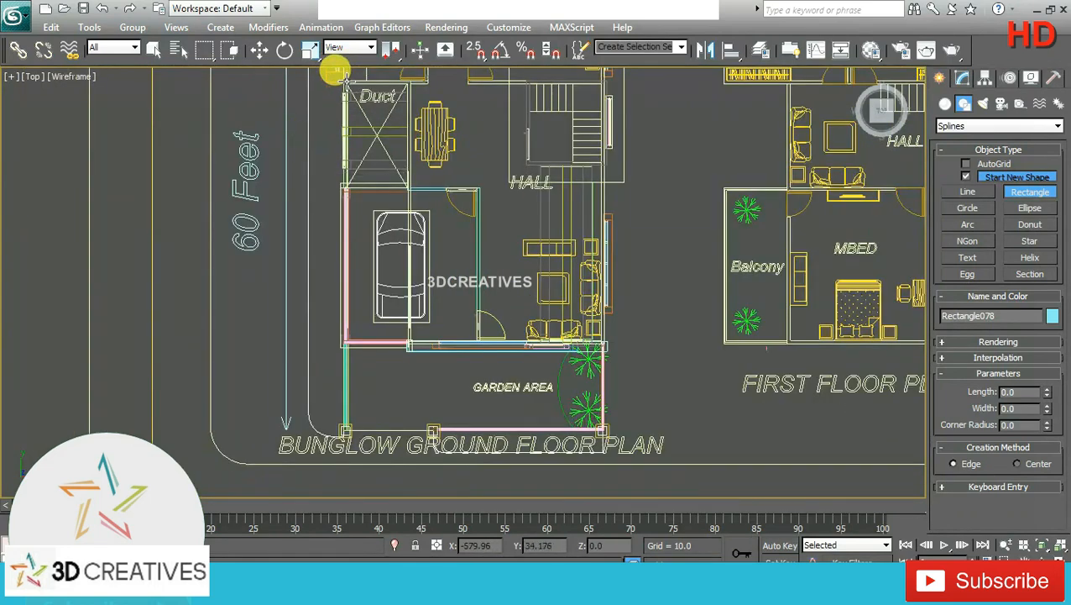
pyautogui.moveTo(344, 82); pyautogui.dragTo(603, 430)
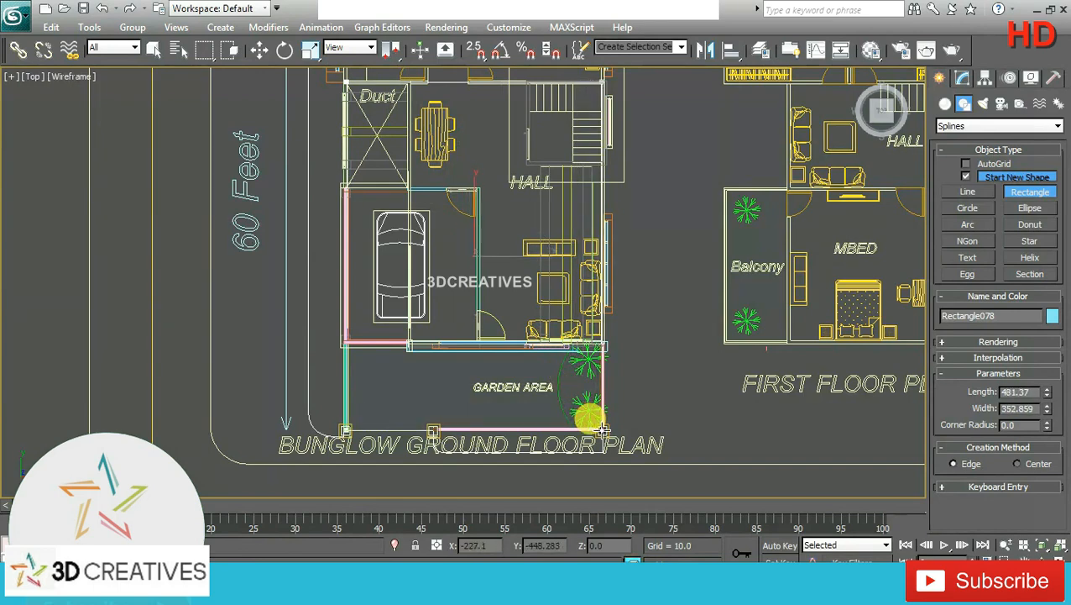
pyautogui.click(260, 49)
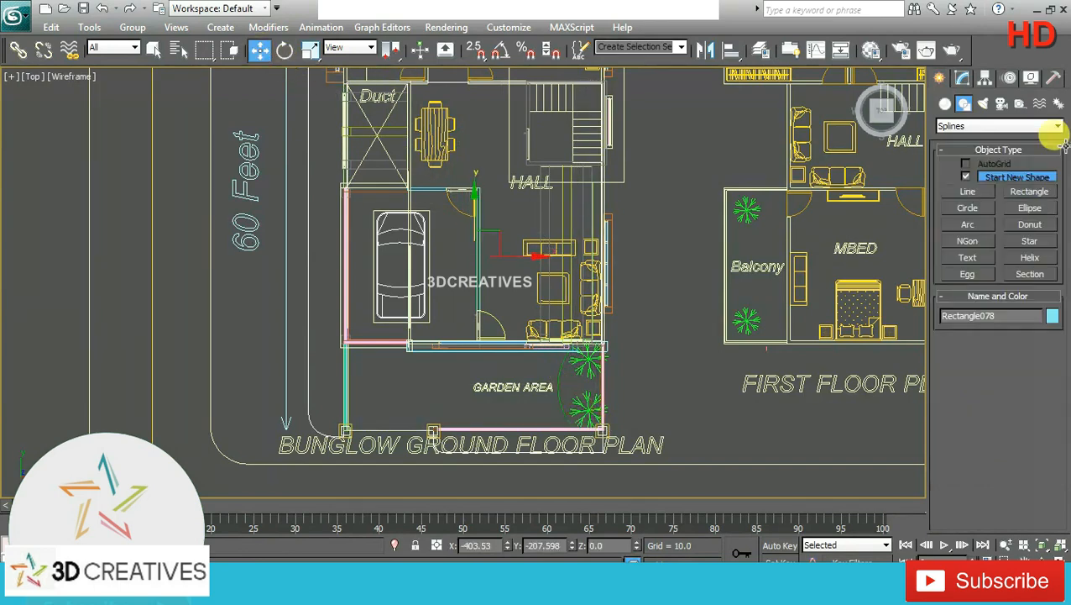
# Extrude the large ground floor rectangle by 4.0 to form a floor slab under the parking and garden area
pyautogui.click(962, 77)
pyautogui.click(1057, 122)
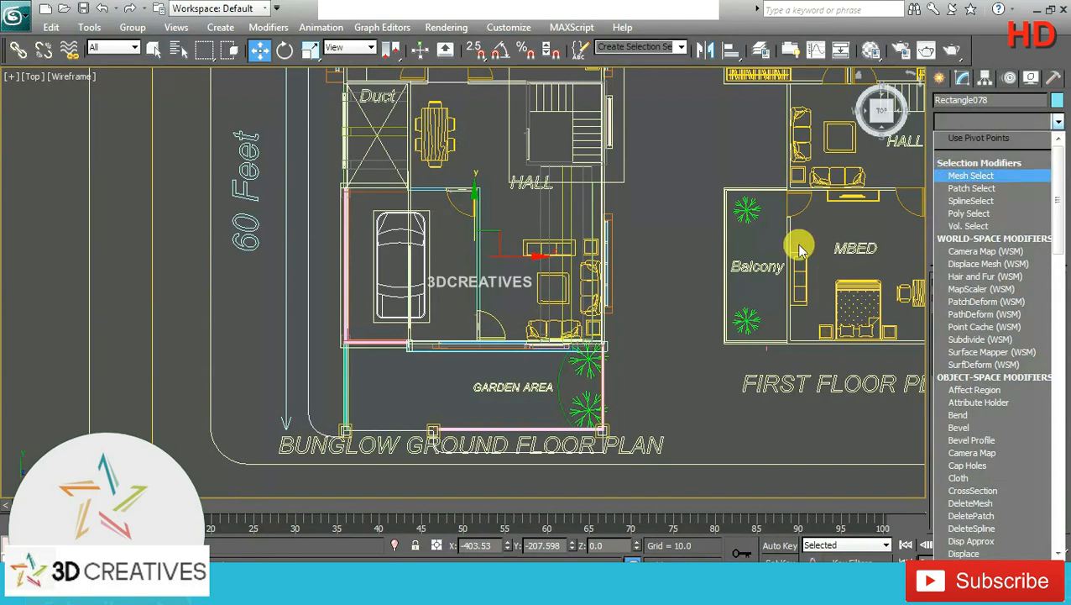
pyautogui.click(1059, 120)
pyautogui.click(1060, 120)
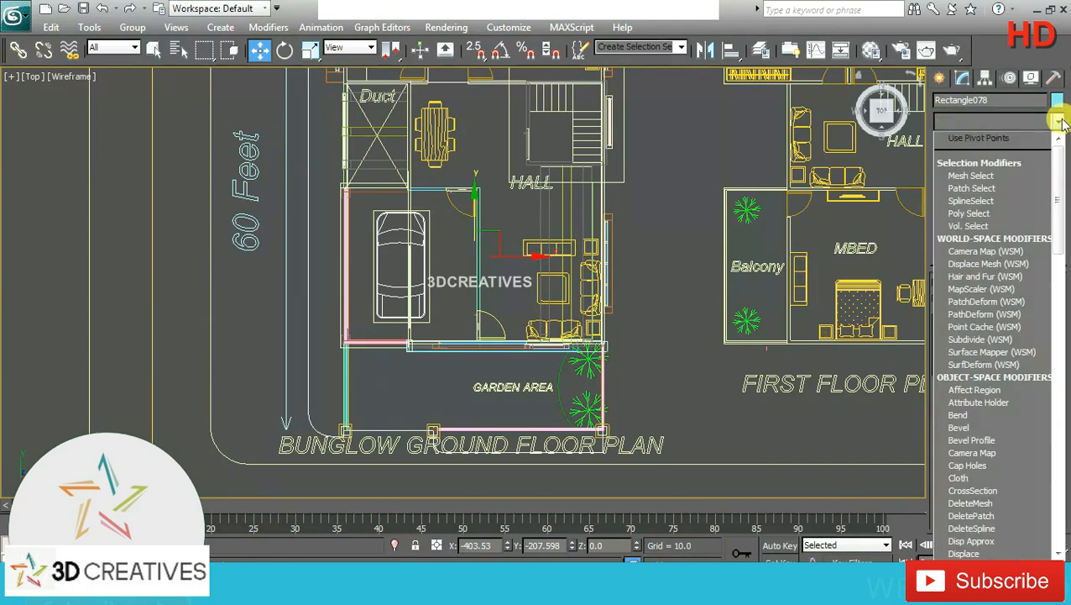
pyautogui.scroll(-10, 998, 187)
pyautogui.click(1004, 201)
pyautogui.hotkey('alt', 'w')
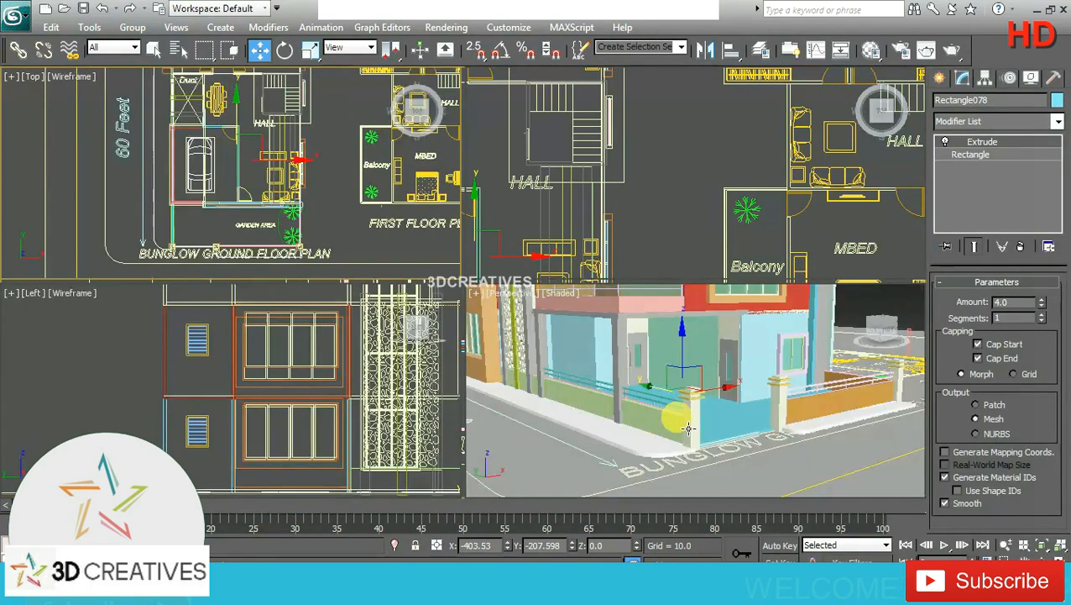
pyautogui.rightClick(728, 433)
pyautogui.hotkey('alt', 'w')
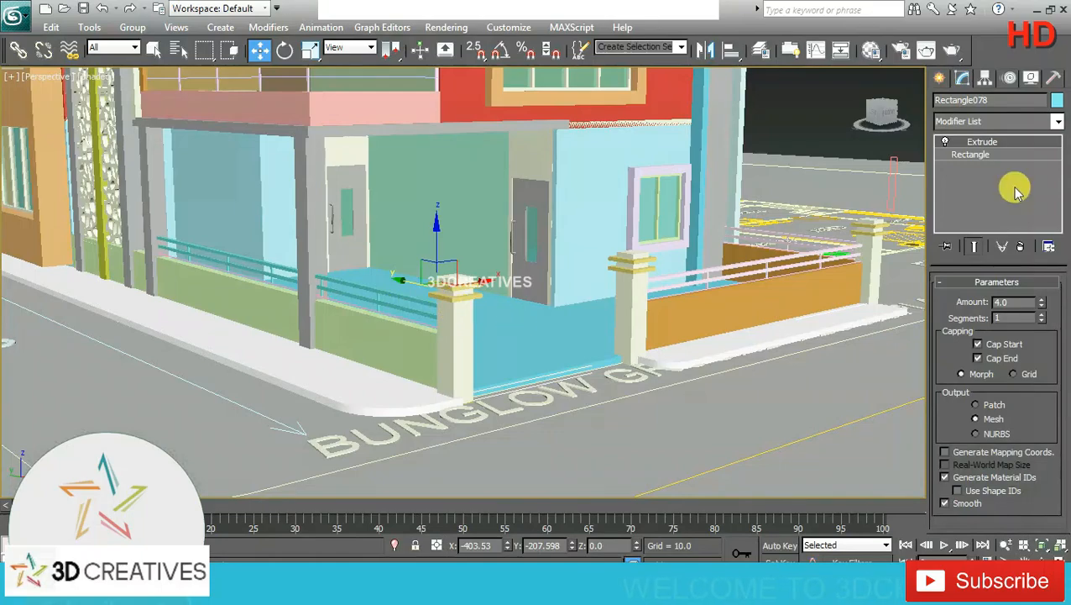
# Switch the floor slab's Extrude off and on to check it, and set the slab's object color to light gray
pyautogui.click(946, 147)
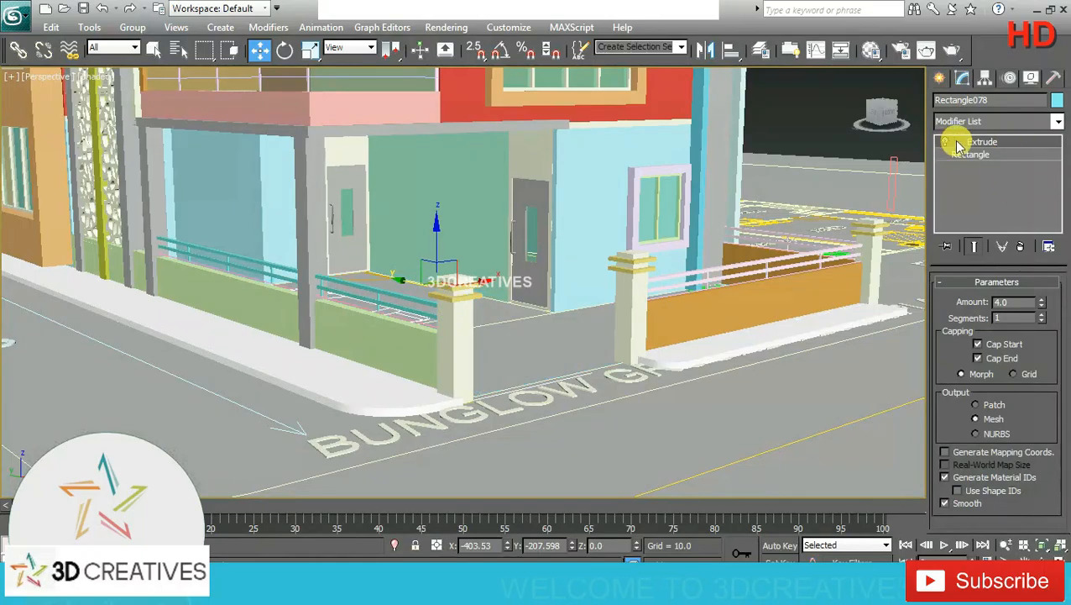
pyautogui.click(945, 145)
pyautogui.keyDown('alt'); pyautogui.moveTo(630, 281); pyautogui.dragTo(608, 333, button='middle'); pyautogui.keyUp('alt')
pyautogui.click(1057, 100)
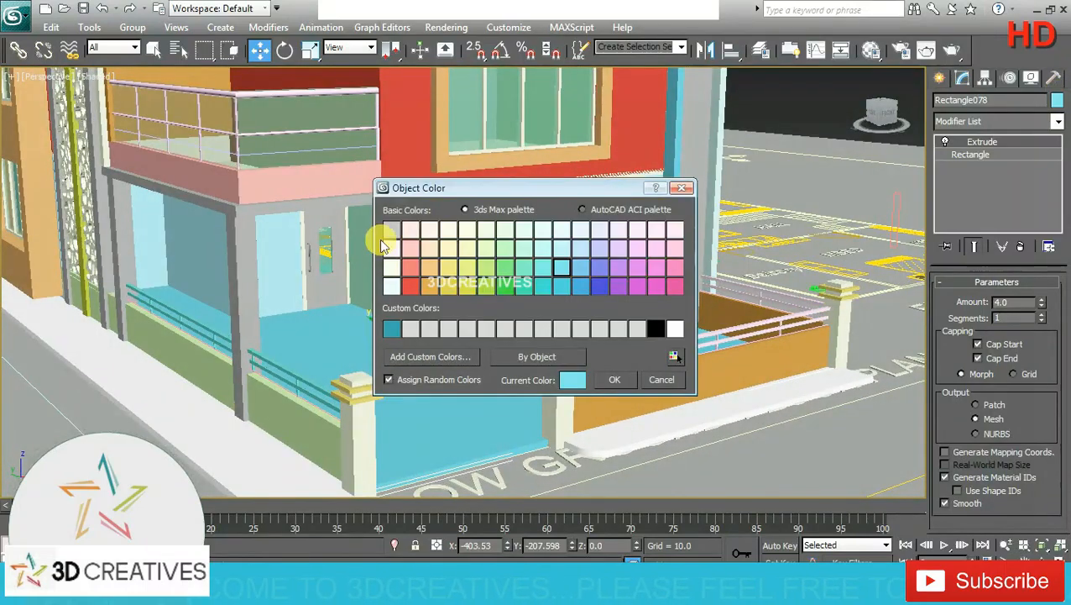
pyautogui.click(618, 379)
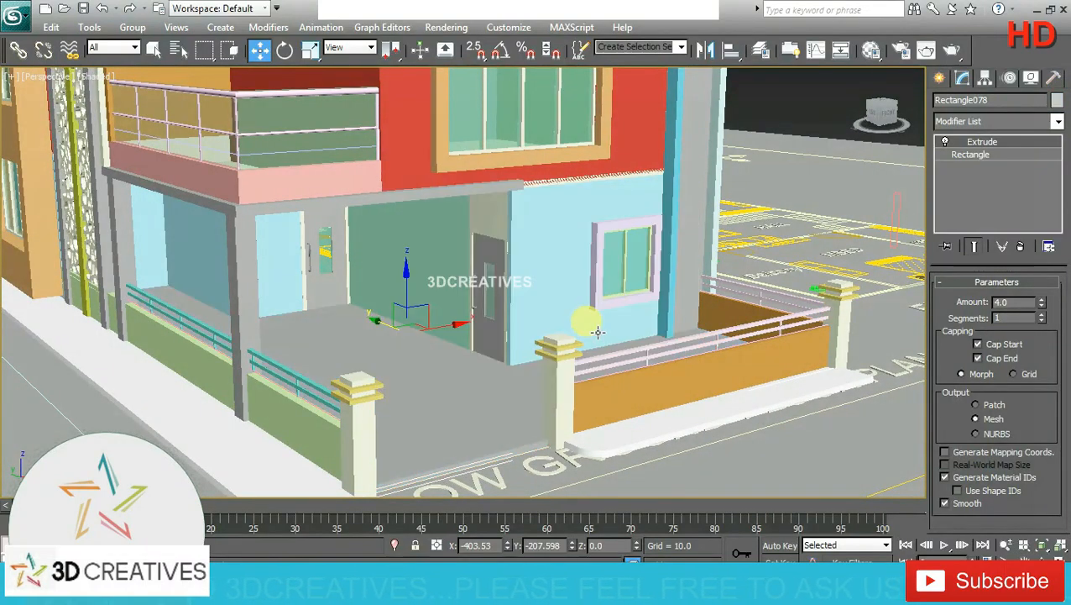
pyautogui.scroll(-3, 598, 332)
pyautogui.keyDown('alt'); pyautogui.moveTo(662, 307); pyautogui.dragTo(655, 284, button='middle'); pyautogui.keyUp('alt')
pyautogui.scroll(5, 602, 318)
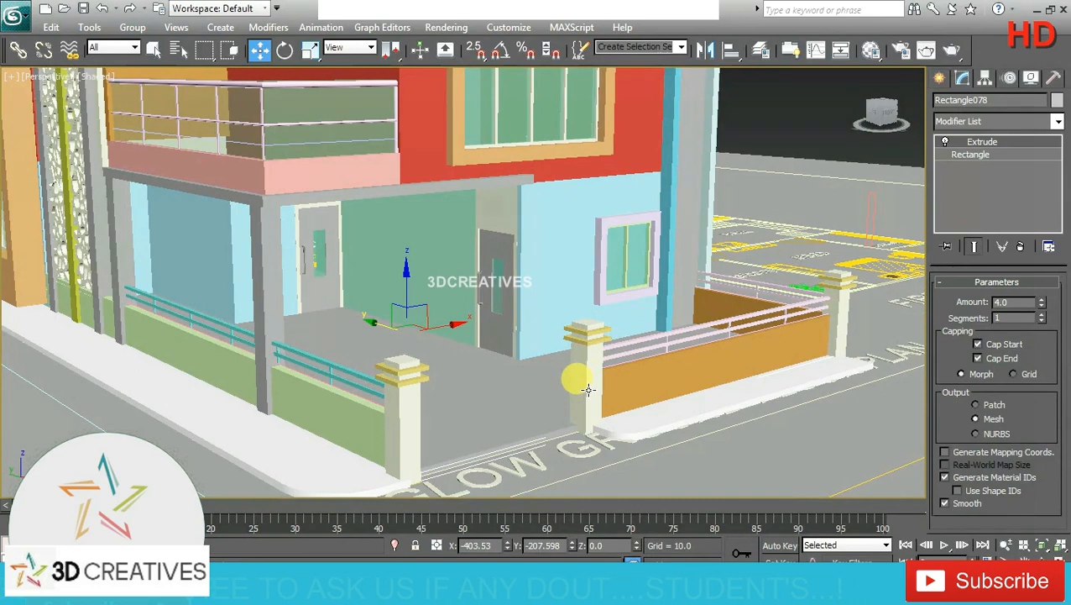
# Delete the two pillar groups at the ends of the orange garden front wall
pyautogui.click(404, 372)
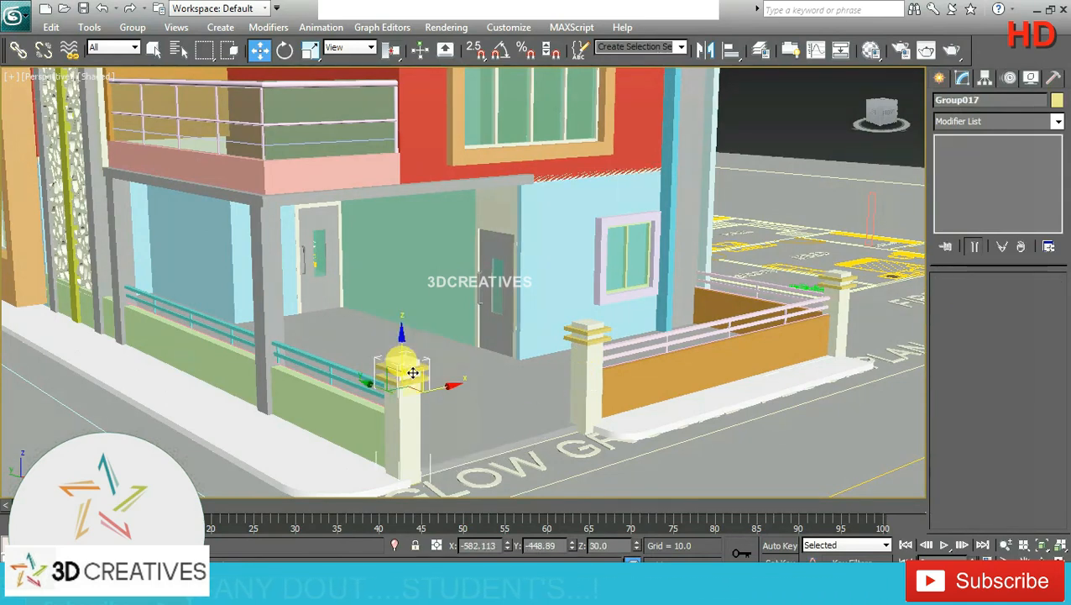
pyautogui.click(574, 340)
pyautogui.press('Delete')
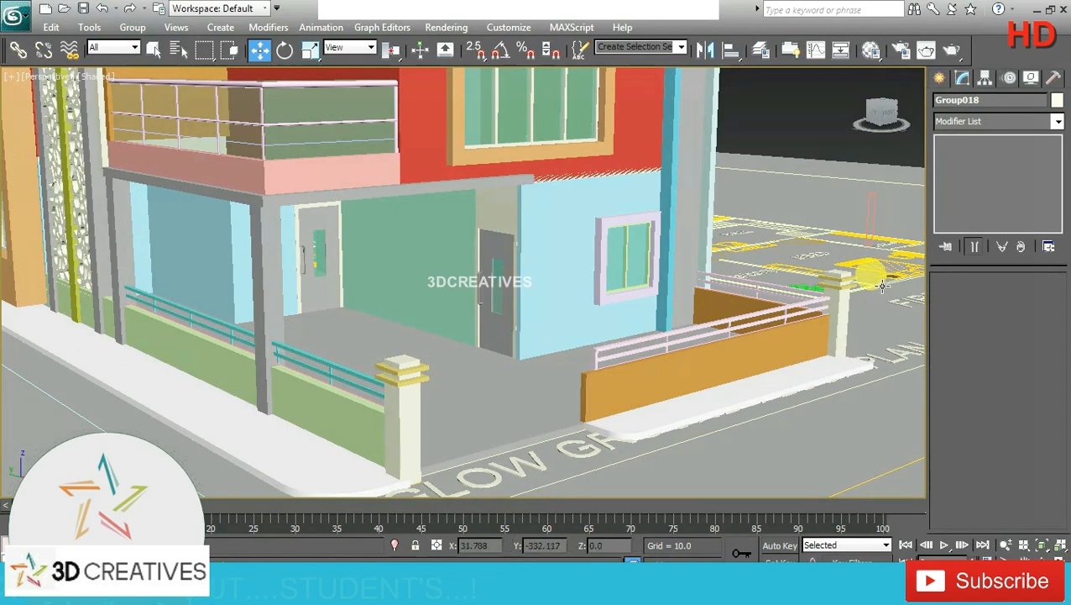
pyautogui.click(844, 301)
pyautogui.press('Delete')
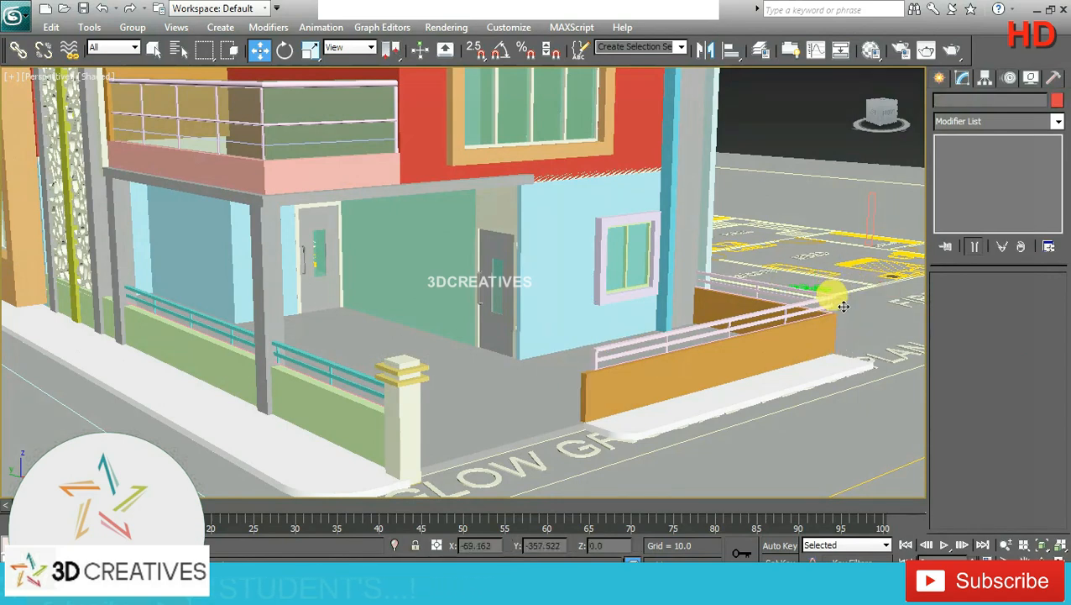
# Open the group of the remaining gate pillar and delete its upper yellow band
pyautogui.click(402, 372)
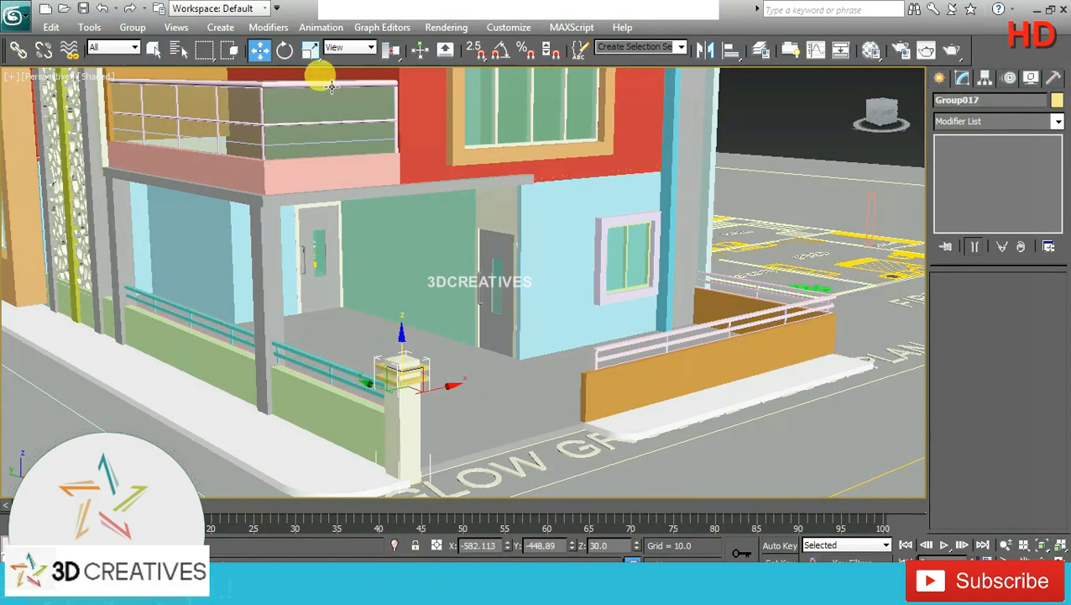
pyautogui.click(127, 28)
pyautogui.click(149, 87)
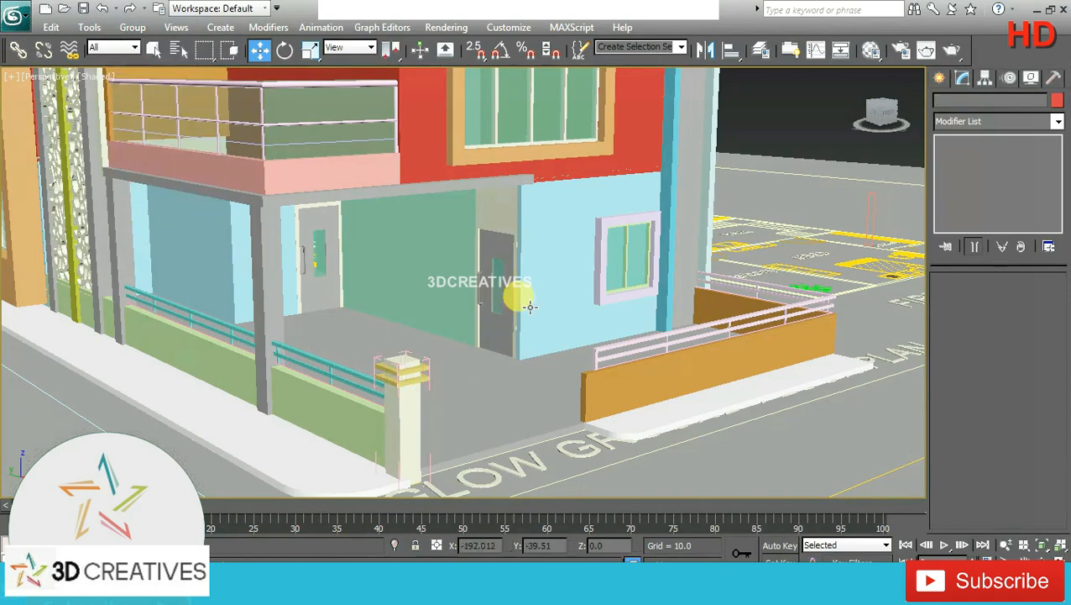
pyautogui.click(412, 370)
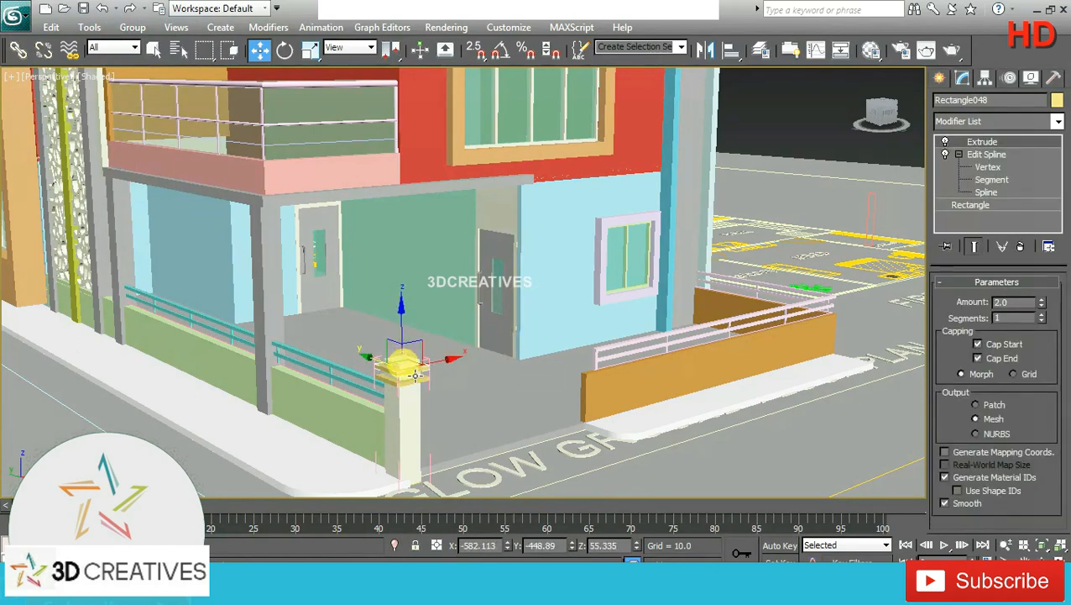
pyautogui.press('Delete')
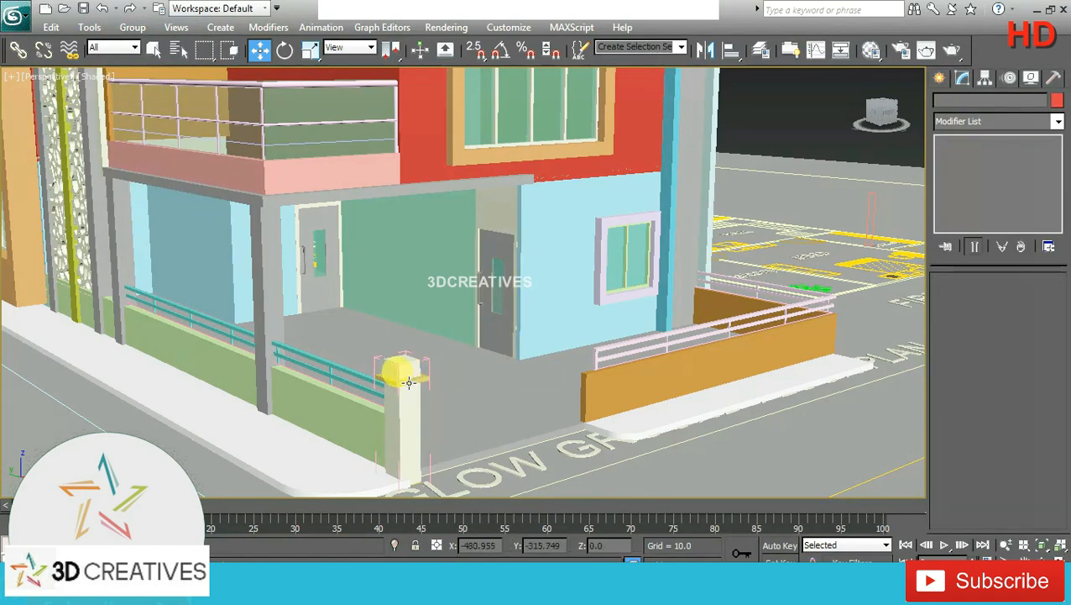
# Draw an 18.0 by 18.0 rectangle in the Top view, snapped to the outer square outline of the gate pillar
pyautogui.click(941, 79)
pyautogui.click(1030, 193)
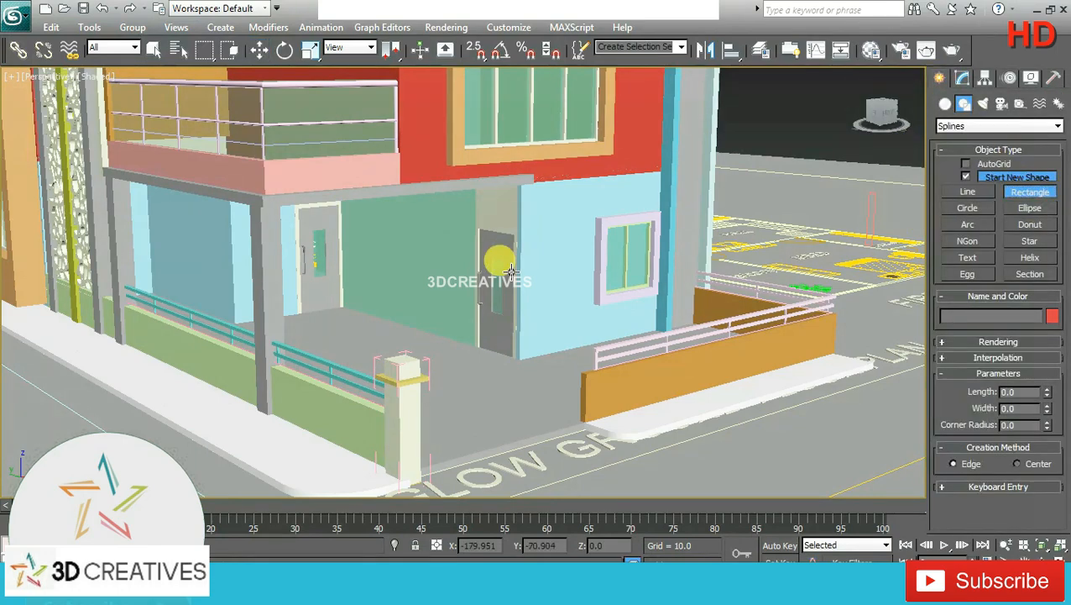
pyautogui.hotkey('alt', 'w')
pyautogui.click(281, 262)
pyautogui.hotkey('alt', 'w')
pyautogui.scroll(8, 290, 270)
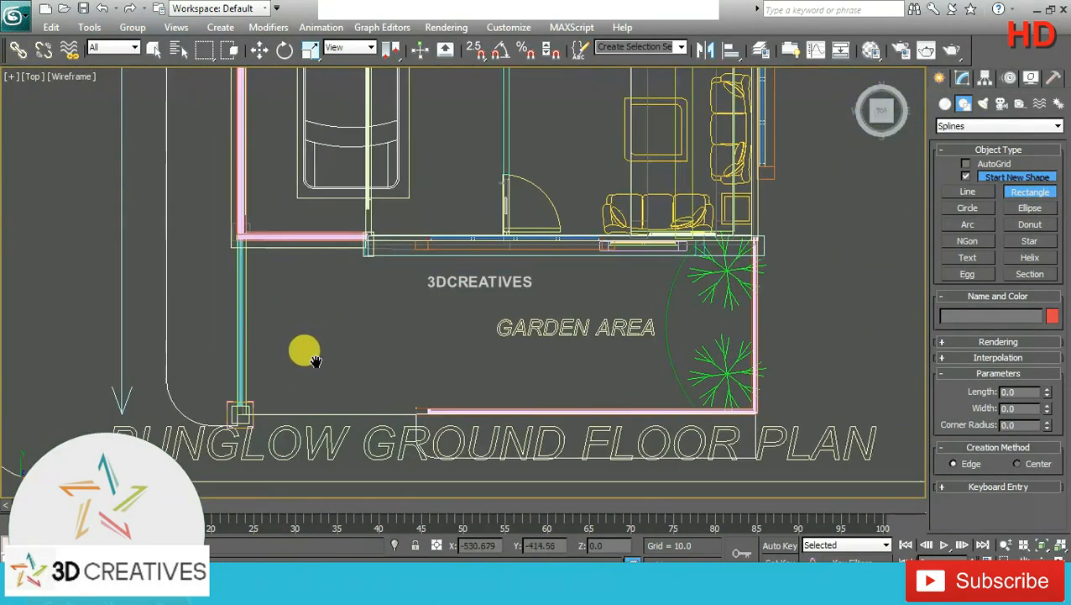
pyautogui.scroll(2, 426, 283)
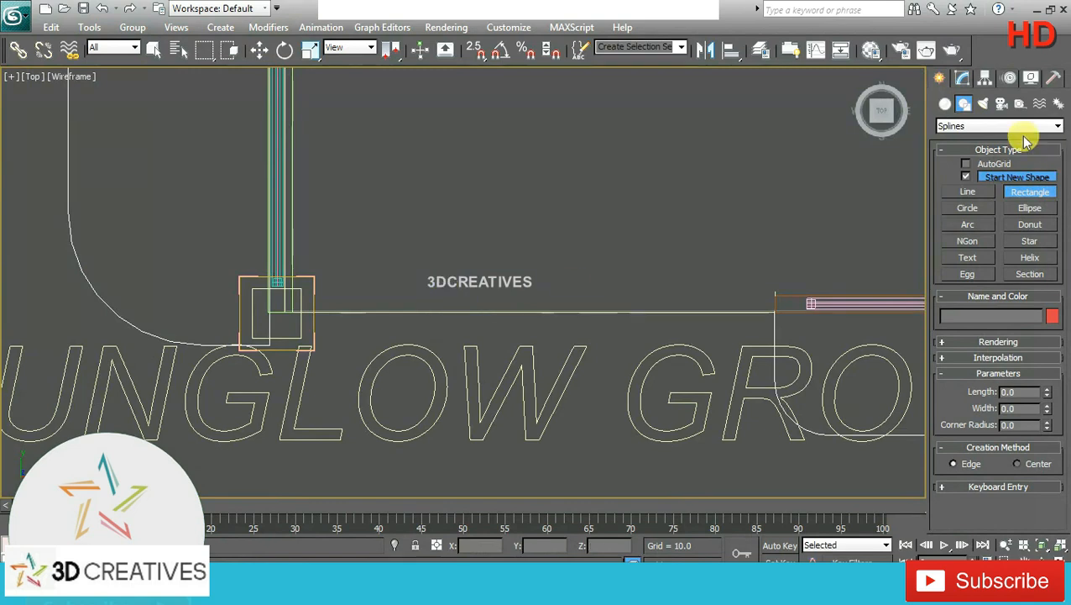
pyautogui.click(475, 49)
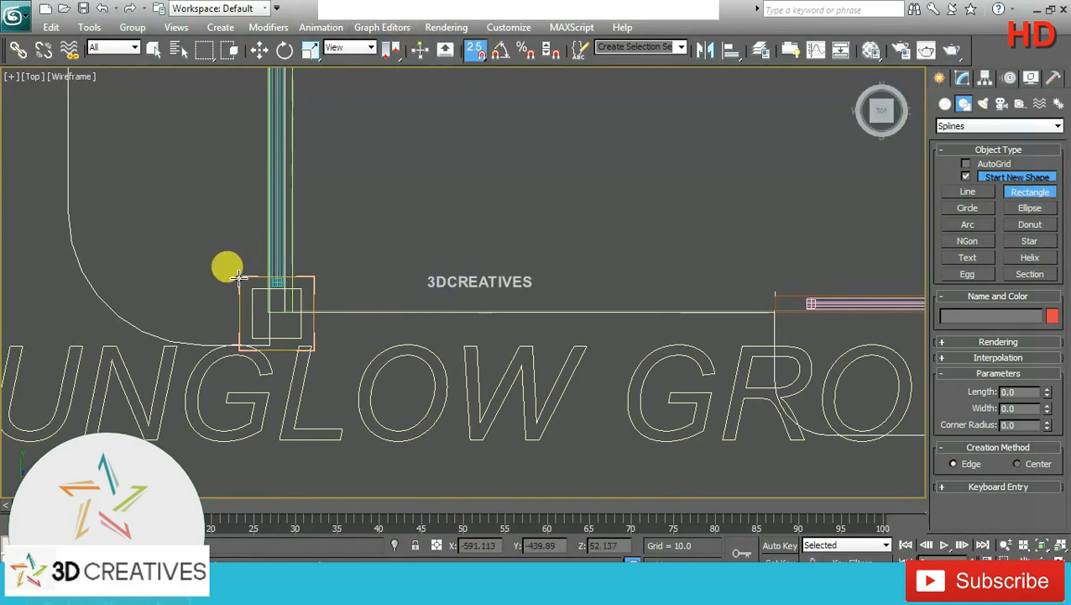
pyautogui.moveTo(241, 276); pyautogui.dragTo(315, 345)
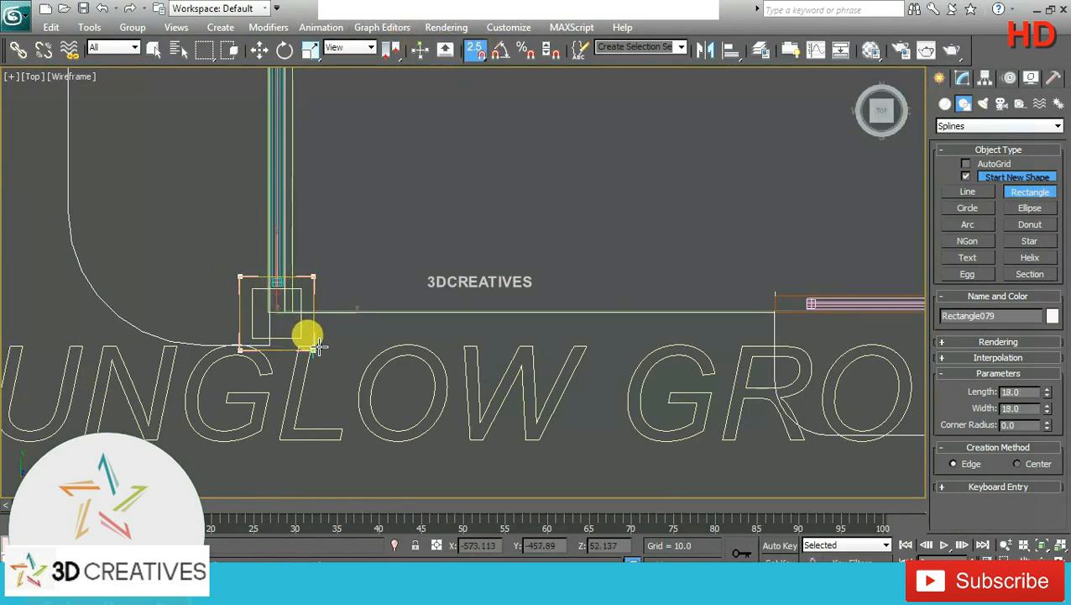
pyautogui.click(475, 48)
# Raise the new rectangle to the top of the gate pillar, at a height of about 60
pyautogui.click(259, 51)
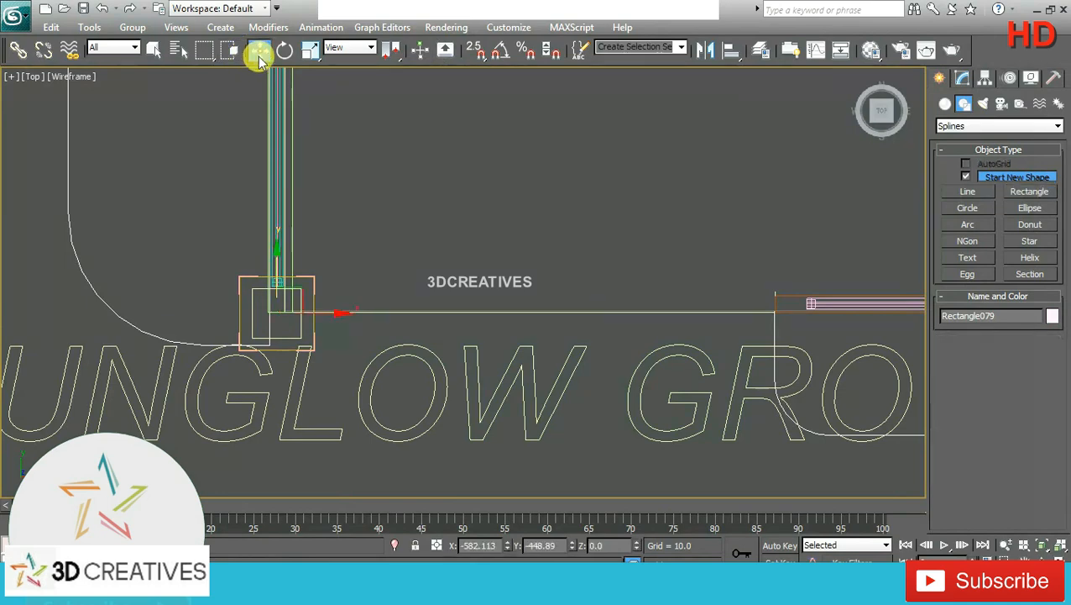
pyautogui.hotkey('alt', 'w')
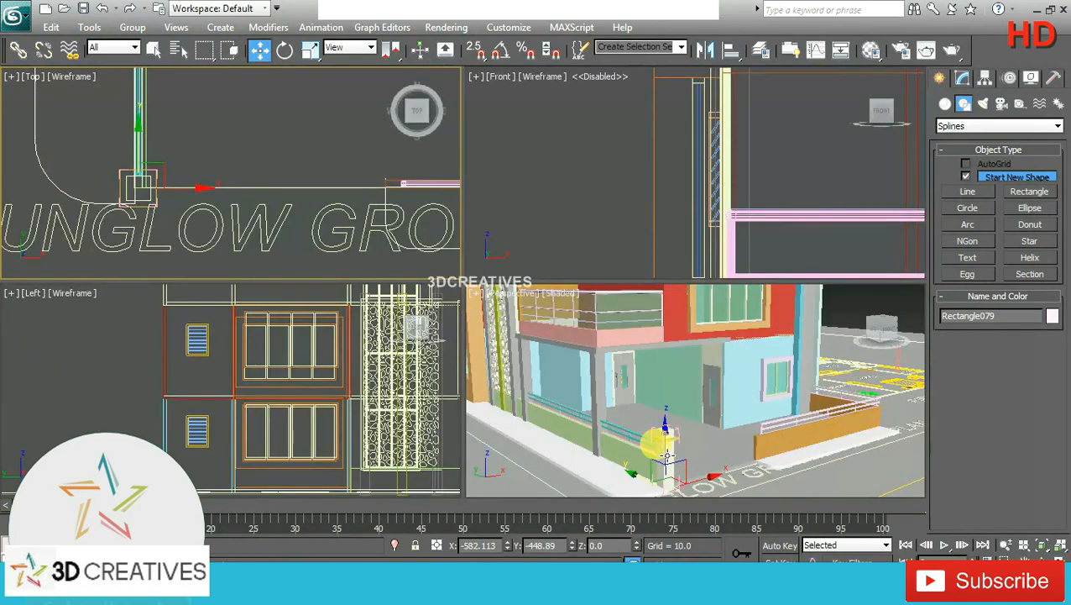
pyautogui.click(666, 454)
pyautogui.hotkey('alt', 'w')
pyautogui.moveTo(403, 429); pyautogui.dragTo(424, 304)
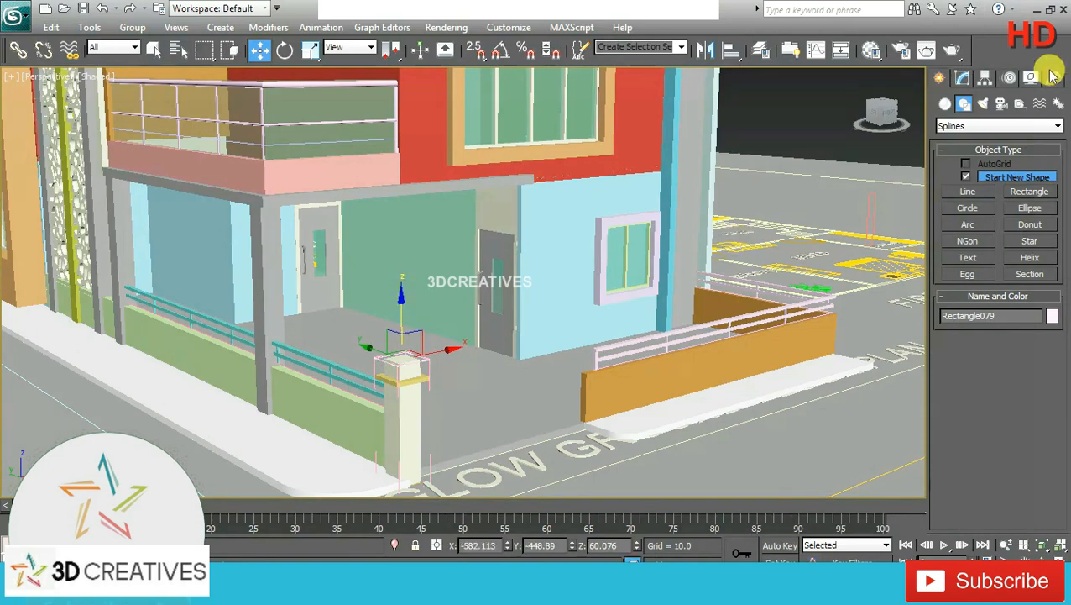
# Extrude the rectangle on the pillar's top by 2.0 and set its object color to yellow
pyautogui.click(973, 77)
pyautogui.click(1059, 122)
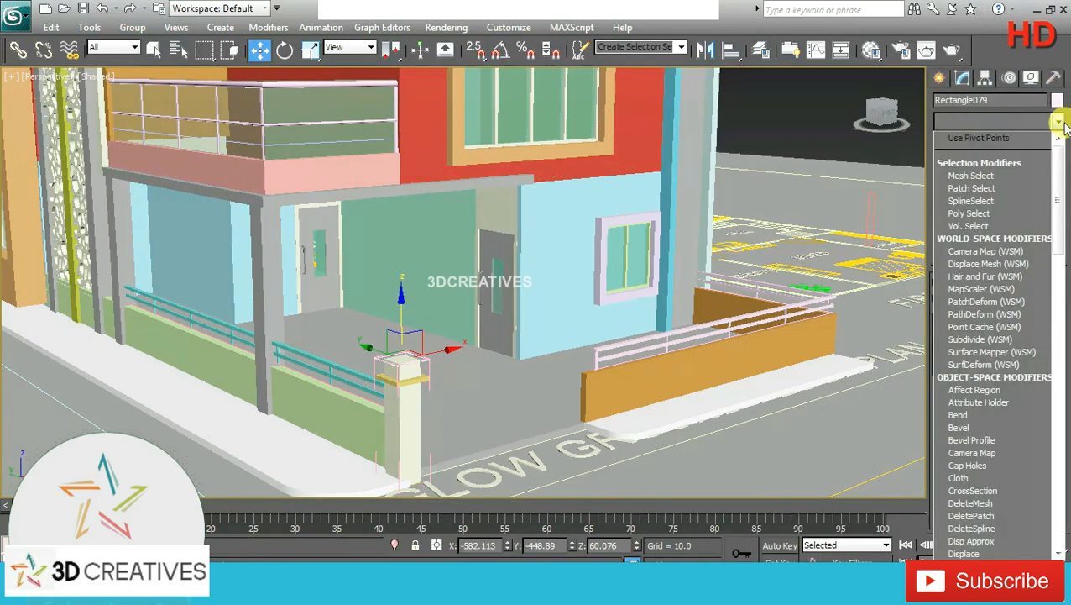
pyautogui.scroll(-10, 1009, 172)
pyautogui.click(990, 200)
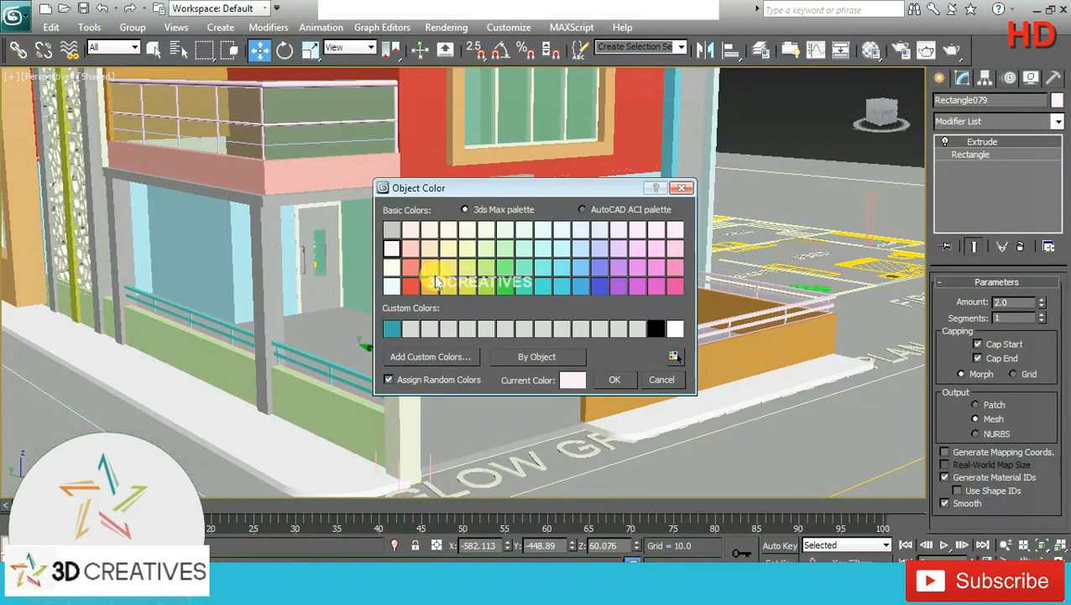
pyautogui.click(619, 380)
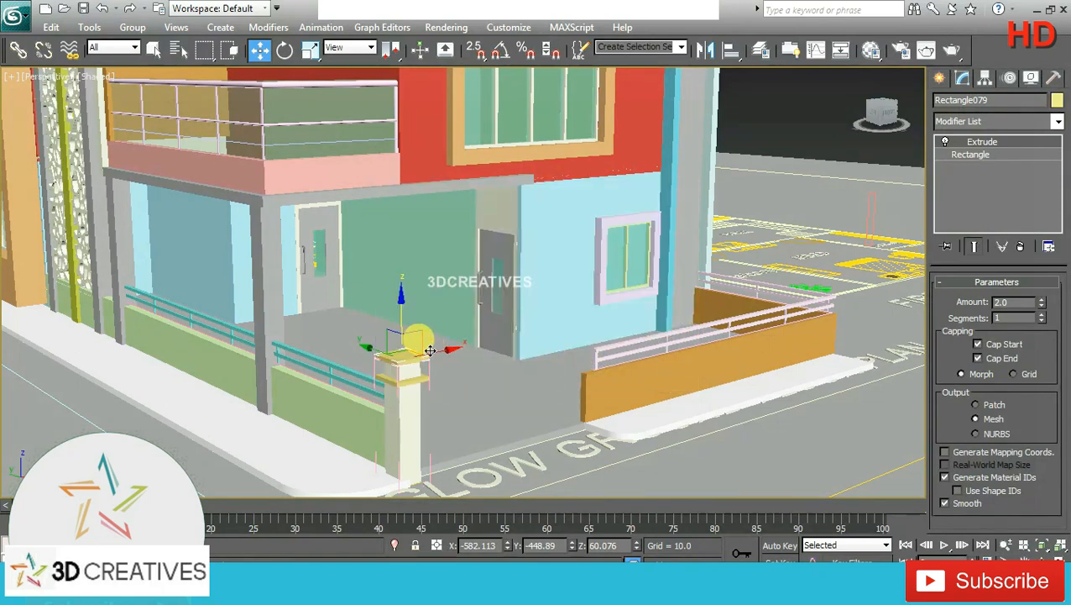
# Raise the gate pillar's remaining yellow band to a height of about 53.6 and close the pillar group
pyautogui.click(415, 382)
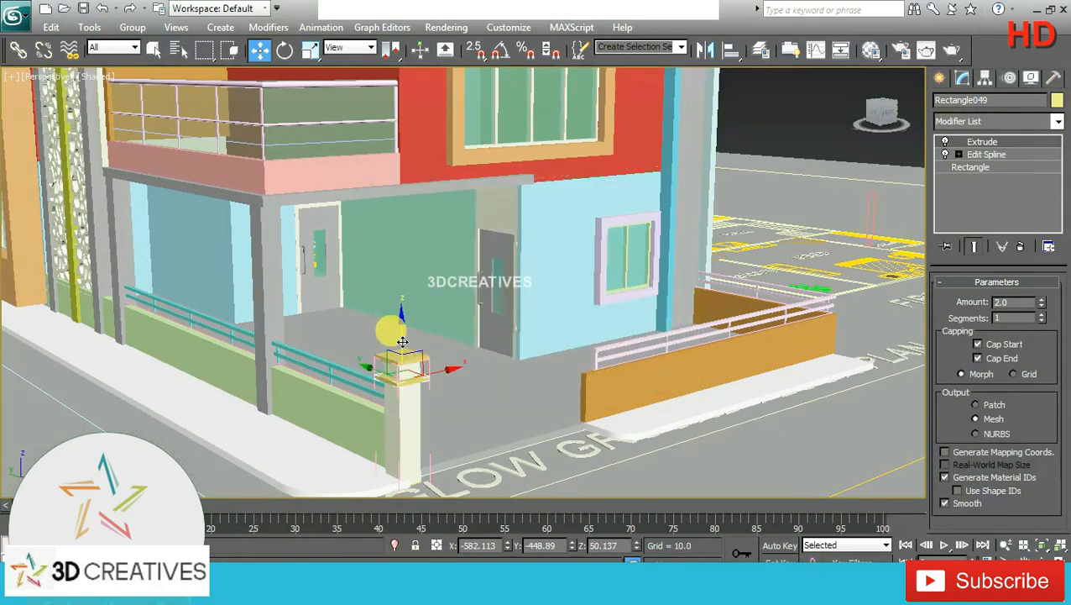
pyautogui.moveTo(403, 342); pyautogui.dragTo(403, 336)
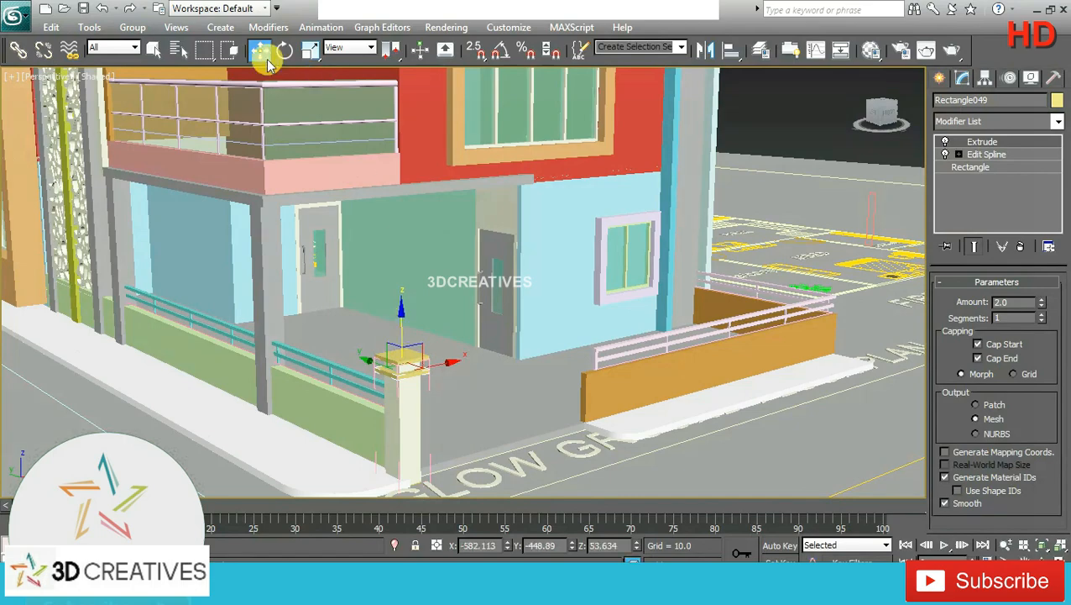
pyautogui.click(132, 26)
pyautogui.click(164, 106)
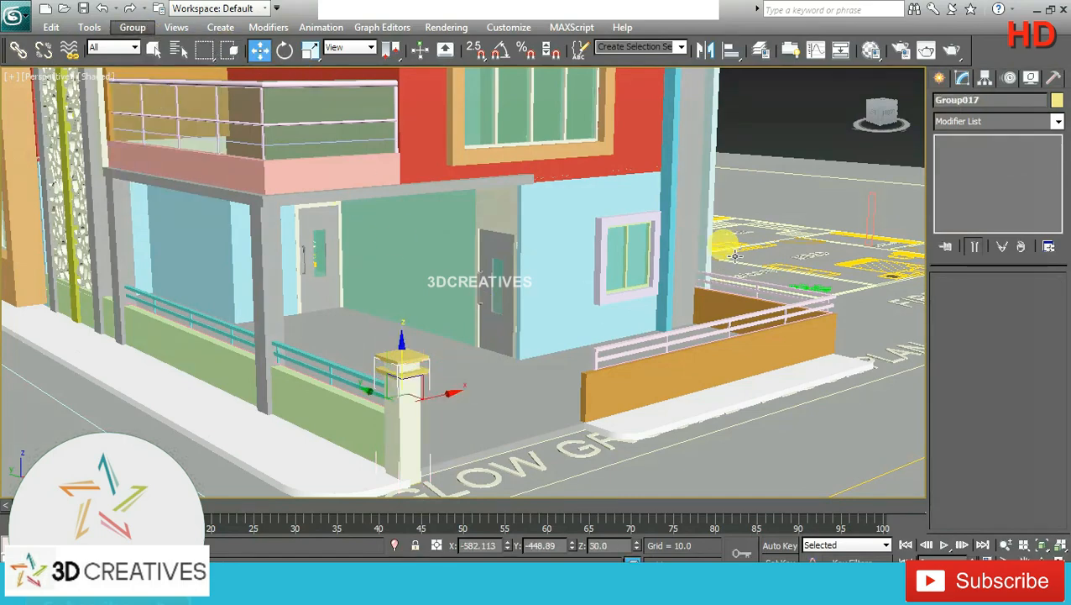
pyautogui.click(760, 249)
# Select the gate pillar group with its new top cap and copy both to the gate-side end of the orange garden wall
pyautogui.moveTo(457, 380)
pyautogui.keyDown('alt'); pyautogui.mouseDown(button='middle')
pyautogui.moveTo(480, 368)
pyautogui.moveTo(456, 376)
pyautogui.mouseUp(button='middle'); pyautogui.keyUp('alt')
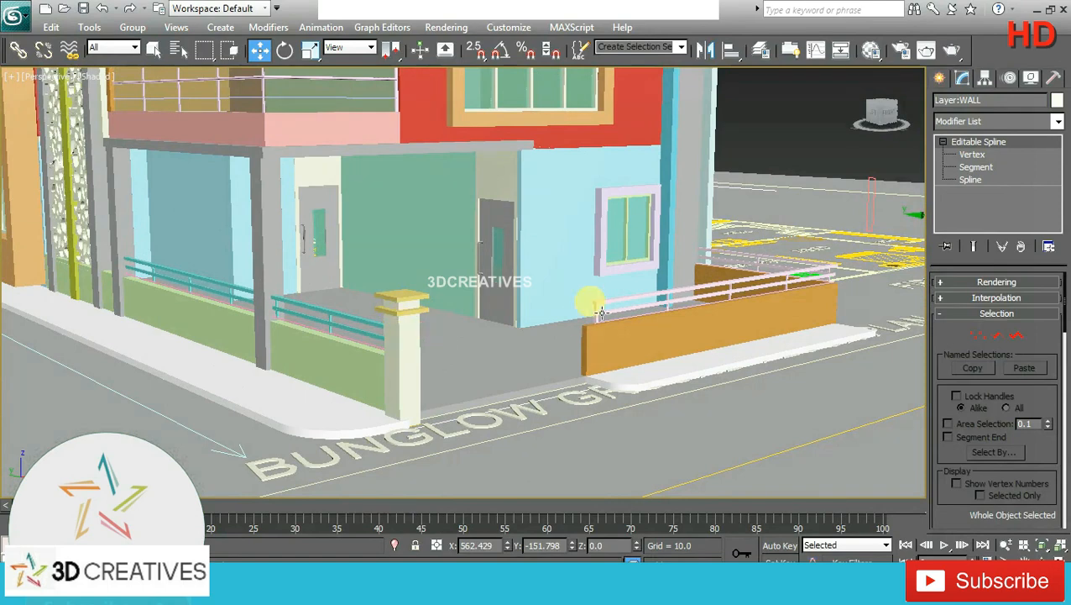
pyautogui.hotkey('alt', 'w')
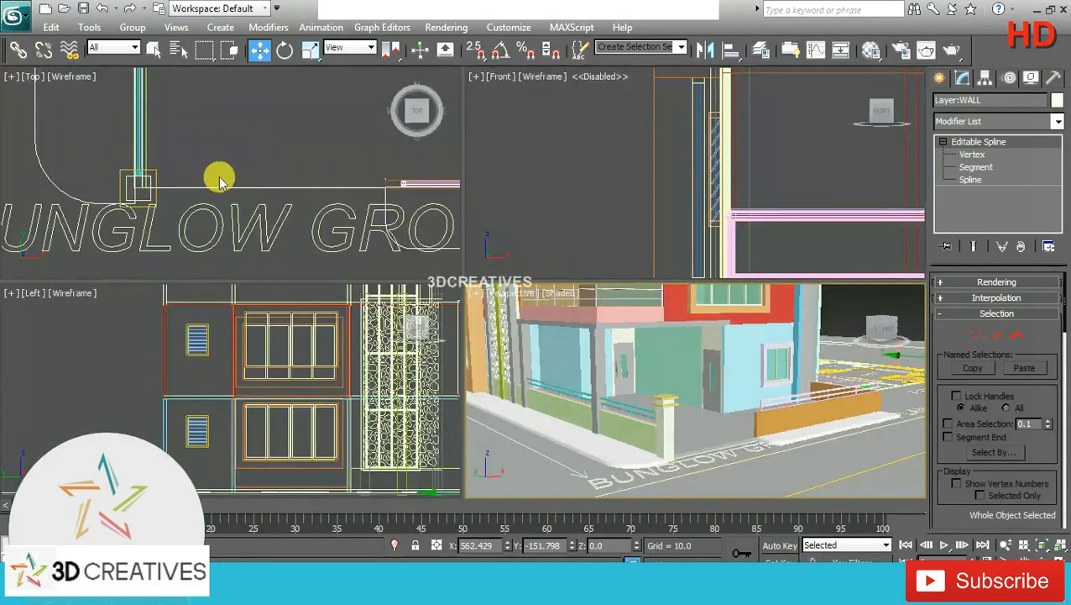
pyautogui.hotkey('alt', 'w')
pyautogui.click(312, 300)
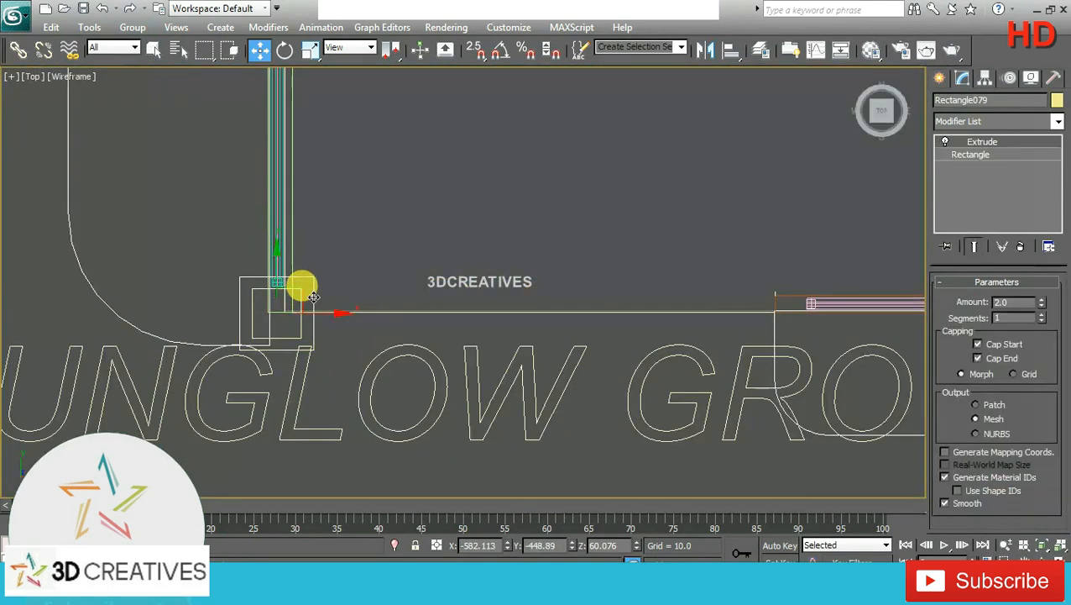
pyautogui.hotkey('alt', 'w')
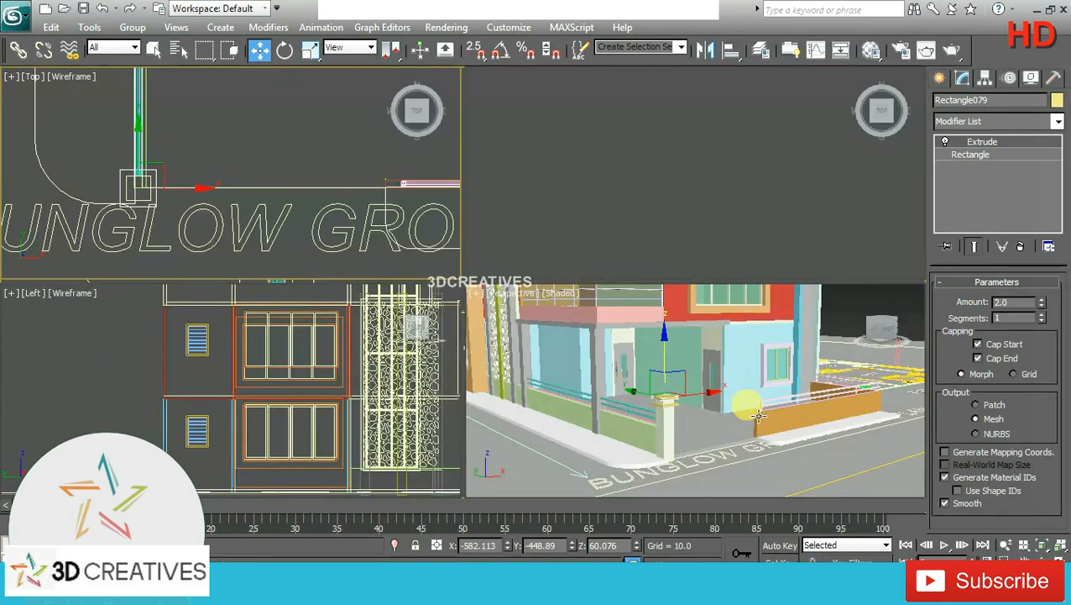
pyautogui.keyDown('ctrl'); pyautogui.click(664, 420); pyautogui.keyUp('ctrl')
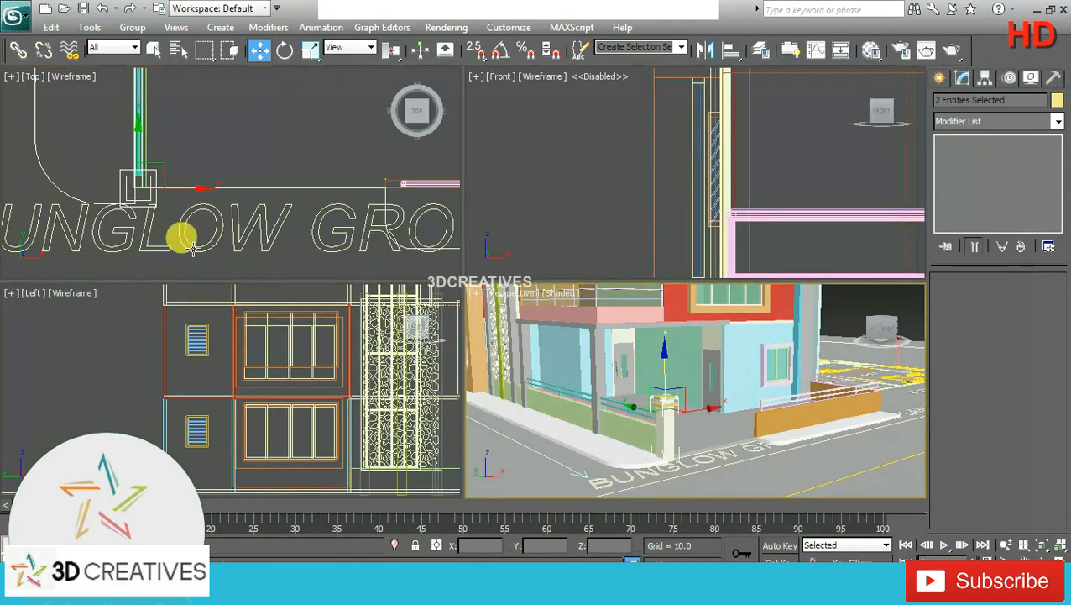
pyautogui.scroll(5, 642, 376)
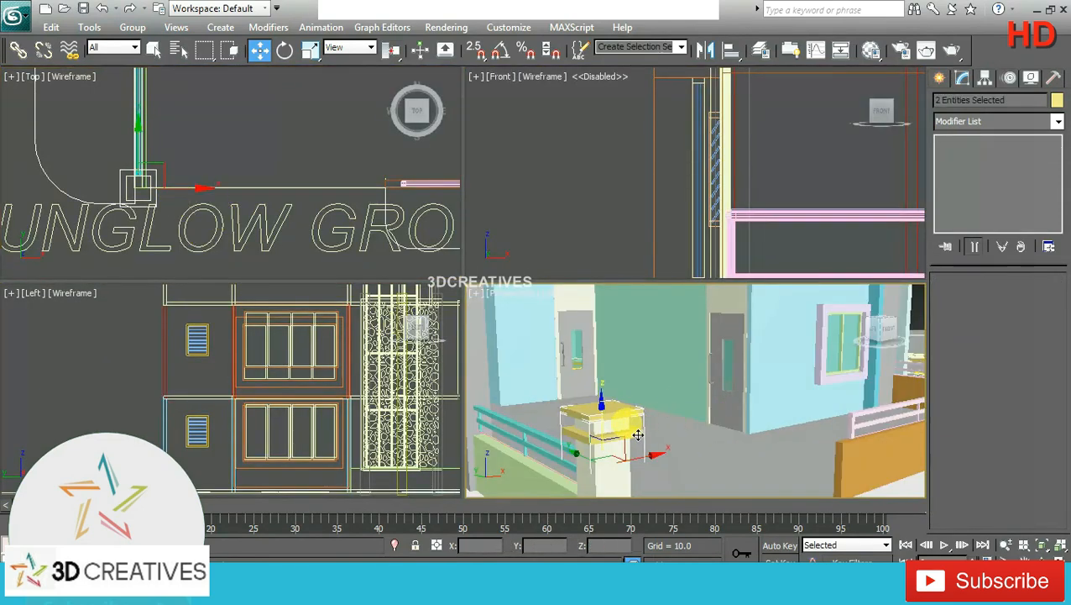
pyautogui.hotkey('alt', 'w')
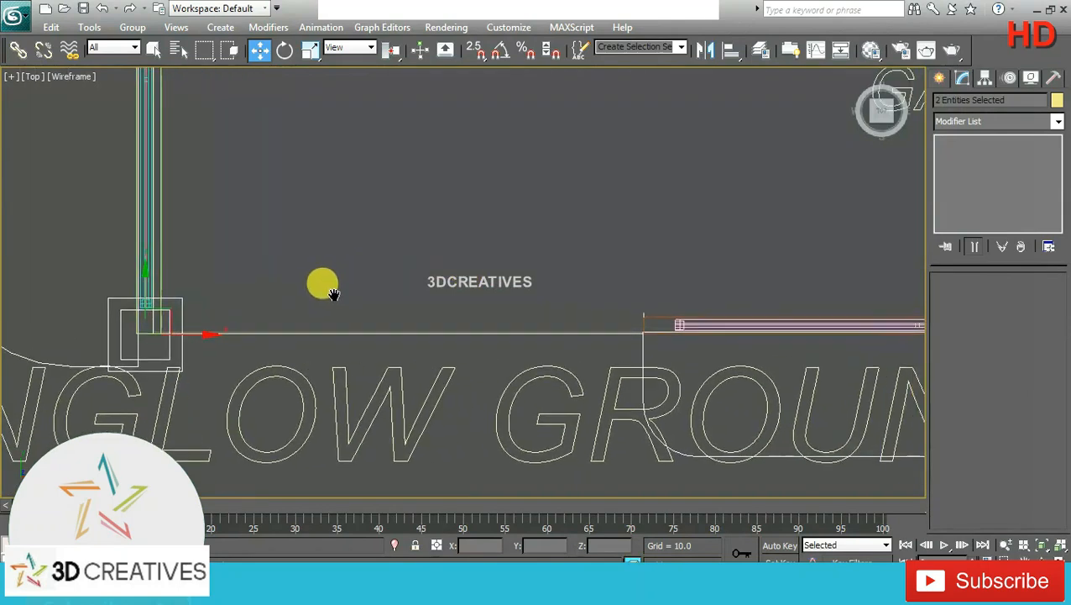
pyautogui.moveTo(184, 335)
pyautogui.keyDown('shift'); pyautogui.mouseDown()
pyautogui.moveTo(702, 350)
pyautogui.moveTo(681, 351)
pyautogui.mouseUp(); pyautogui.keyUp('shift')
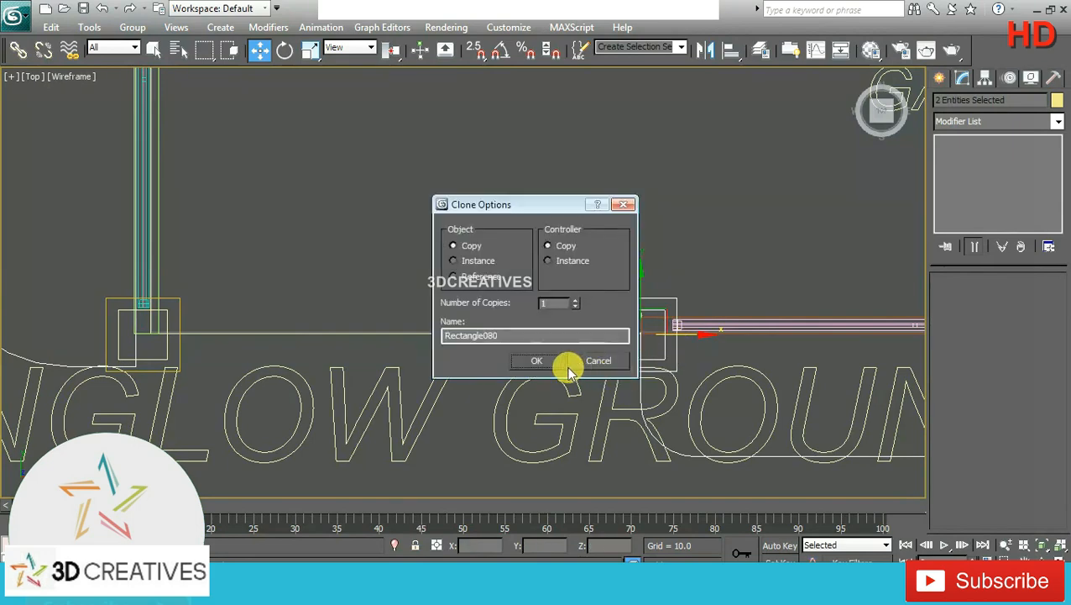
pyautogui.click(538, 360)
pyautogui.scroll(-4, 549, 311)
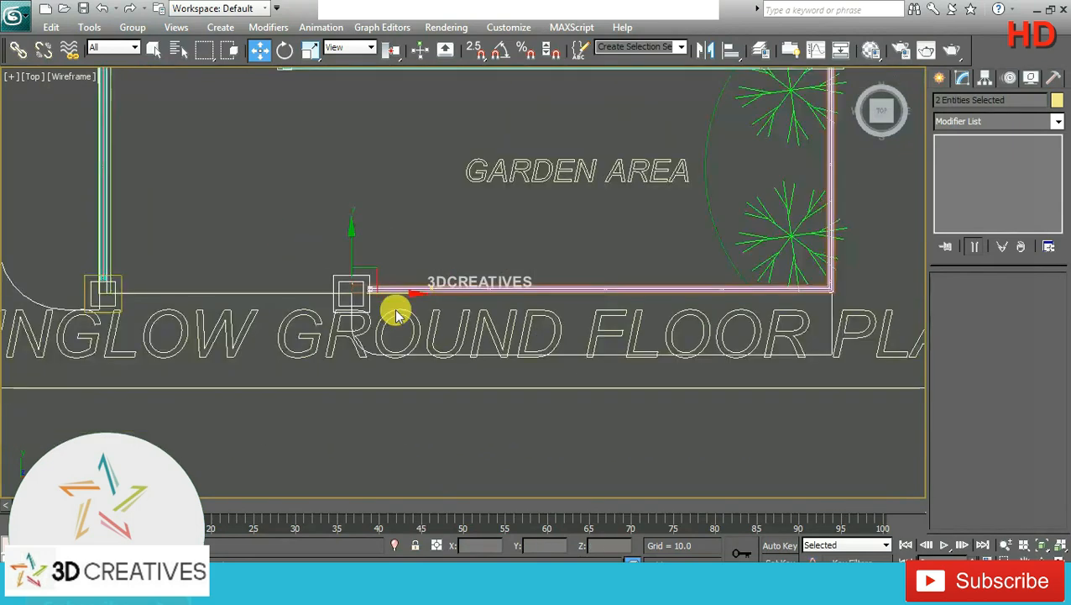
# Copy the pillar and cap to the outer front corner of the garden wall and fine-tune their position over the corner
pyautogui.keyDown('shift'); pyautogui.moveTo(418, 290); pyautogui.dragTo(749, 292); pyautogui.keyUp('shift')
pyautogui.click(537, 360)
pyautogui.scroll(5, 755, 271)
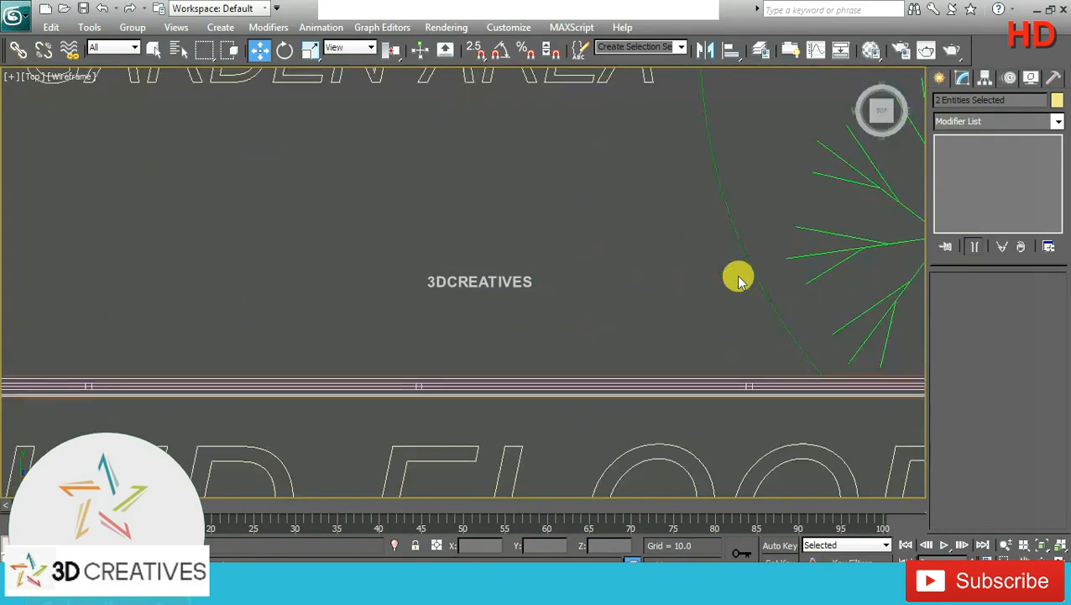
pyautogui.moveTo(739, 278); pyautogui.dragTo(291, 258, button='middle')
pyautogui.moveTo(523, 333)
pyautogui.mouseDown()
pyautogui.moveTo(539, 331)
pyautogui.moveTo(529, 318)
pyautogui.mouseUp()
pyautogui.scroll(3, 529, 318)
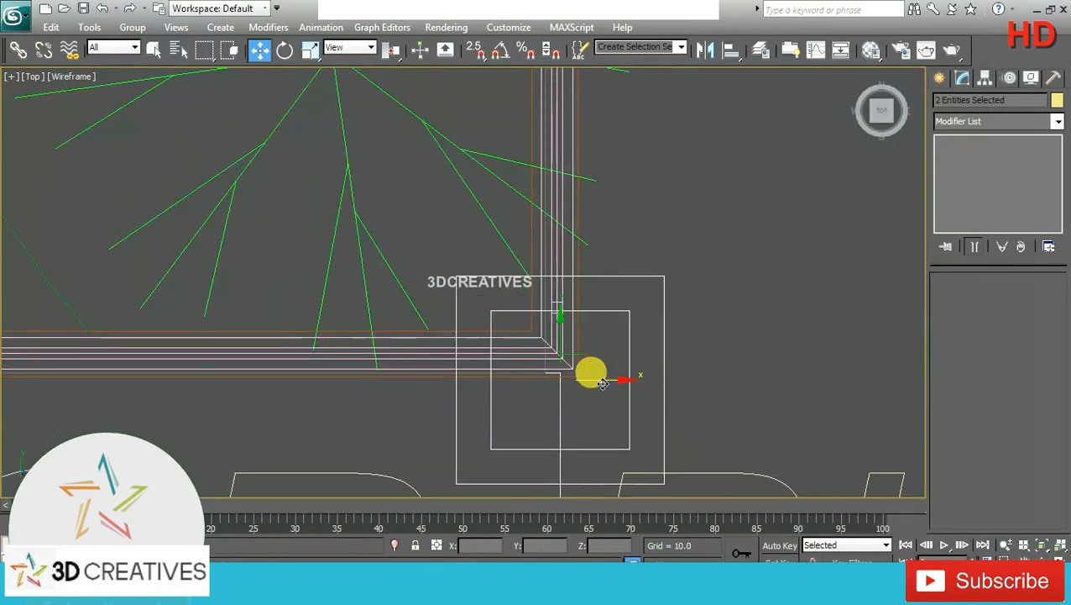
pyautogui.moveTo(601, 383); pyautogui.dragTo(599, 383)
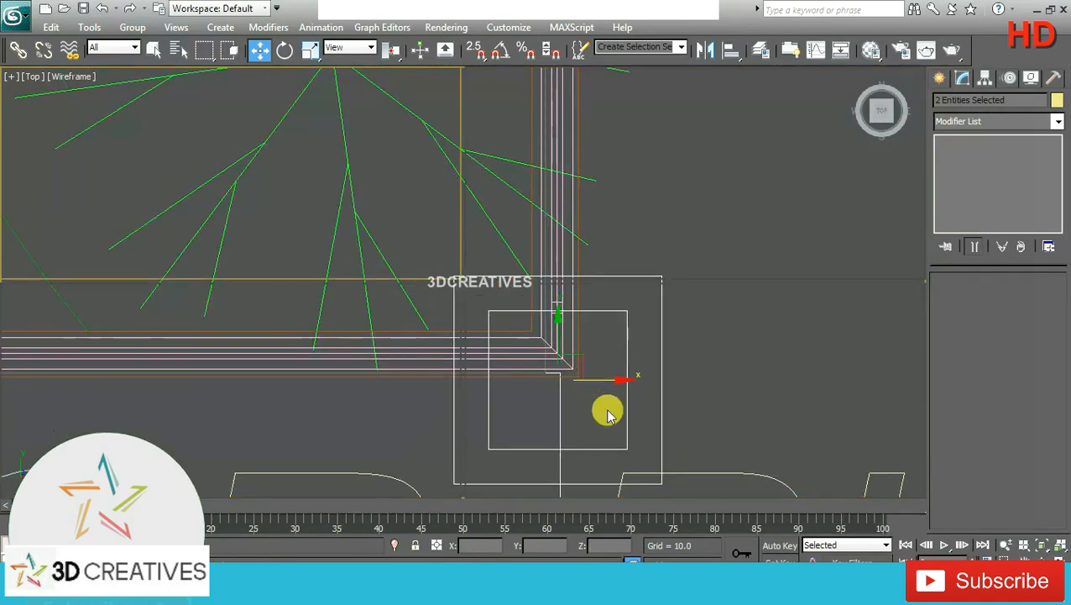
pyautogui.hotkey('alt', 'w')
pyautogui.hotkey('alt', 'w')
pyautogui.scroll(-5, 623, 390)
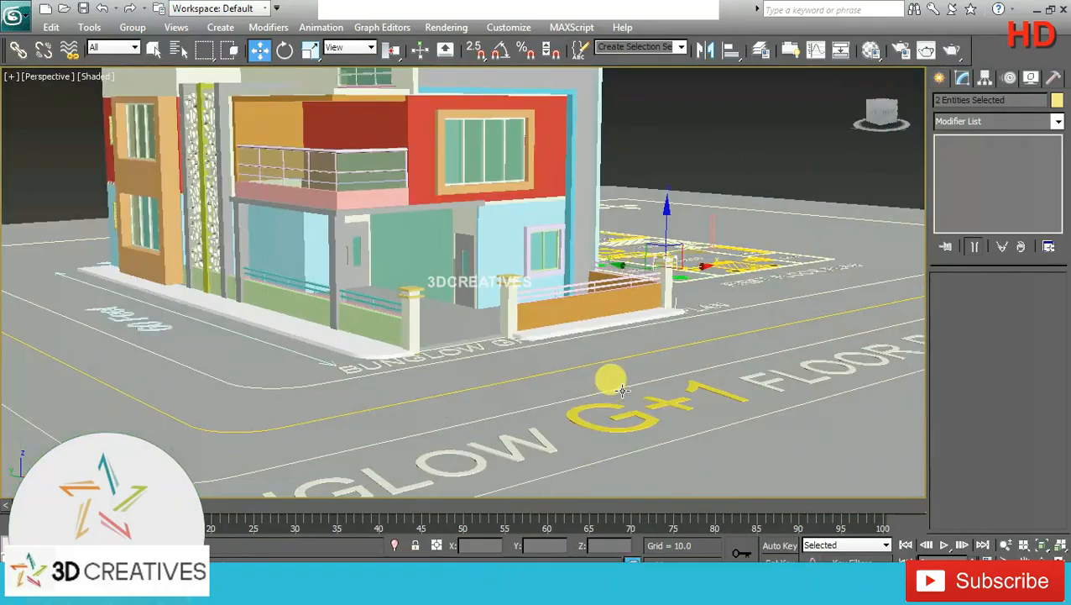
pyautogui.keyDown('alt'); pyautogui.moveTo(772, 299); pyautogui.dragTo(627, 291, button='middle'); pyautogui.keyUp('alt')
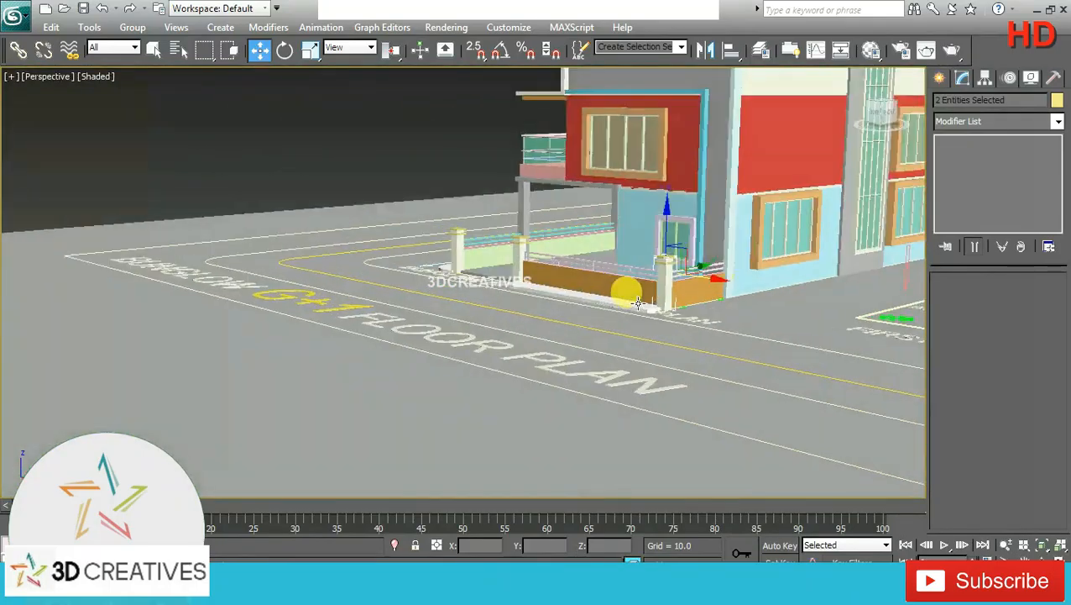